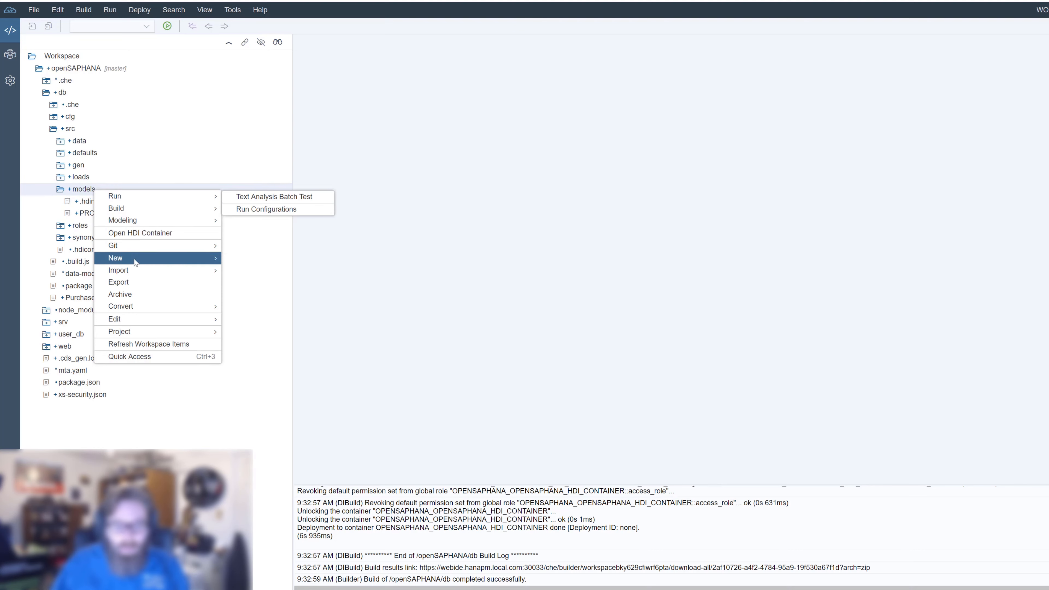
Step: Start a new calculation view in the models folder and name it PURCHASE_ORDERS
{"action": "mouse_move", "coordinate": [136, 258]}
{"action": "left_click", "coordinate": [259, 430]}
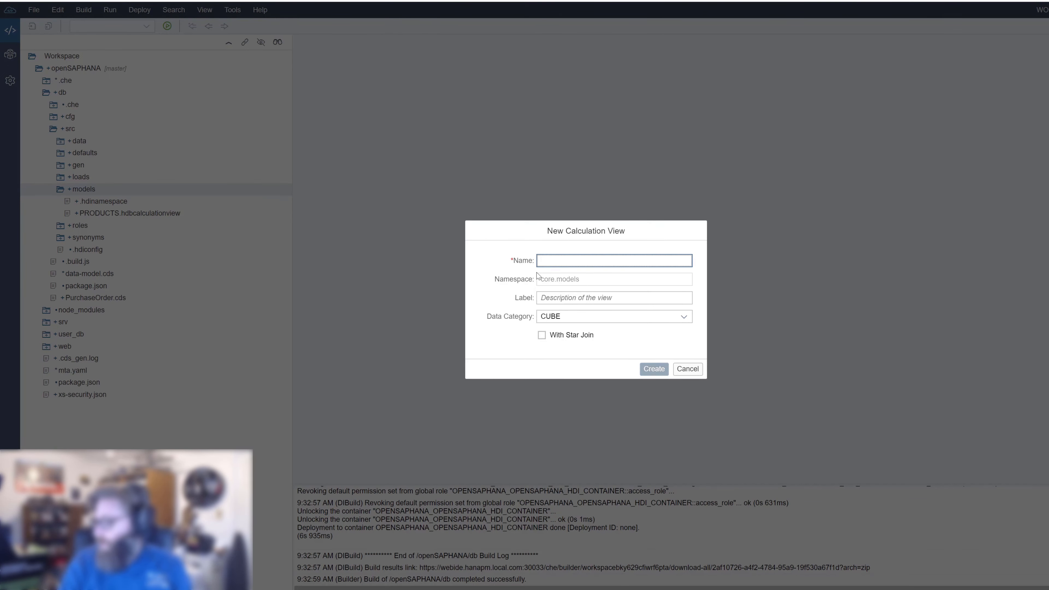
{"action": "type", "text": "PURCHASE"}
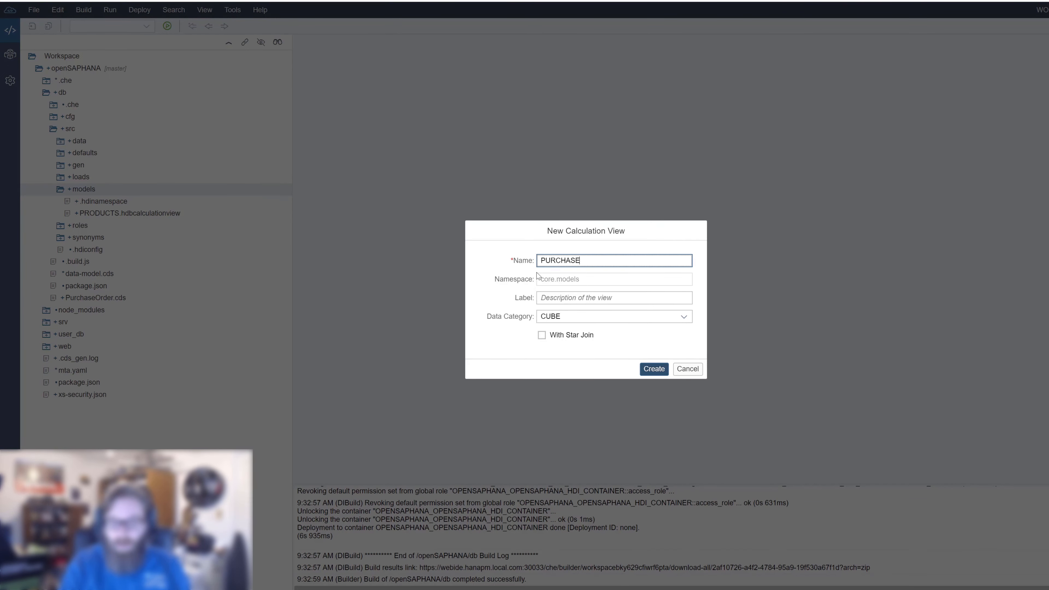
{"action": "type", "text": "_ORDER"}
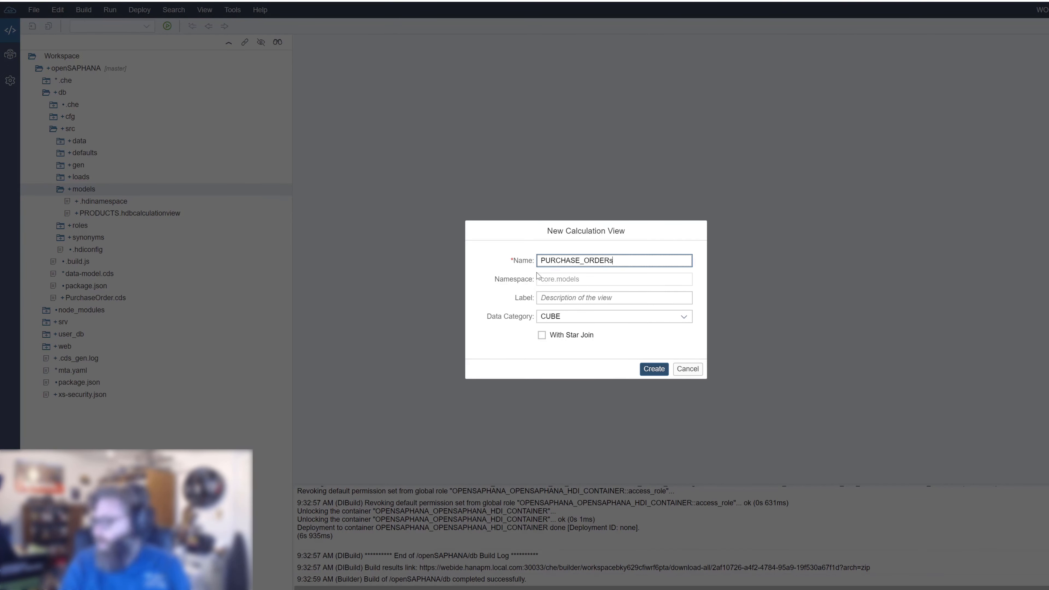
{"action": "type", "text": "S"}
{"action": "key", "text": "Tab"}
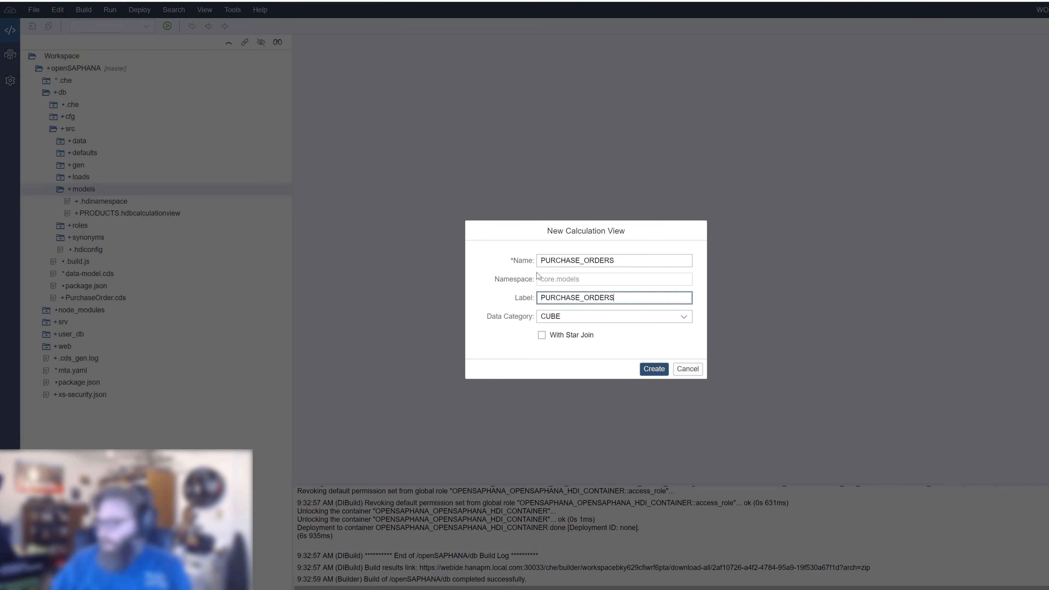
Step: Label the view "Purchase Orders with Currency Conversion", enable With Star Join for the CUBE category, and create it
{"action": "left_click_drag", "start_coordinate": [623, 297], "coordinate": [423, 290]}
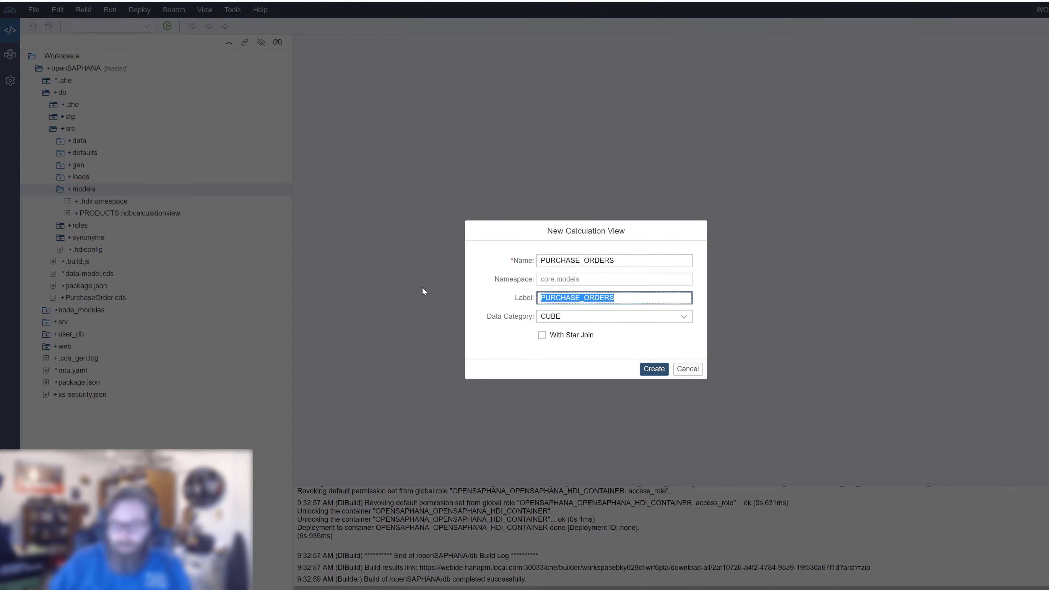
{"action": "type", "text": "Purhc"}
{"action": "key", "text": "BackSpace"}
{"action": "key", "text": "BackSpace"}
{"action": "key", "text": "BackSpace"}
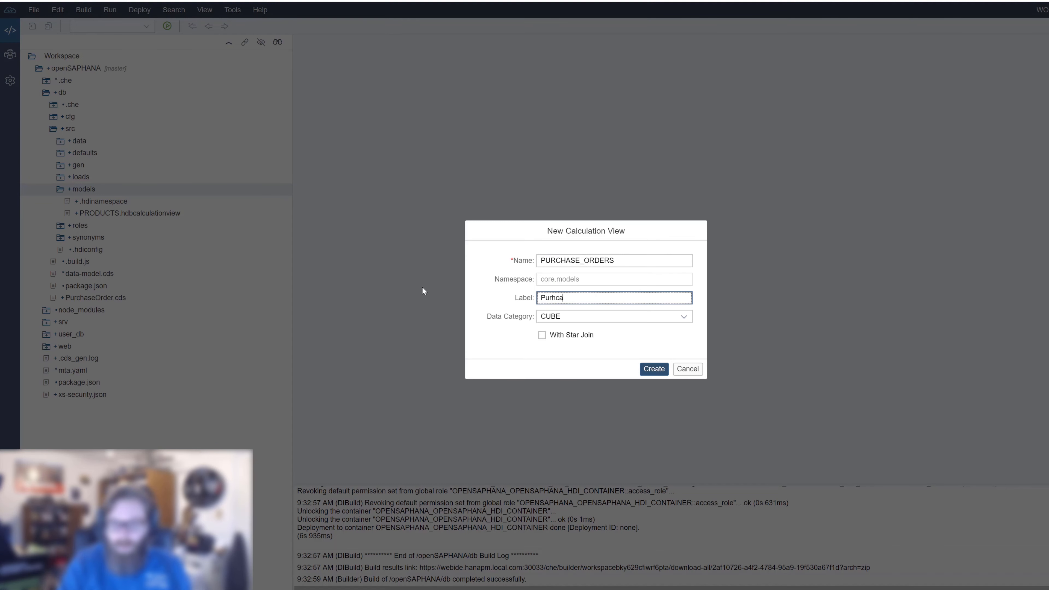
{"action": "type", "text": "rchase Orders with Cur"}
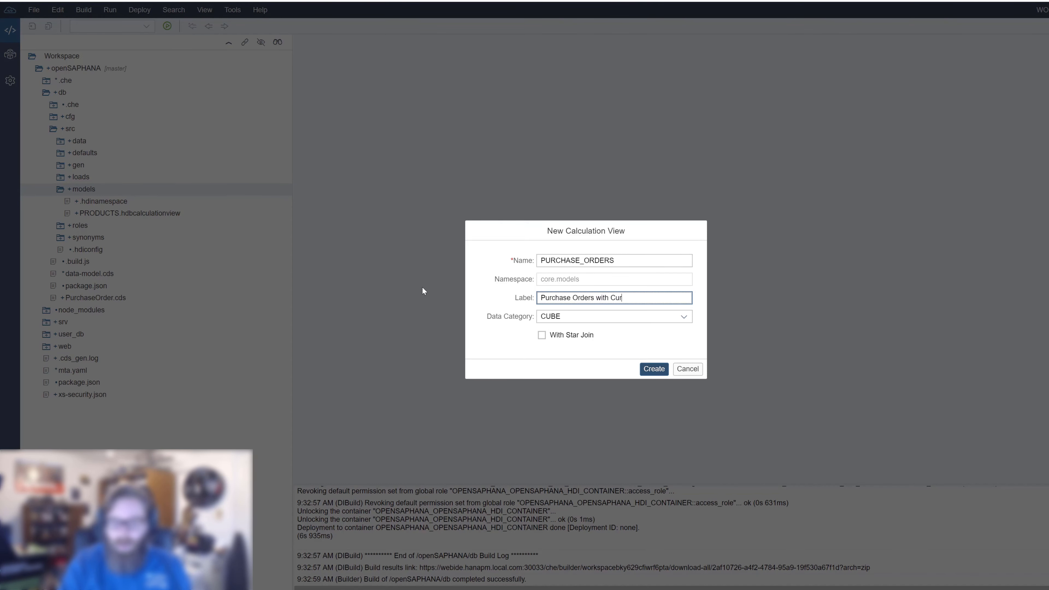
{"action": "type", "text": "rency Conversion"}
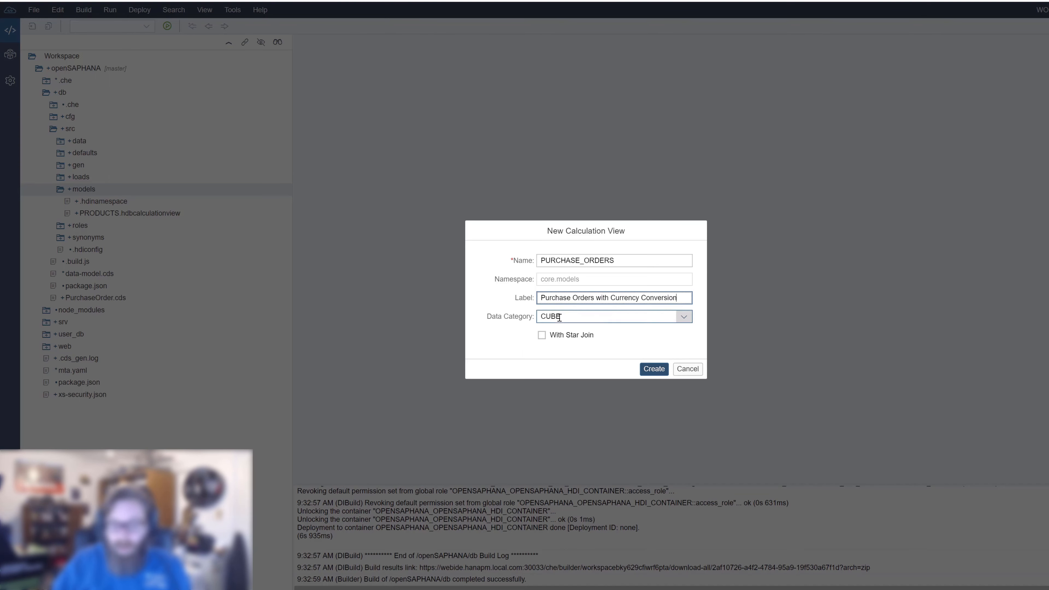
{"action": "left_click", "coordinate": [542, 336]}
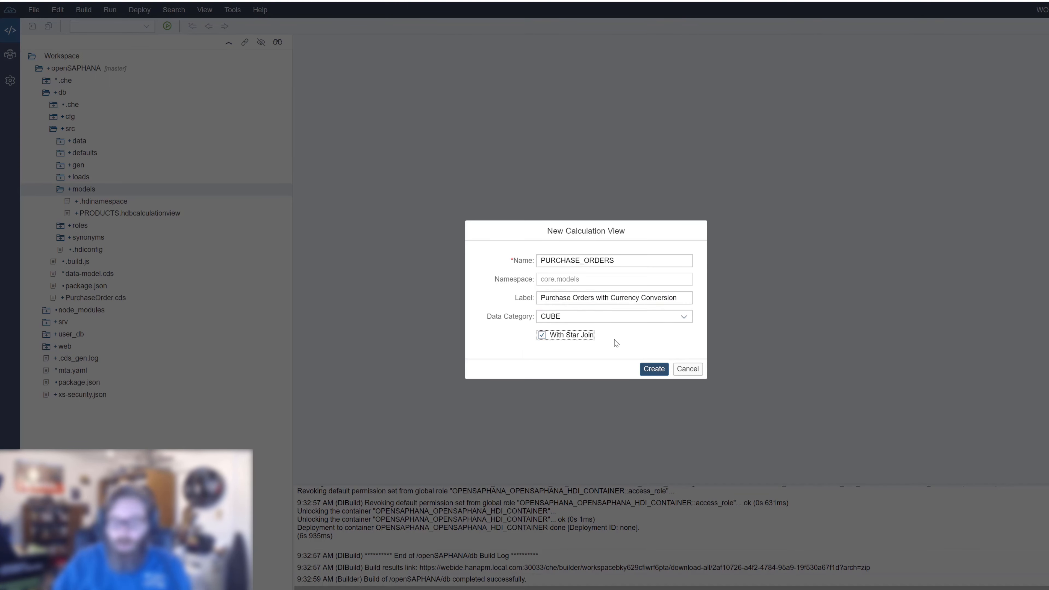
{"action": "left_click", "coordinate": [661, 372]}
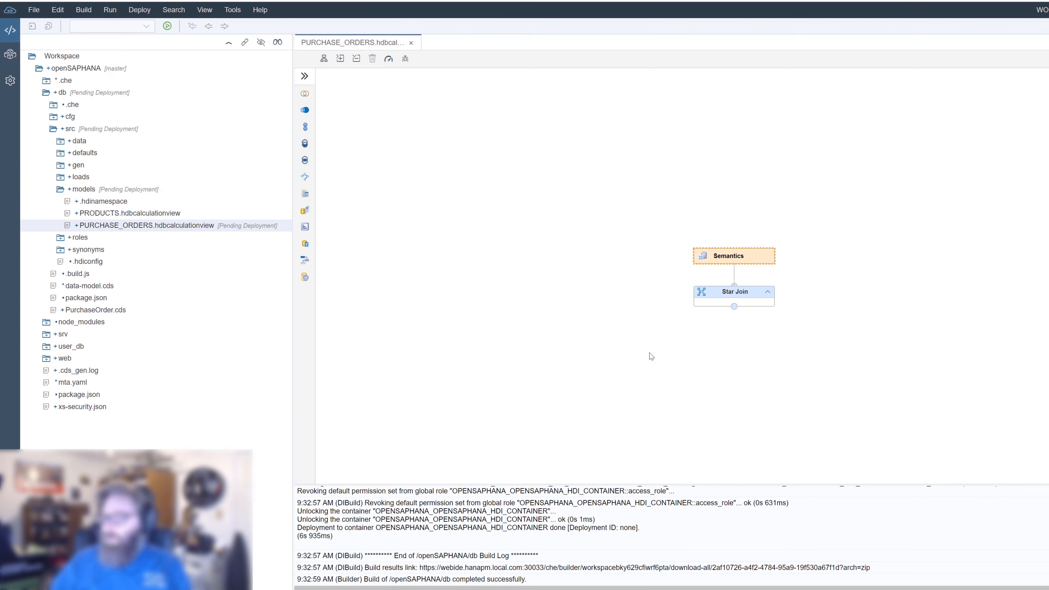
Step: Place a Join node below the Star Join node in the calculation view diagram
{"action": "left_click", "coordinate": [305, 77]}
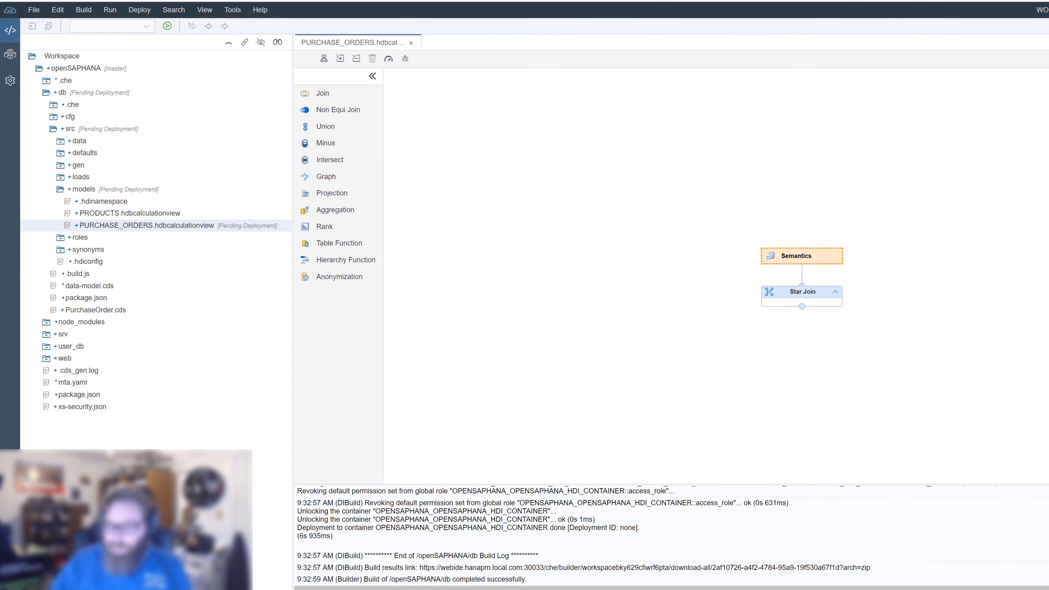
{"action": "left_click_drag", "start_coordinate": [1048, 187], "coordinate": [778, 188]}
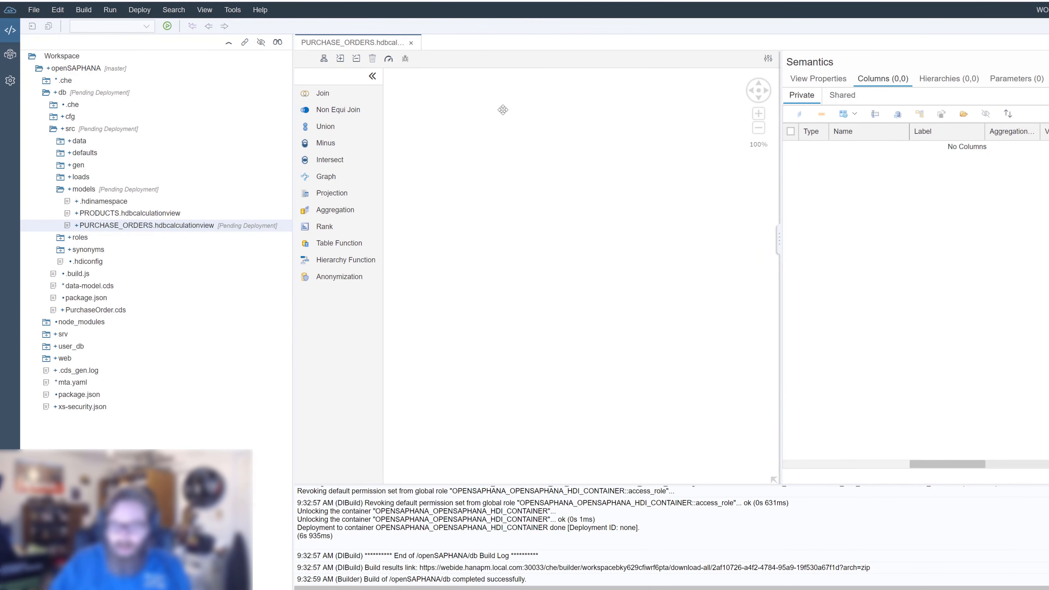
{"action": "left_click_drag", "start_coordinate": [779, 240], "coordinate": [618, 237]}
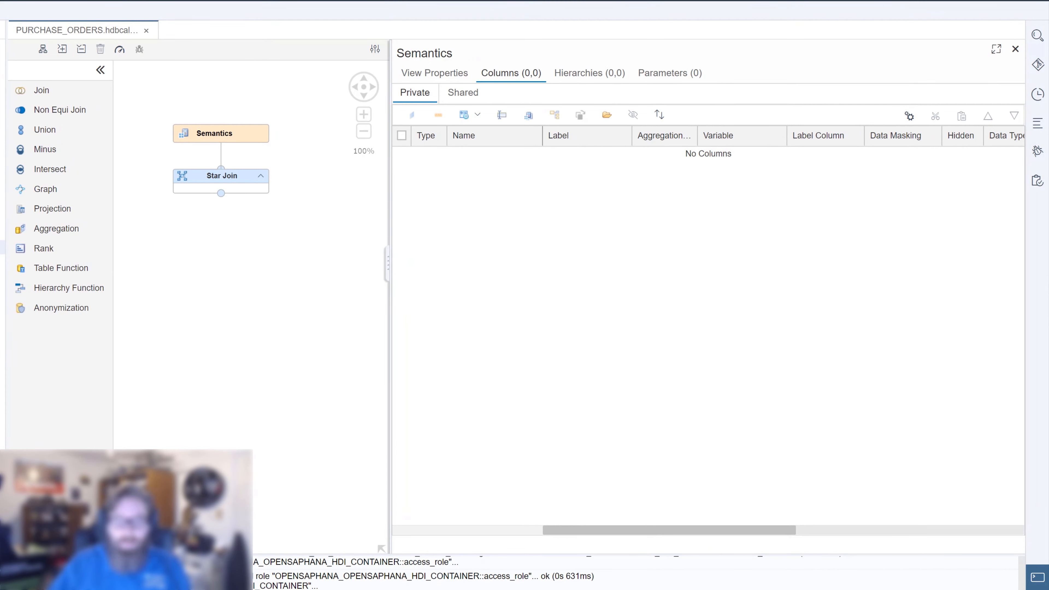
{"action": "left_click", "coordinate": [58, 91]}
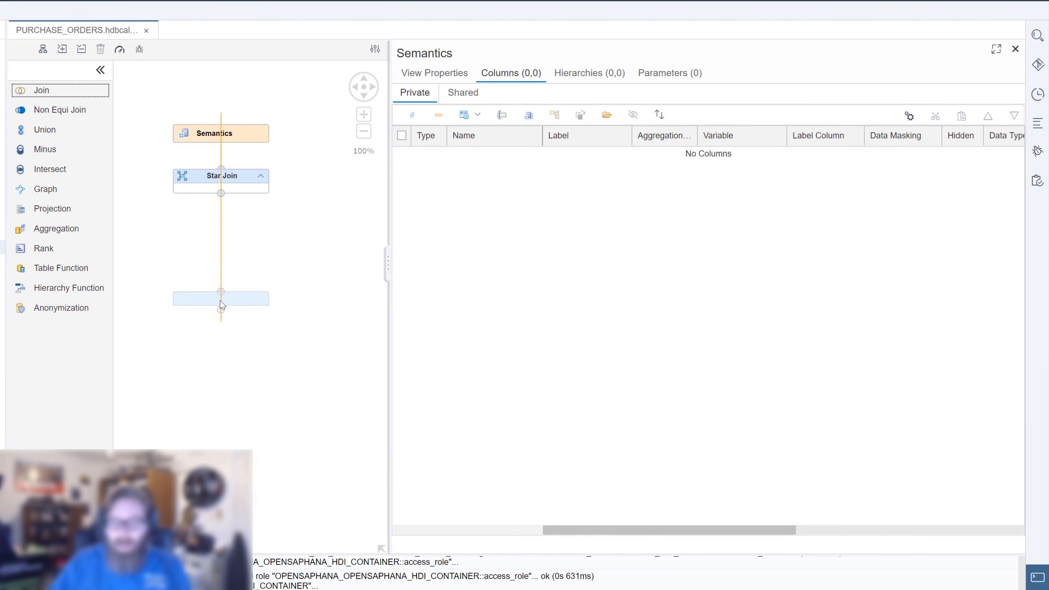
{"action": "left_click", "coordinate": [221, 305]}
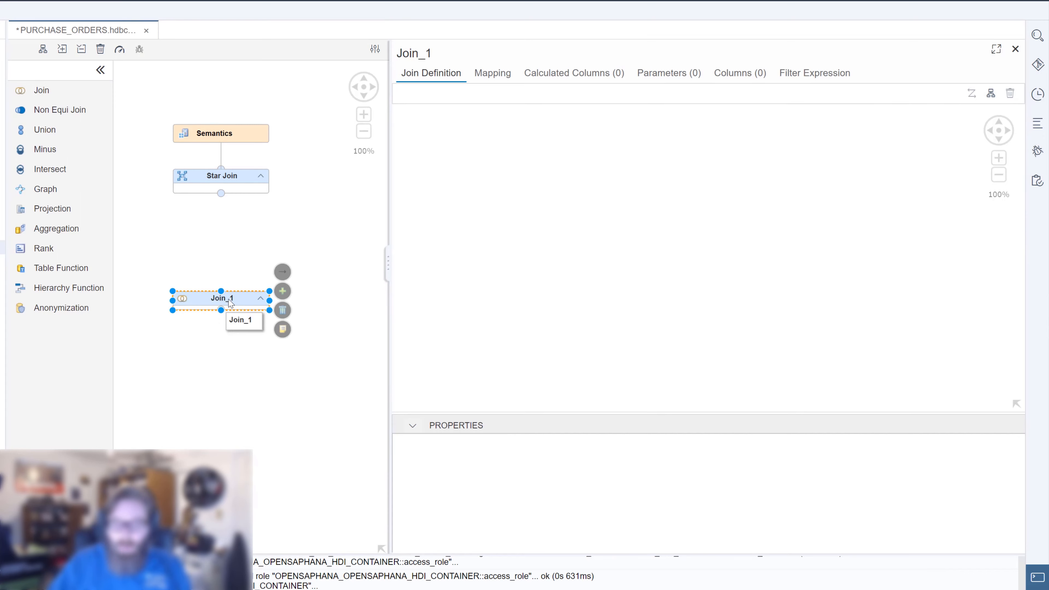
Step: Add the PO.Header table as a data source of the new join node
{"action": "left_click", "coordinate": [283, 291]}
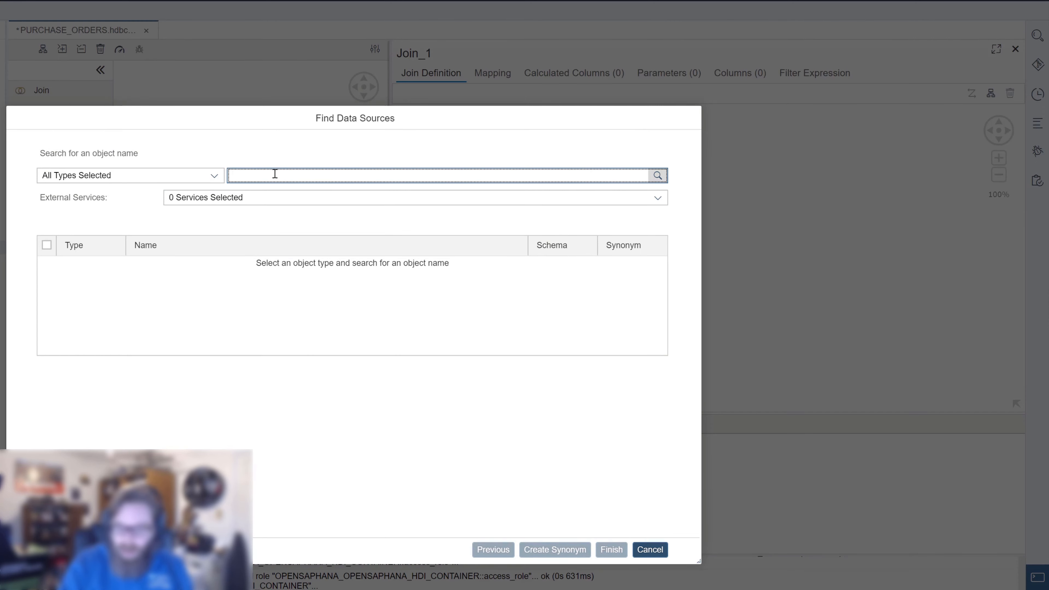
{"action": "type", "text": "PO.Head"}
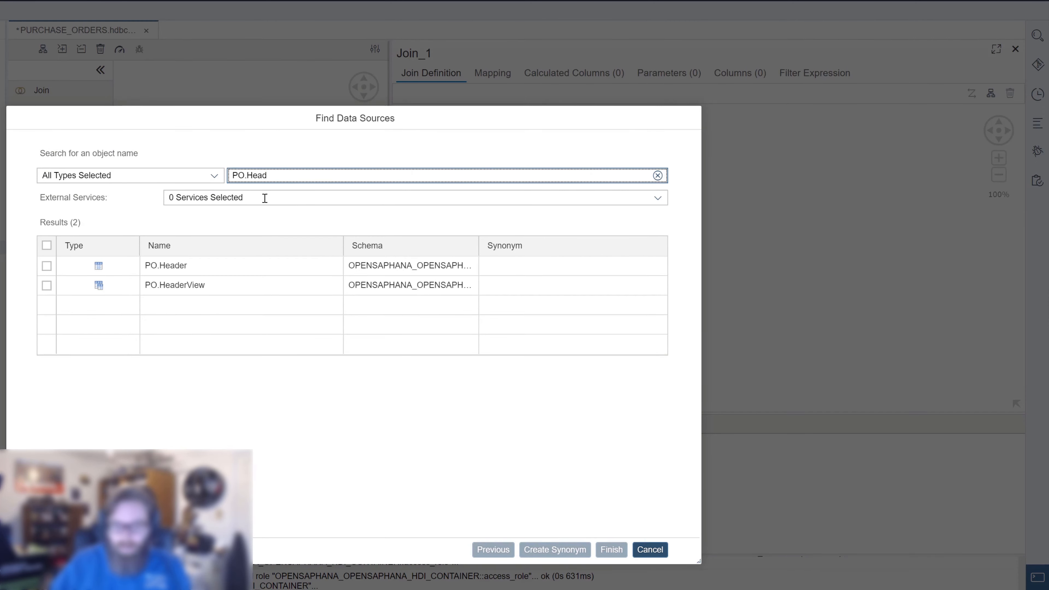
{"action": "left_click", "coordinate": [246, 267]}
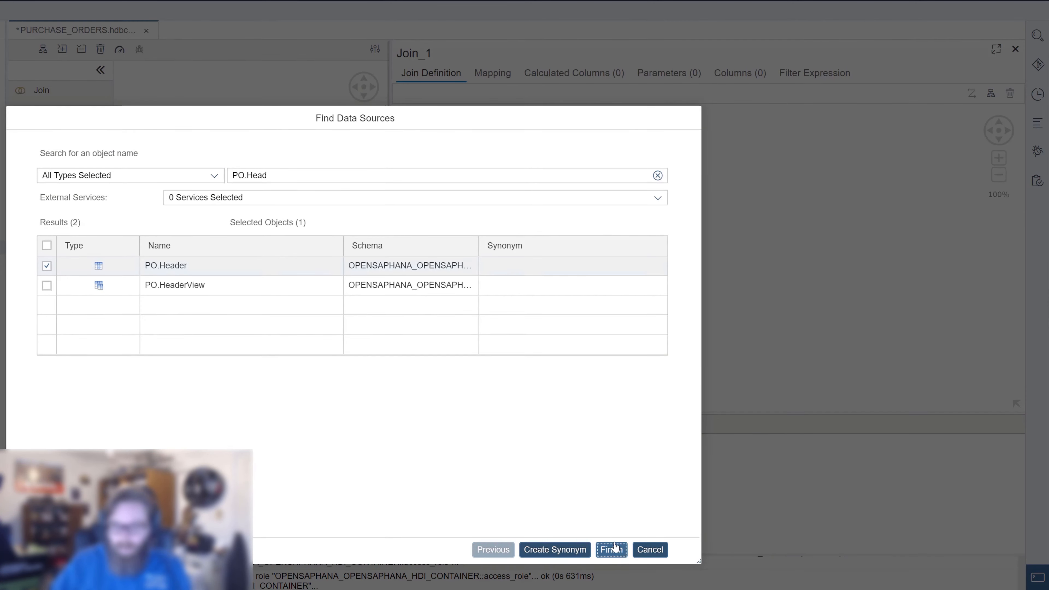
{"action": "left_click", "coordinate": [611, 549]}
Step: Add the PO.Item table as the second data source of the join node
{"action": "left_click", "coordinate": [283, 298]}
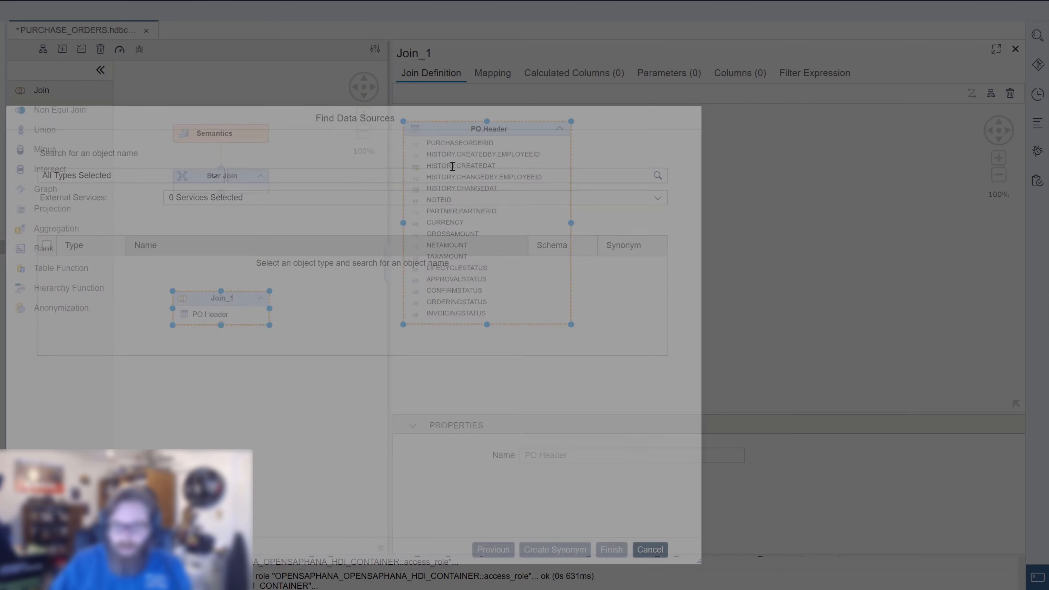
{"action": "type", "text": "P"}
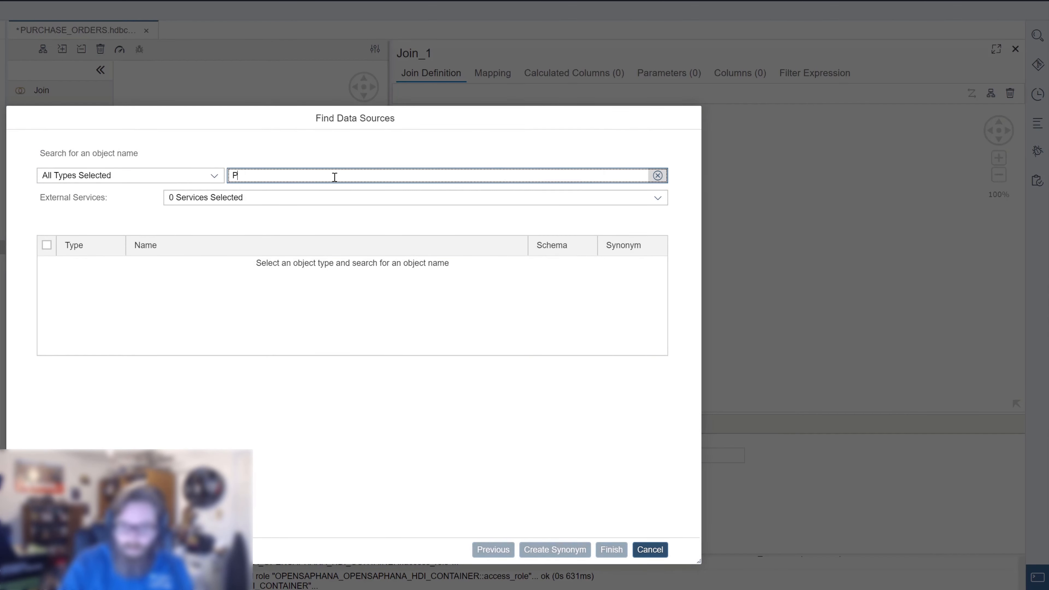
{"action": "type", "text": "O>Item"}
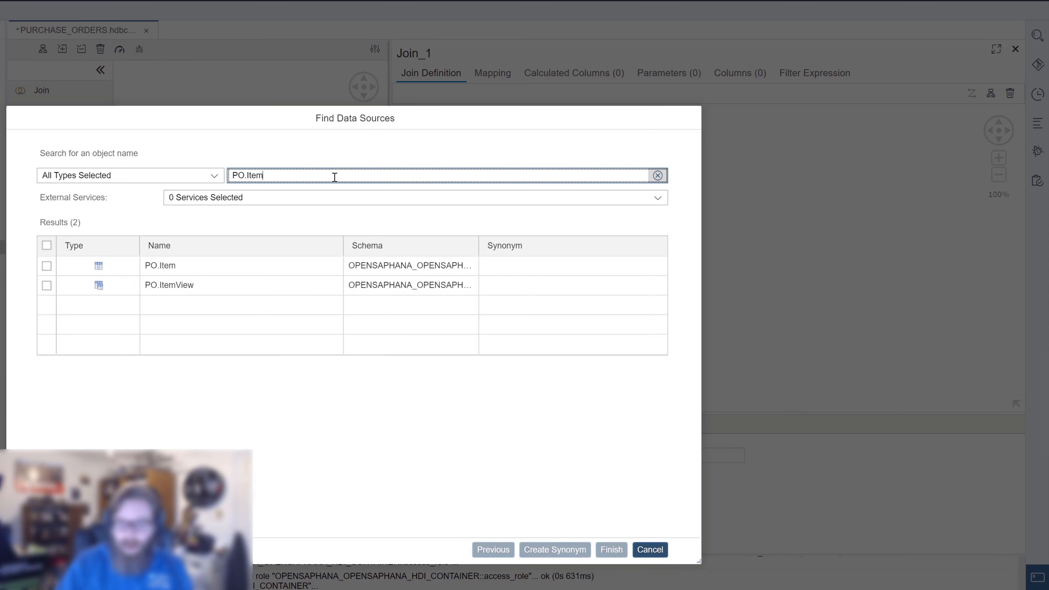
{"action": "left_click", "coordinate": [255, 265]}
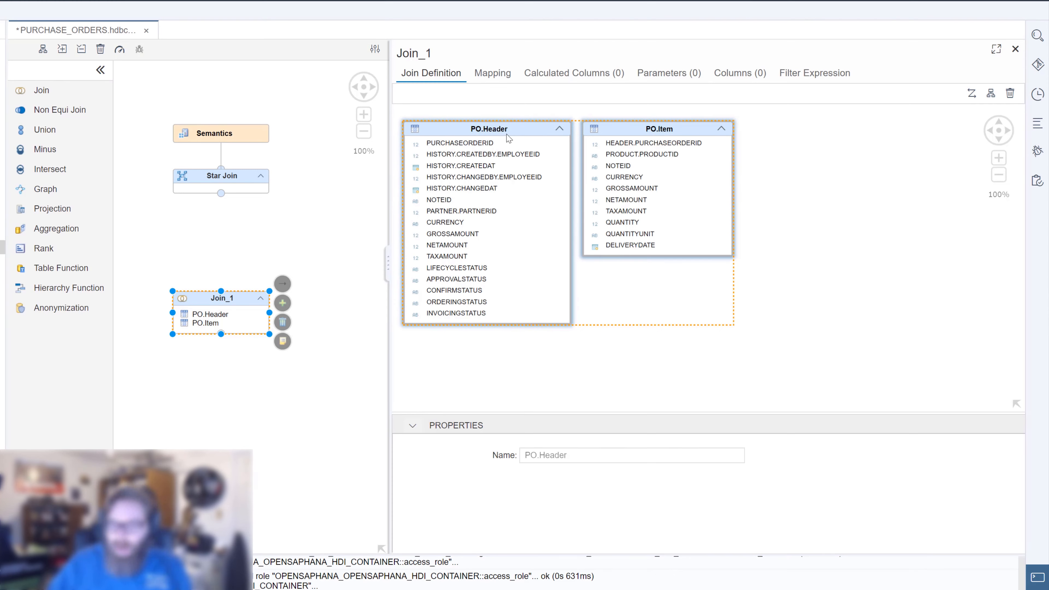
Step: Join PURCHASEORDERID of PO.Header to HEADER.PURCHASEORDERID of PO.Item and set the cardinality to 1..n
{"action": "left_click_drag", "start_coordinate": [508, 142], "coordinate": [623, 145]}
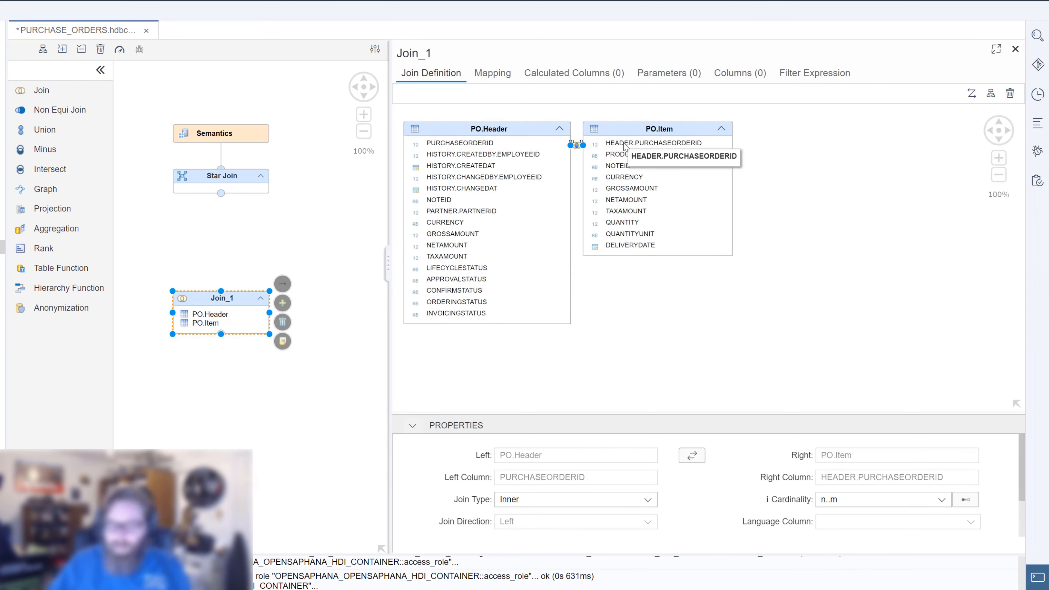
{"action": "left_click", "coordinate": [943, 500]}
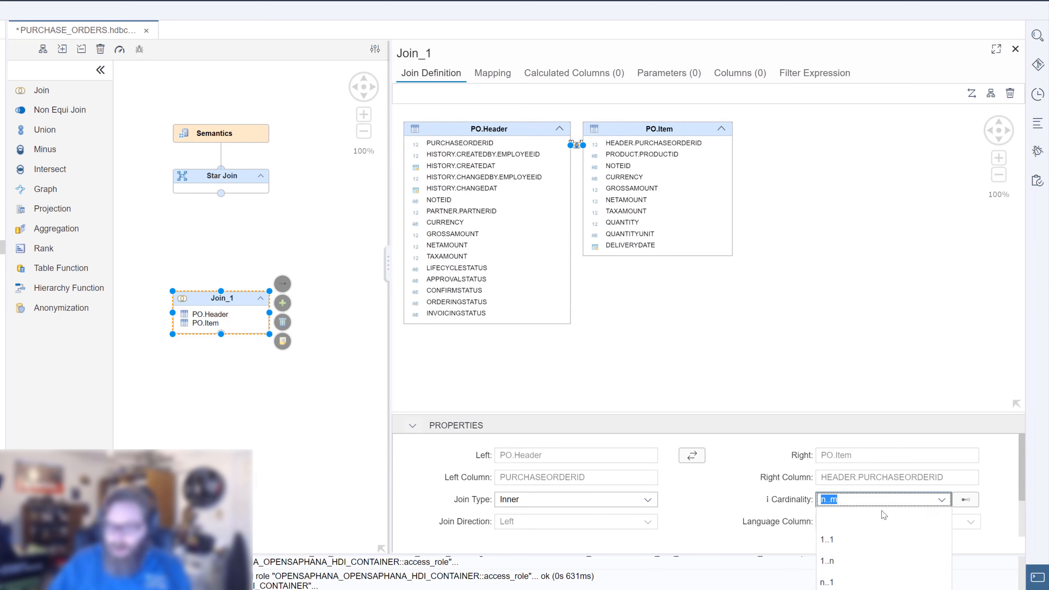
{"action": "left_click", "coordinate": [850, 562]}
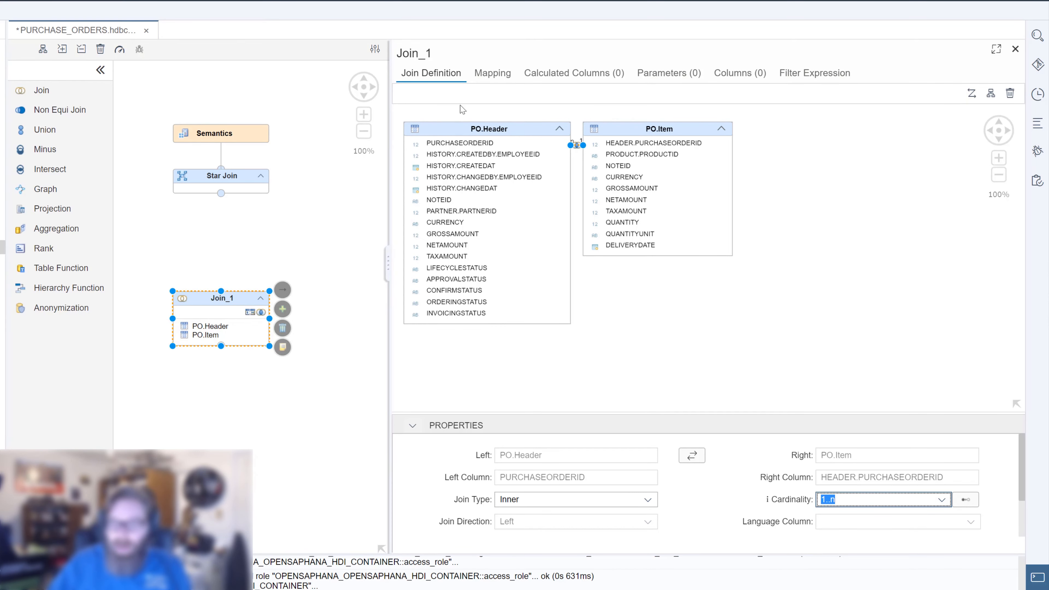
Step: Map PURCHASEORDERID and HISTORY.CHANGEDAT from PO.Header to the join node's output columns
{"action": "left_click", "coordinate": [495, 74]}
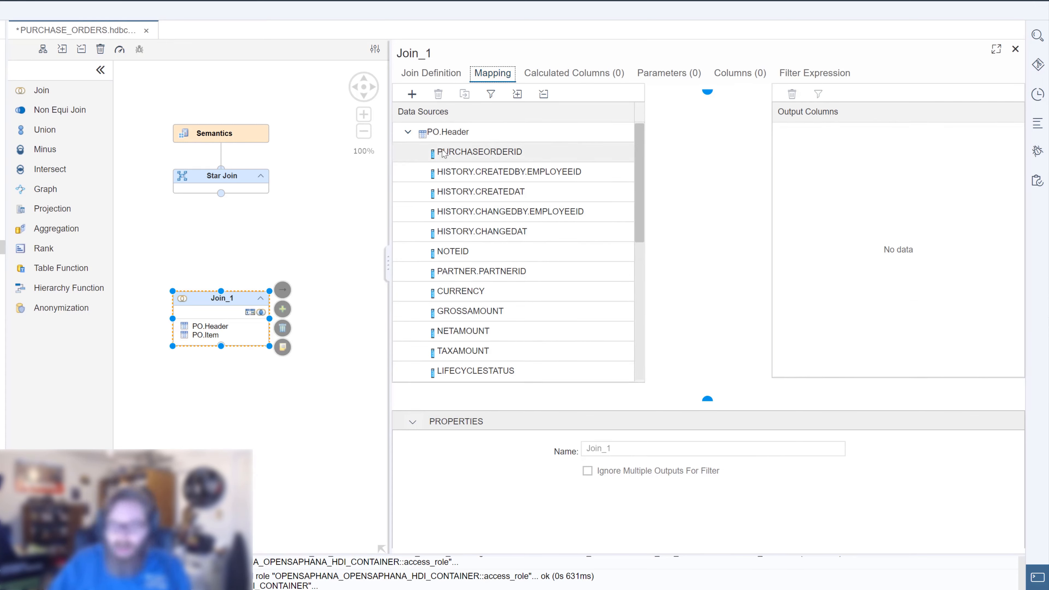
{"action": "left_click", "coordinate": [521, 153]}
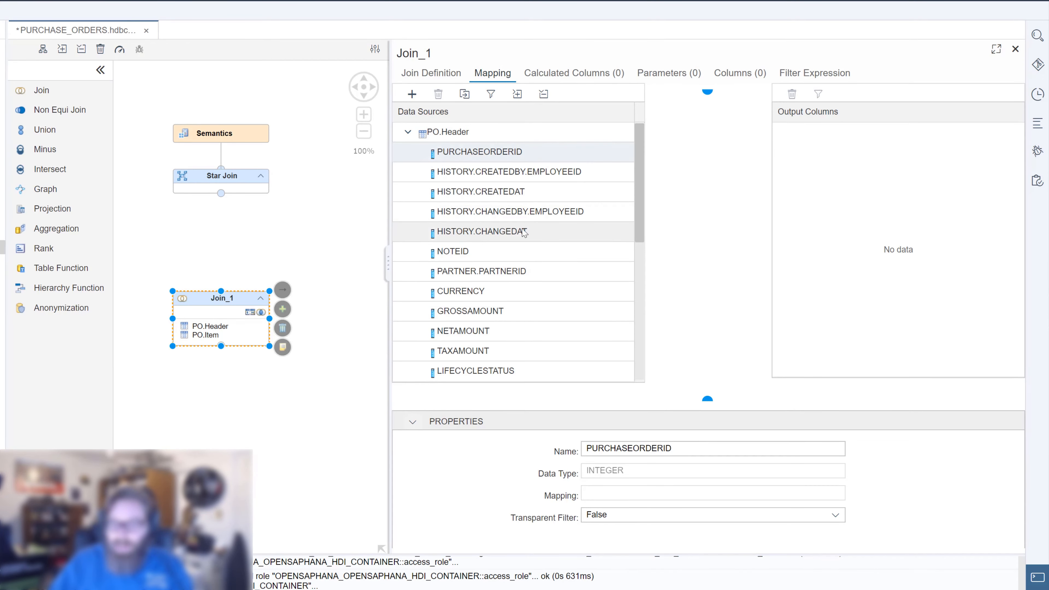
{"action": "left_click", "coordinate": [554, 234]}
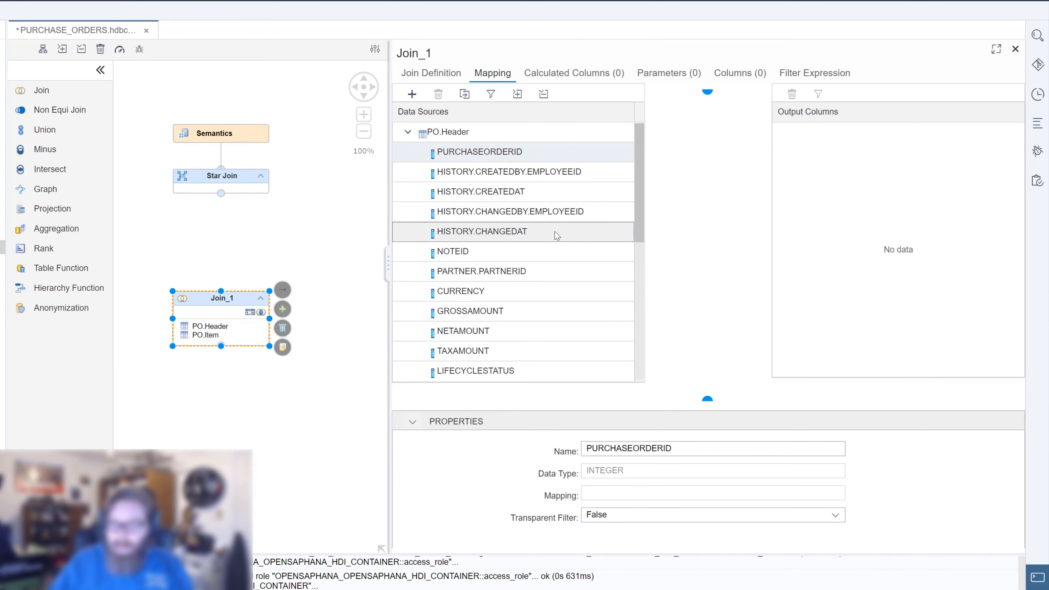
{"action": "left_click", "coordinate": [472, 94]}
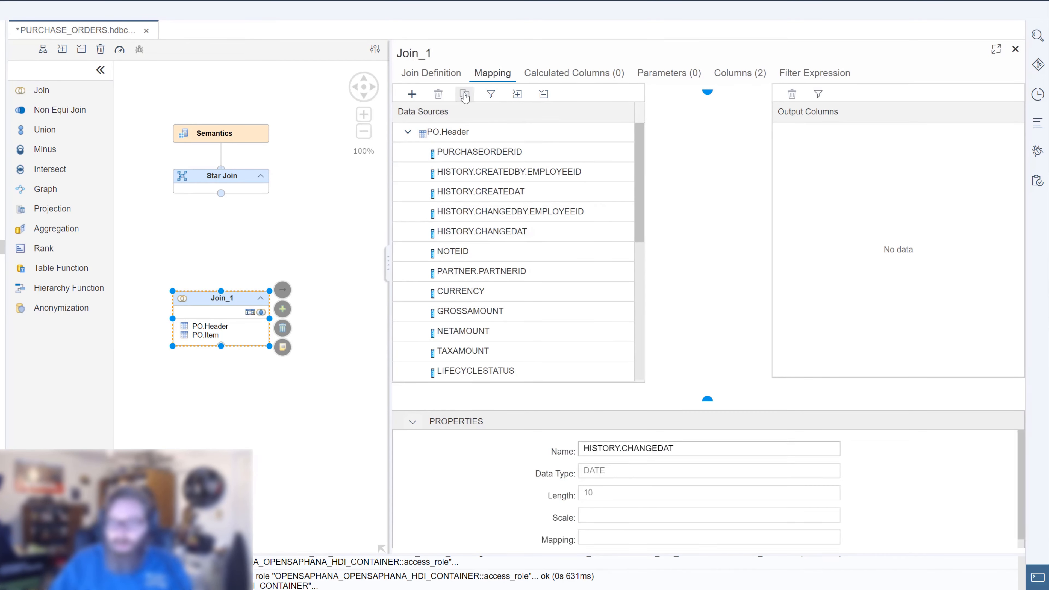
Step: Map PRODUCT.PRODUCTID, CURRENCY and GROSSAMOUNT from PO.Item to the join node's output columns
{"action": "left_click", "coordinate": [408, 133]}
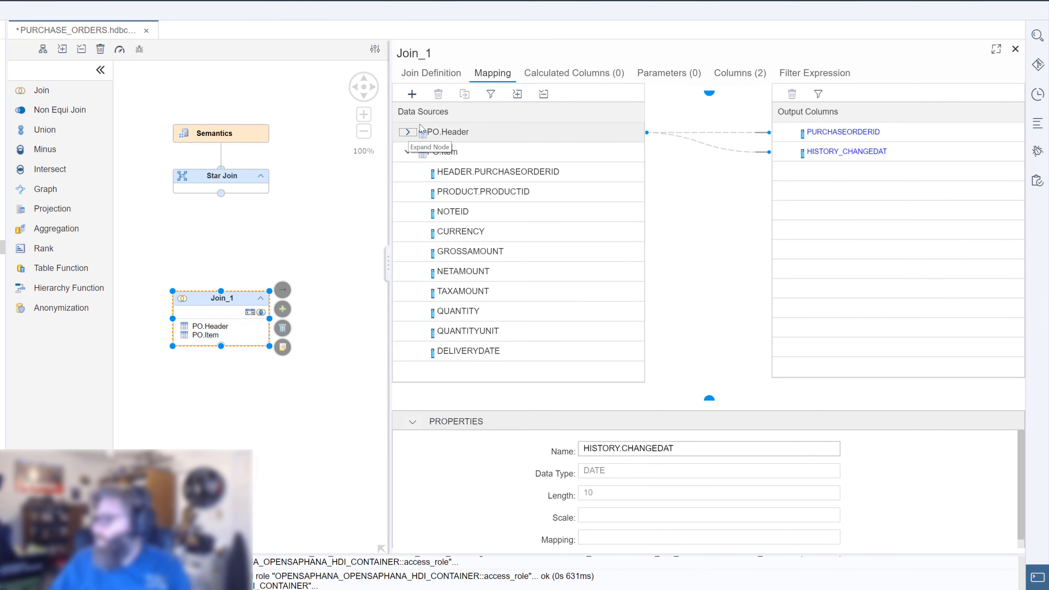
{"action": "left_click", "coordinate": [551, 197]}
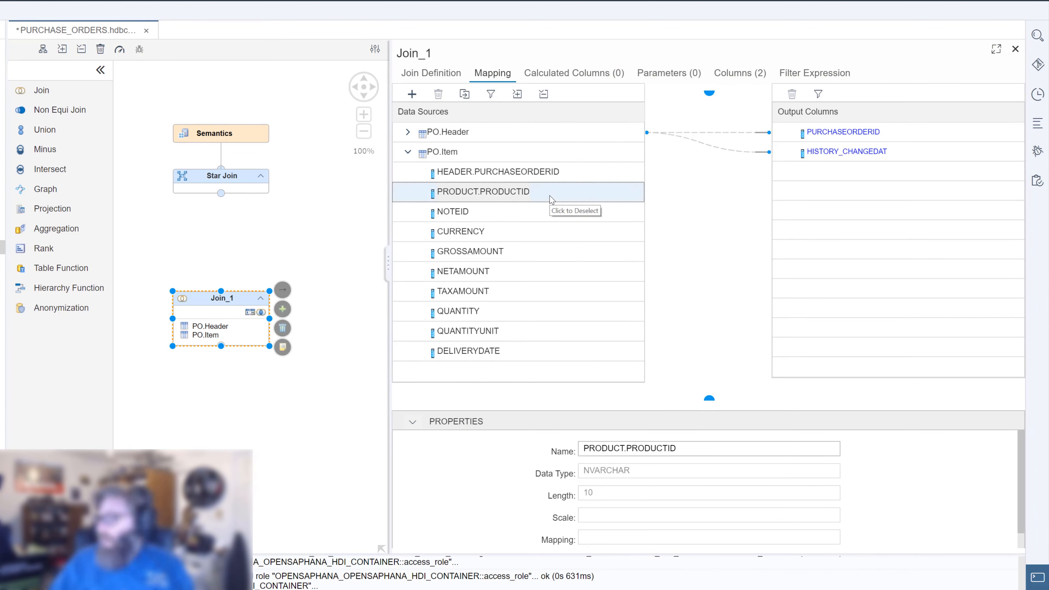
{"action": "left_click", "coordinate": [502, 231], "text": "ctrl"}
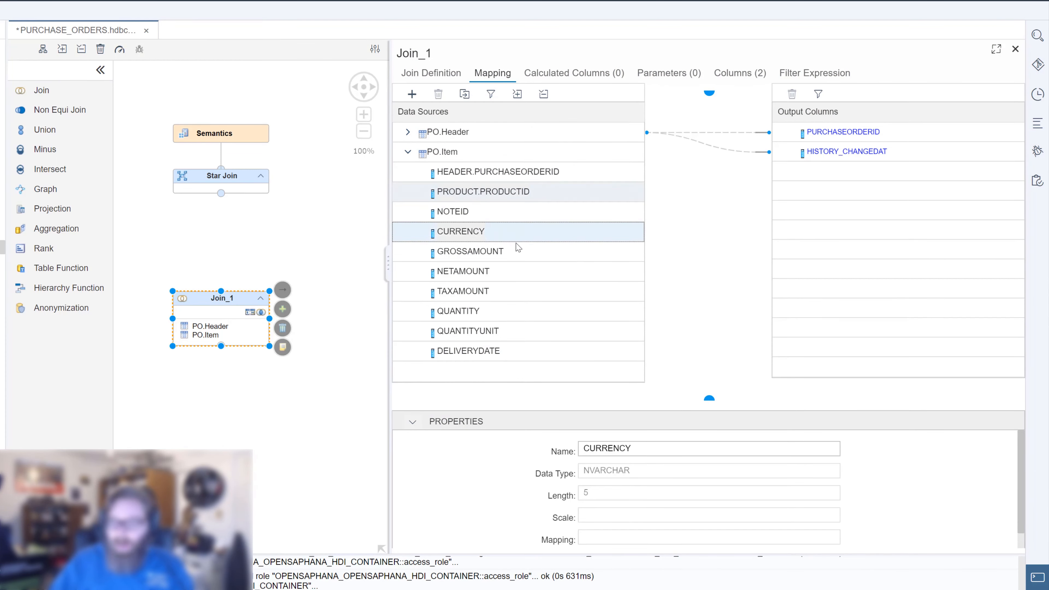
{"action": "left_click", "coordinate": [518, 251], "text": "ctrl"}
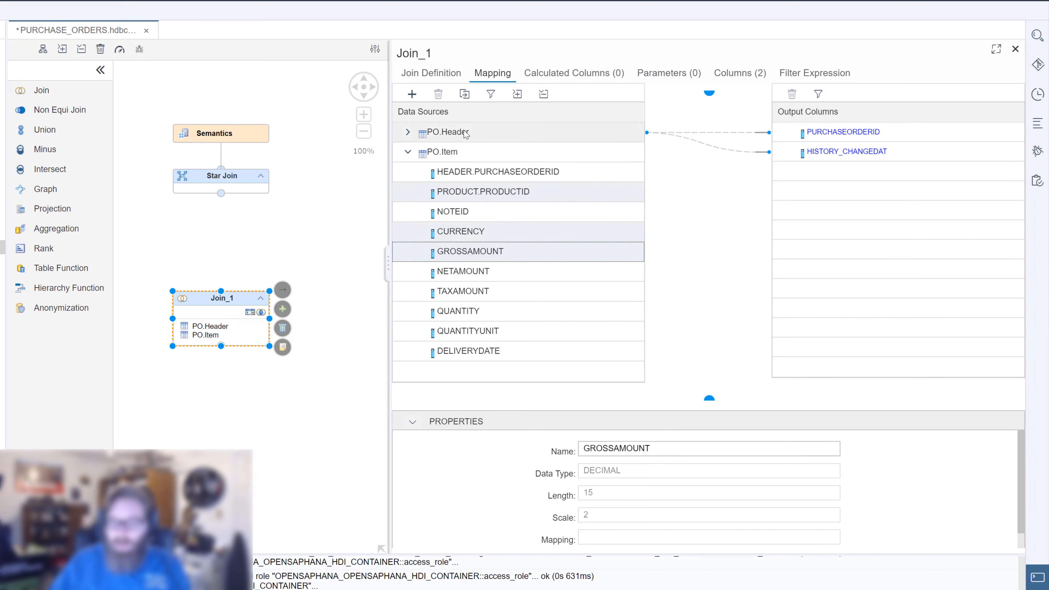
{"action": "left_click", "coordinate": [464, 94]}
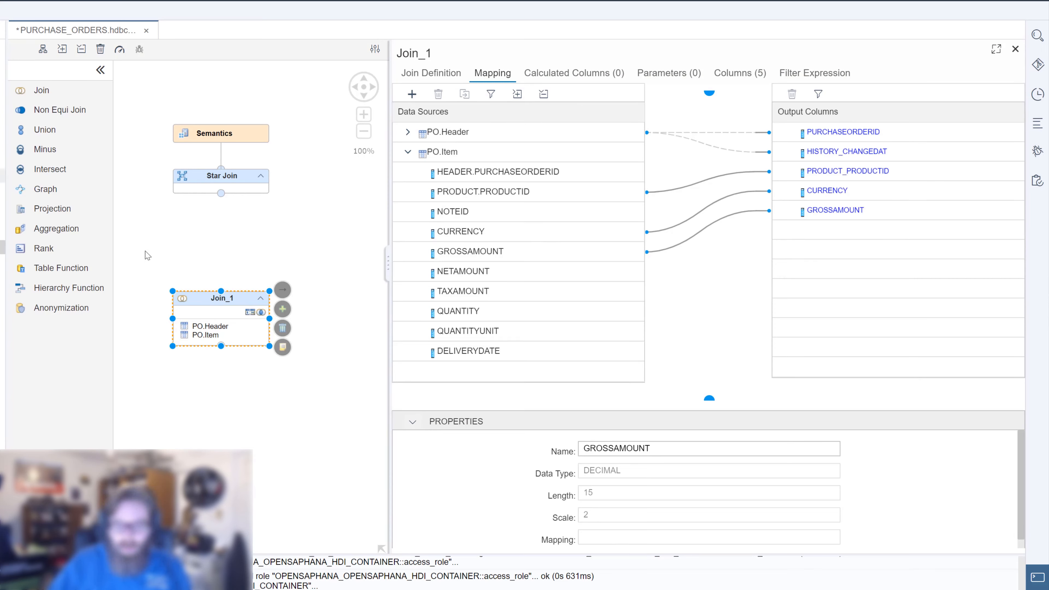
Step: Save the calculation view and connect the Join_1 node to the Star Join node as its input
{"action": "key", "text": "ctrl+s"}
{"action": "left_click", "coordinate": [292, 295]}
{"action": "left_click", "coordinate": [251, 297]}
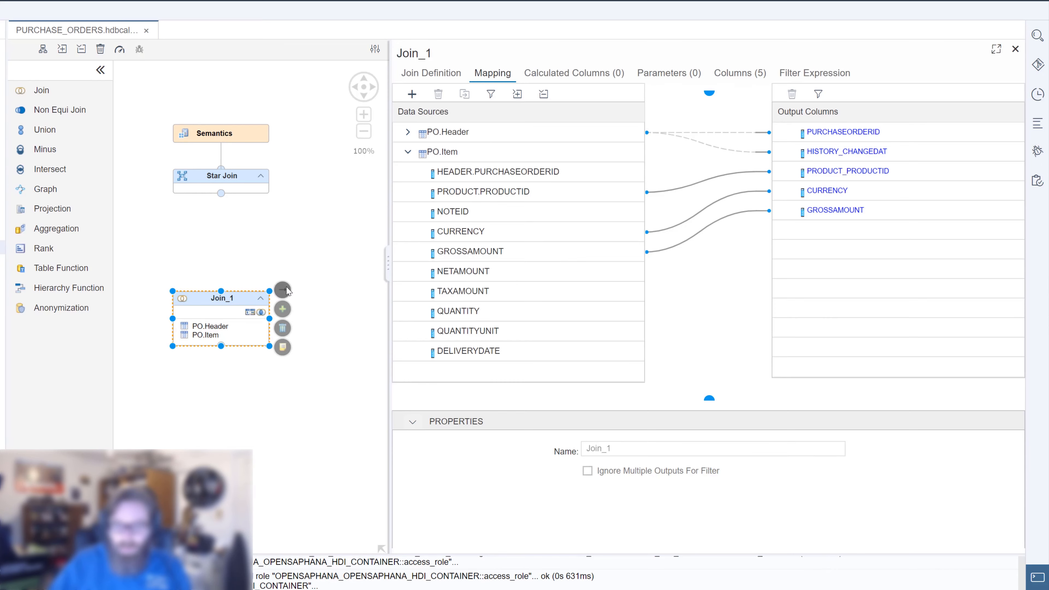
{"action": "left_click_drag", "start_coordinate": [283, 291], "coordinate": [230, 186]}
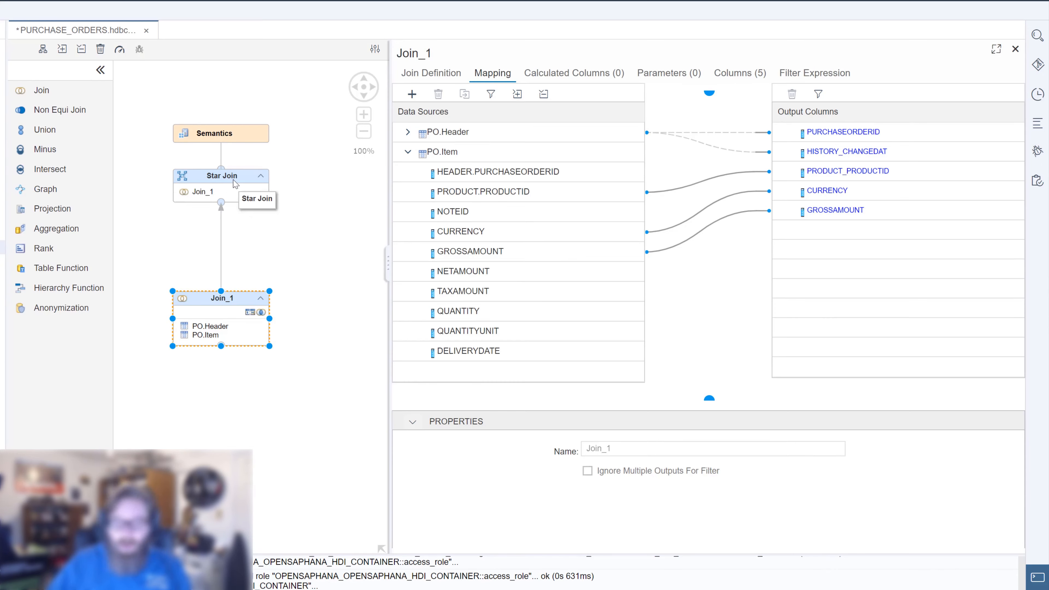
Step: Search for the core.models::PRODUCTS view and add it as a data source of the Star Join node
{"action": "left_click", "coordinate": [235, 184]}
{"action": "left_click", "coordinate": [284, 186]}
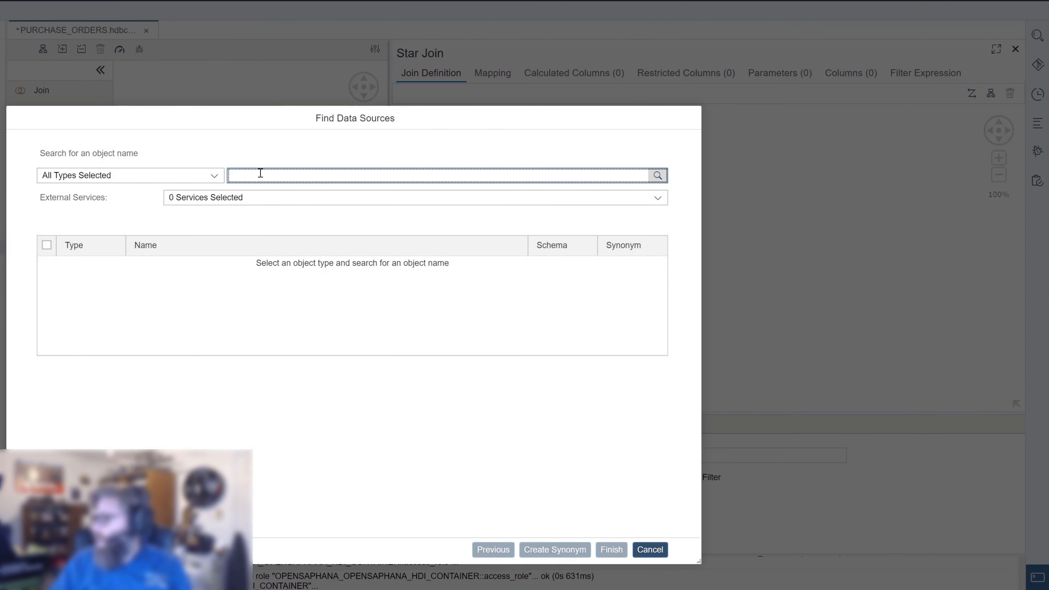
{"action": "type", "text": "PR"}
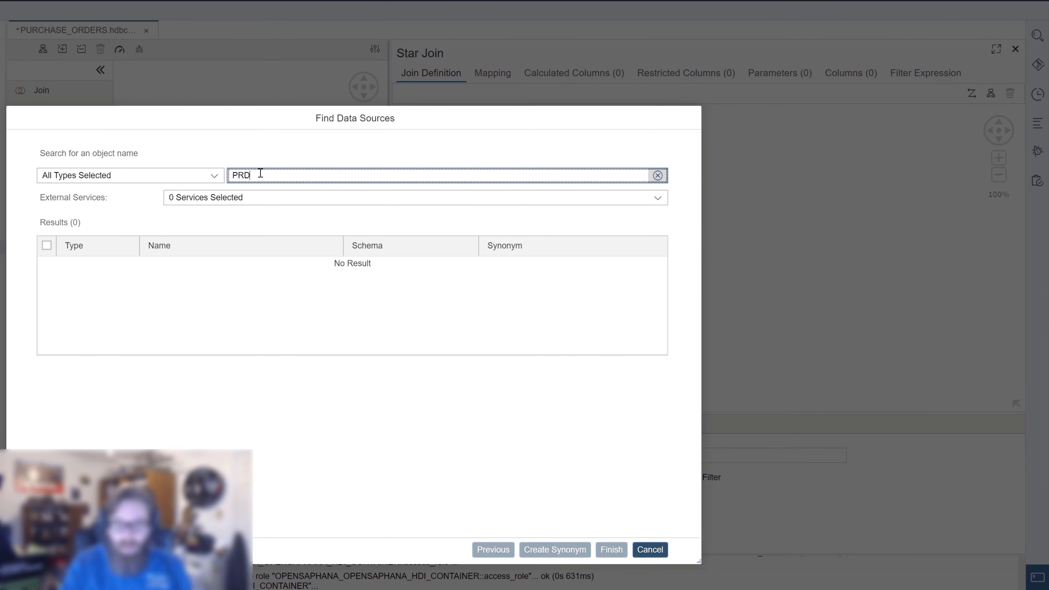
{"action": "type", "text": "O"}
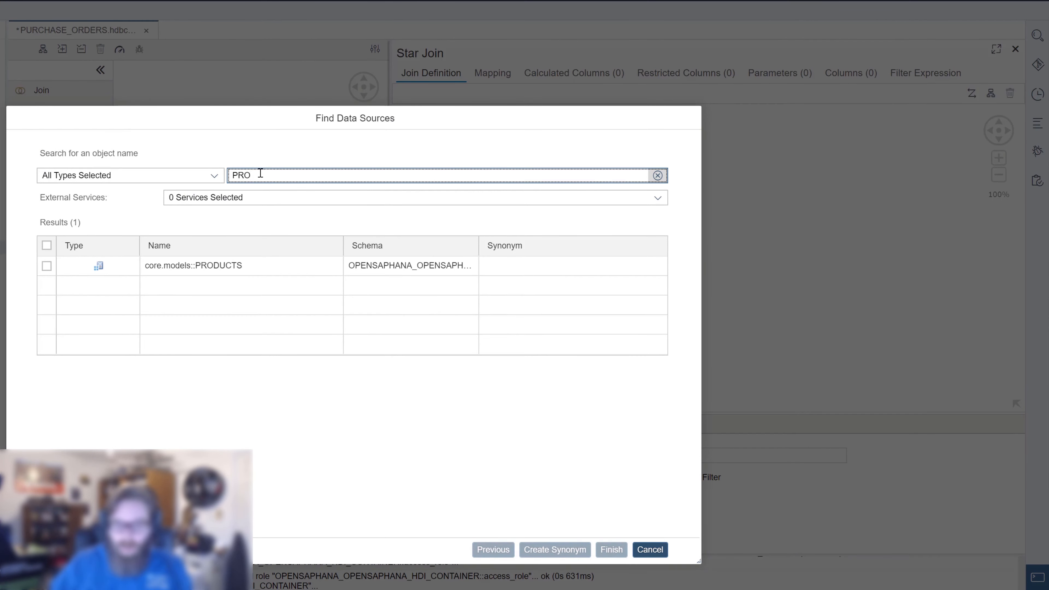
{"action": "left_click", "coordinate": [250, 269]}
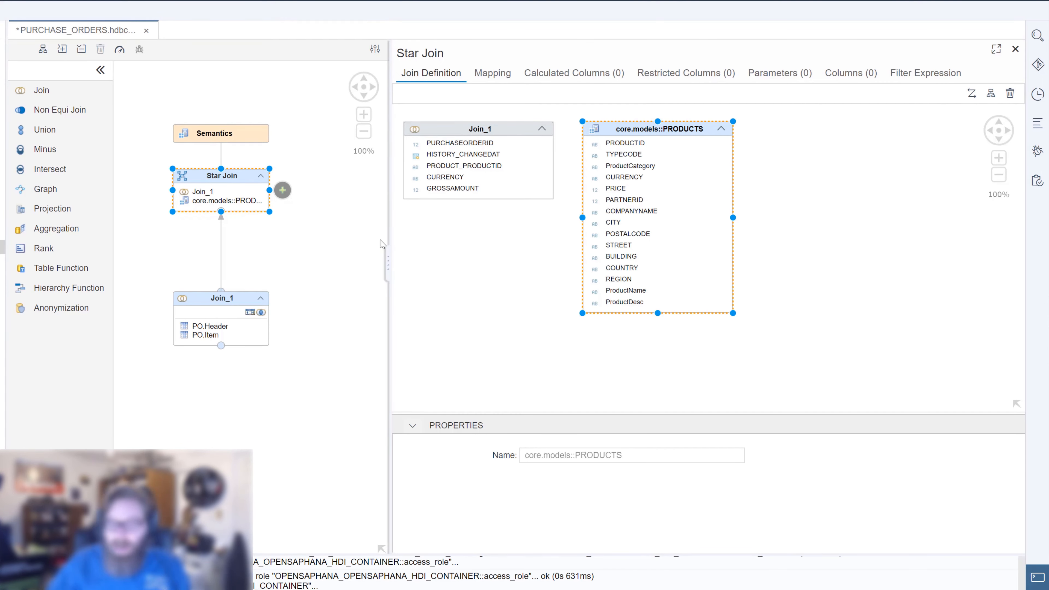
Step: Join PRODUCT_PRODUCTID of Join_1 to PRODUCTID of core.models::PRODUCTS with cardinality 1..1 and save the view
{"action": "left_click", "coordinate": [496, 168]}
{"action": "left_click", "coordinate": [497, 168]}
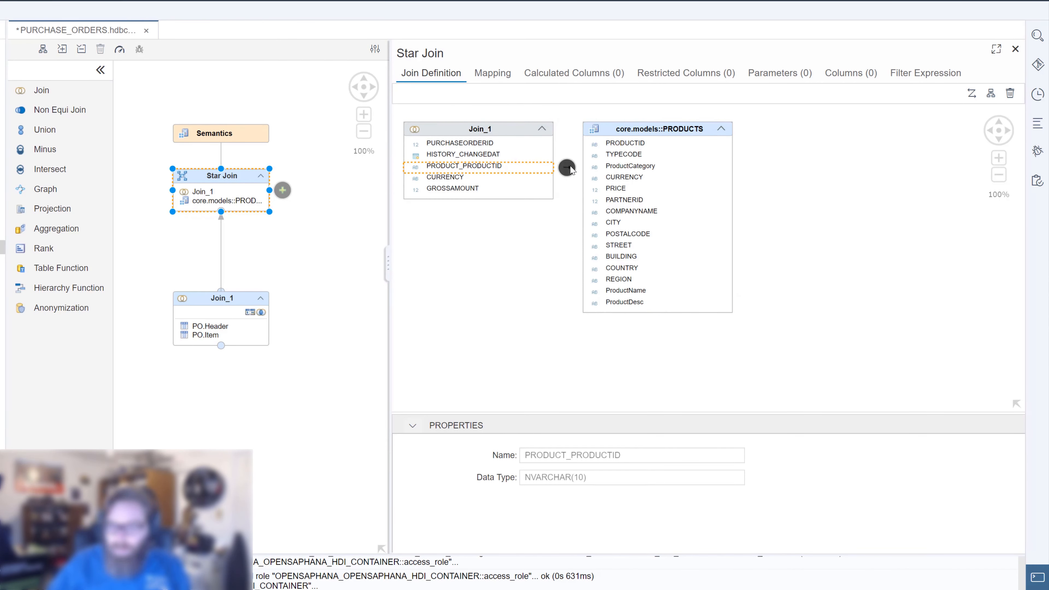
{"action": "left_click_drag", "start_coordinate": [570, 170], "coordinate": [595, 147]}
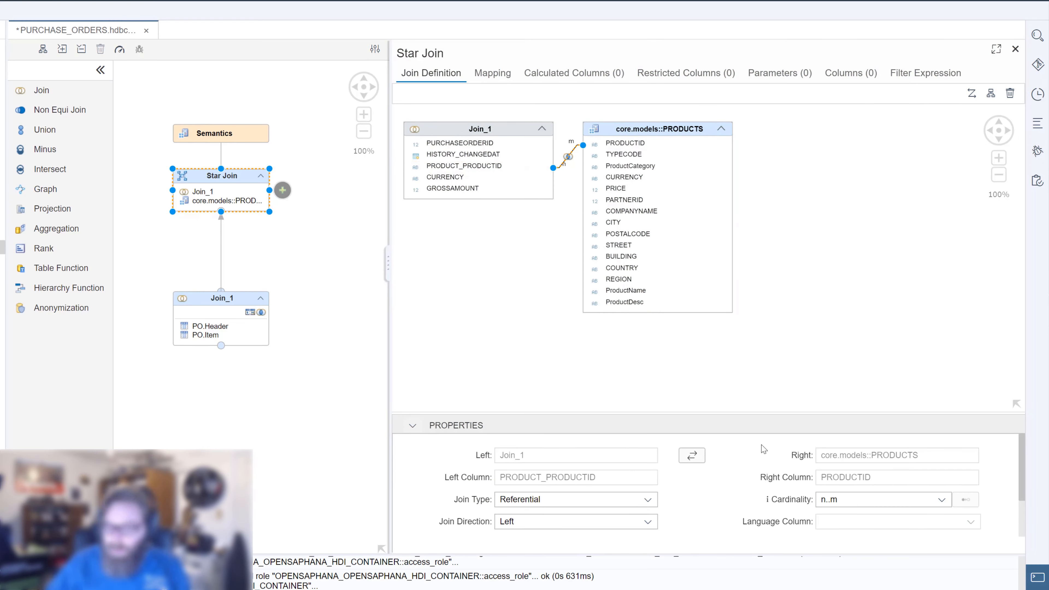
{"action": "left_click", "coordinate": [942, 500]}
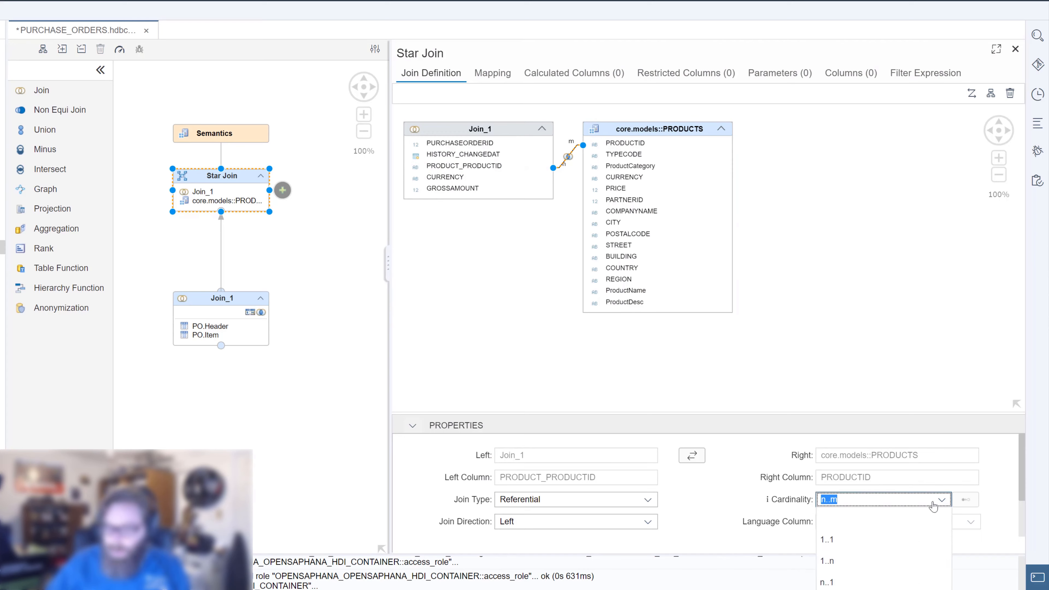
{"action": "left_click", "coordinate": [880, 545]}
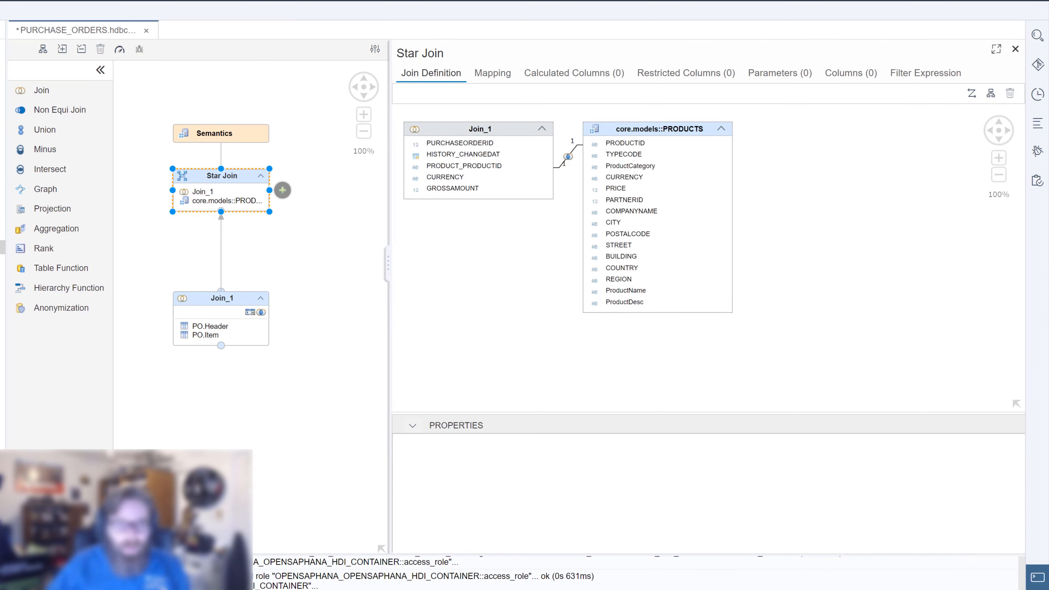
{"action": "key", "text": "ctrl+s"}
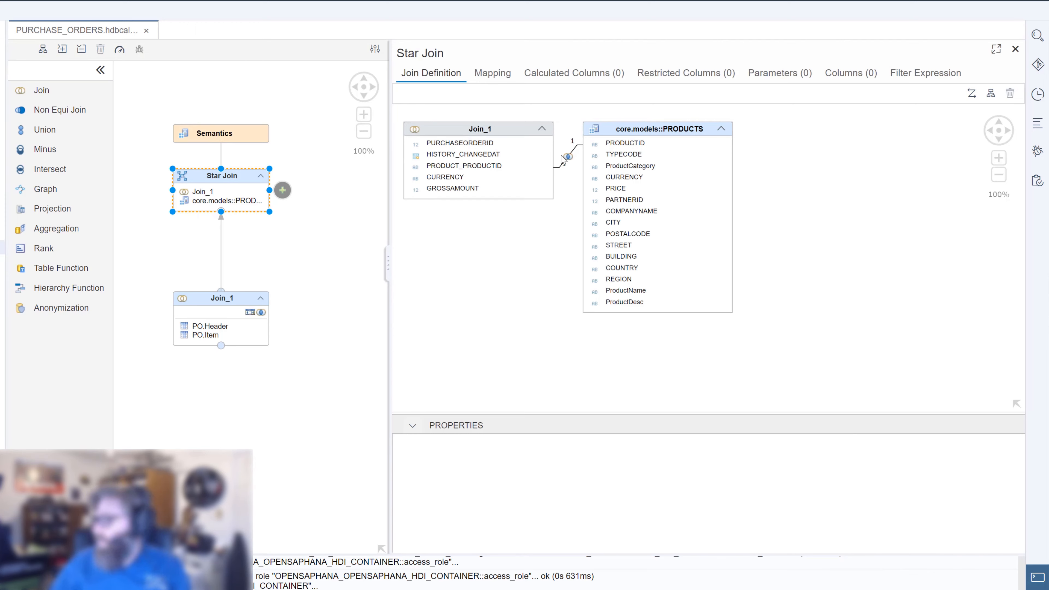
Step: Create an input parameter on the Star Join node and name it IP_O_TARGET_CURRENCY
{"action": "left_click", "coordinate": [781, 73]}
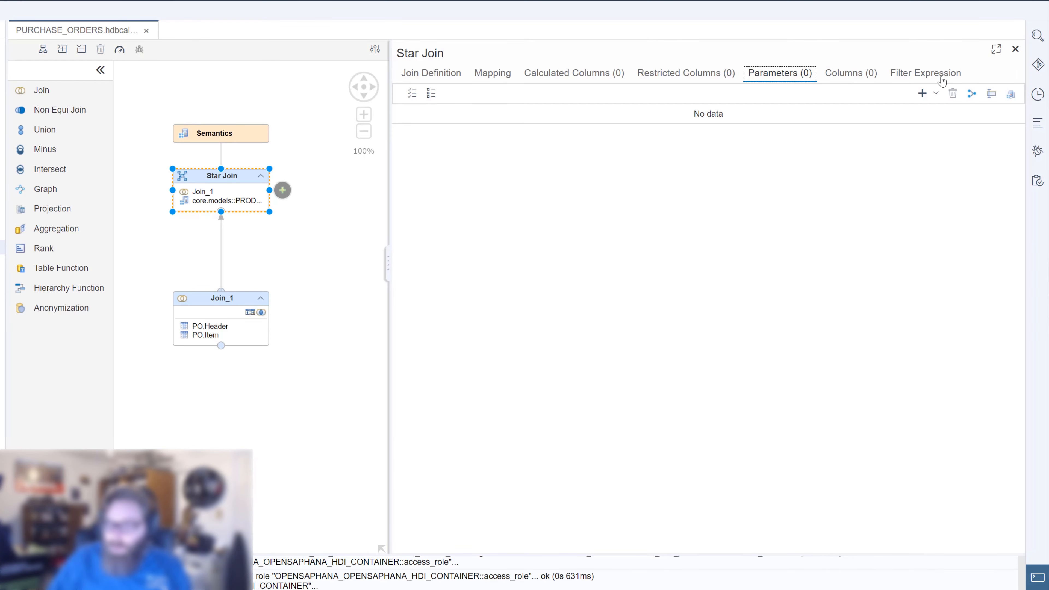
{"action": "left_click", "coordinate": [936, 94]}
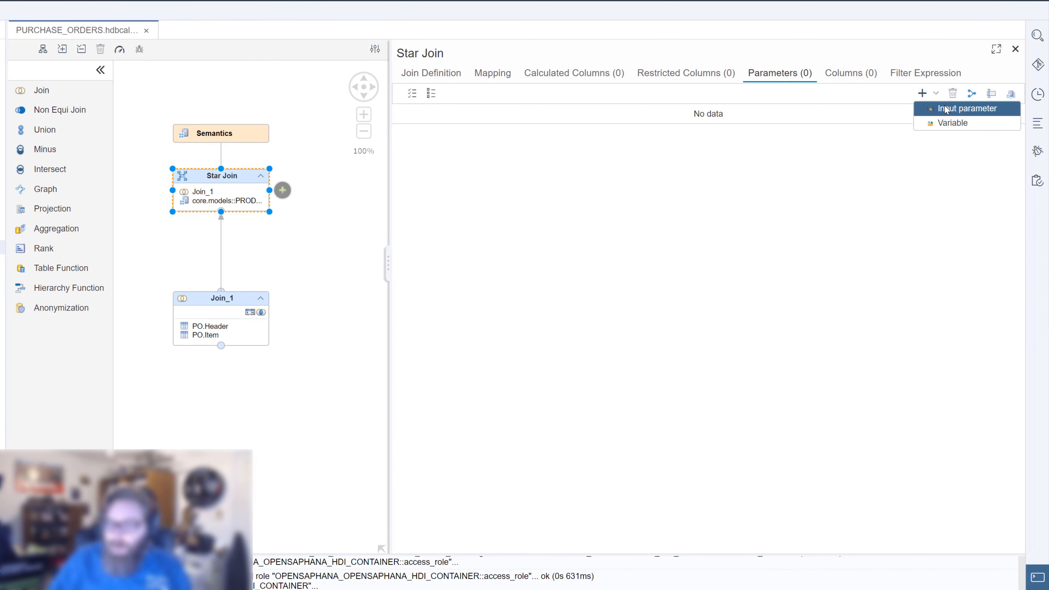
{"action": "left_click", "coordinate": [960, 109]}
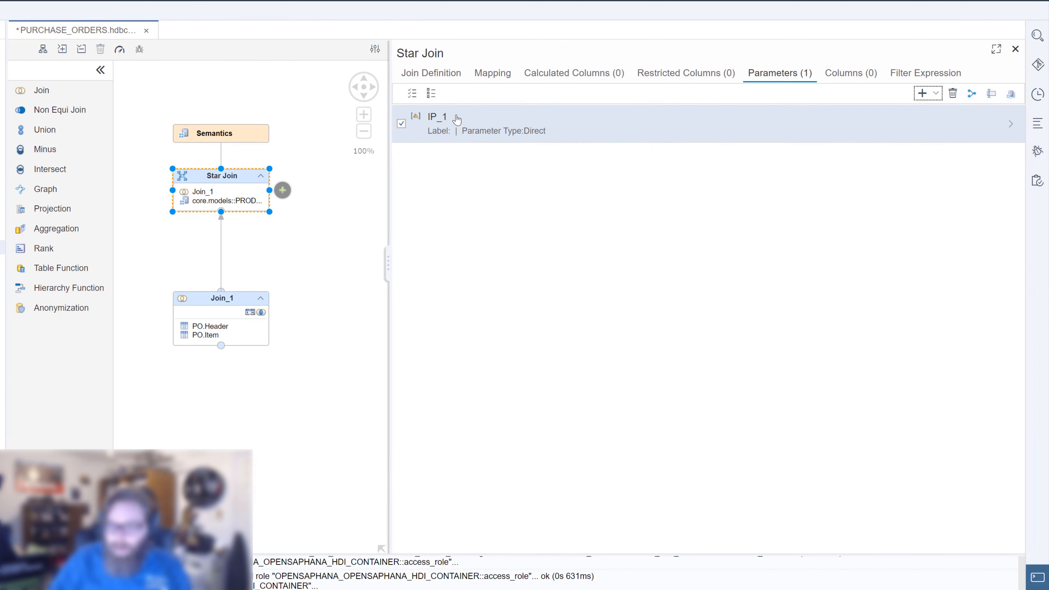
{"action": "left_click", "coordinate": [457, 123]}
{"action": "left_click", "coordinate": [627, 161]}
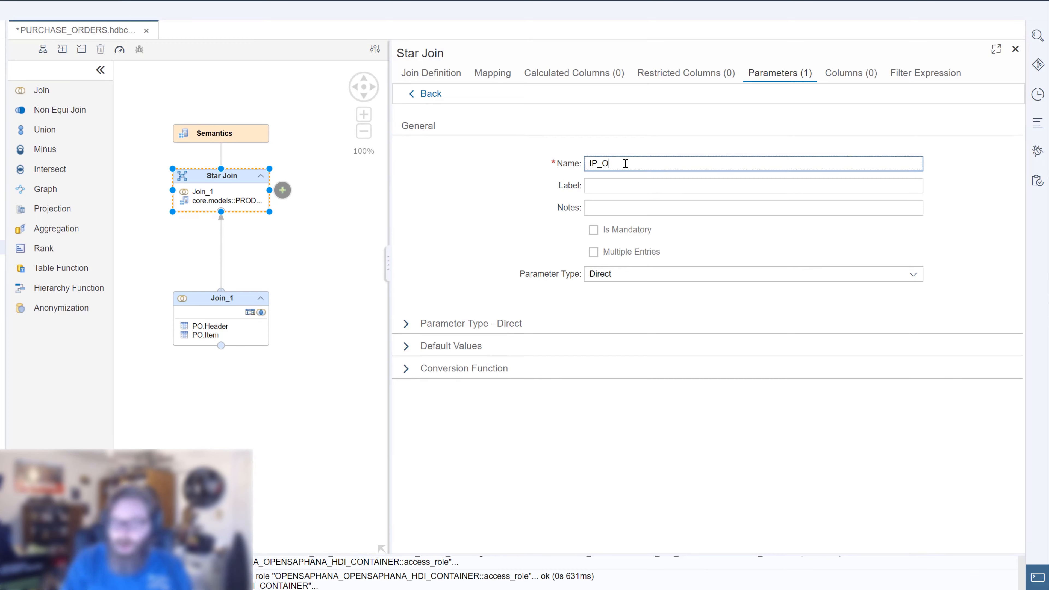
{"action": "type", "text": "O_TAR"}
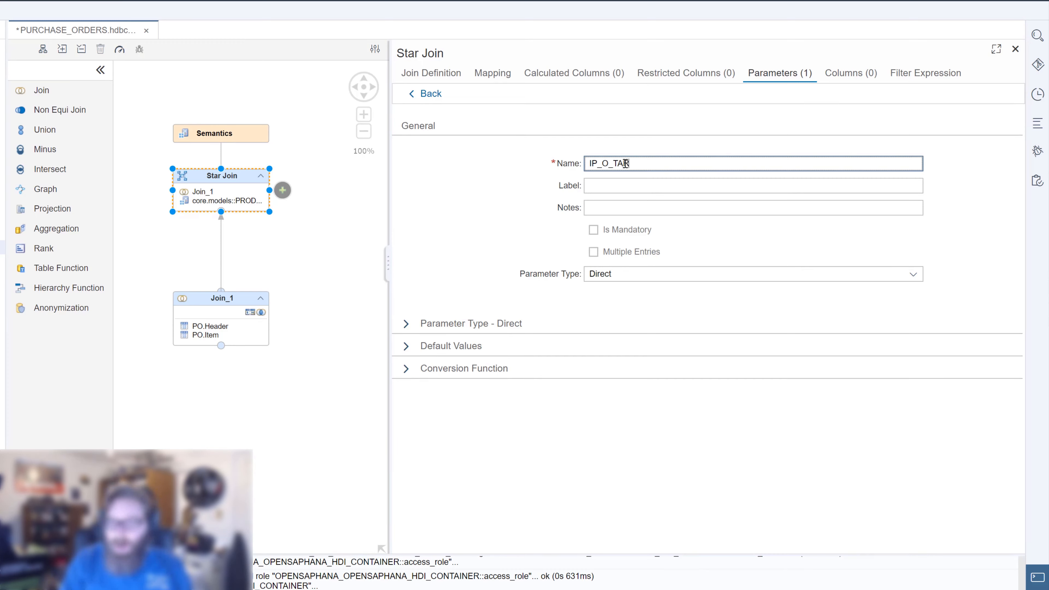
{"action": "type", "text": "GET_CURRENCY"}
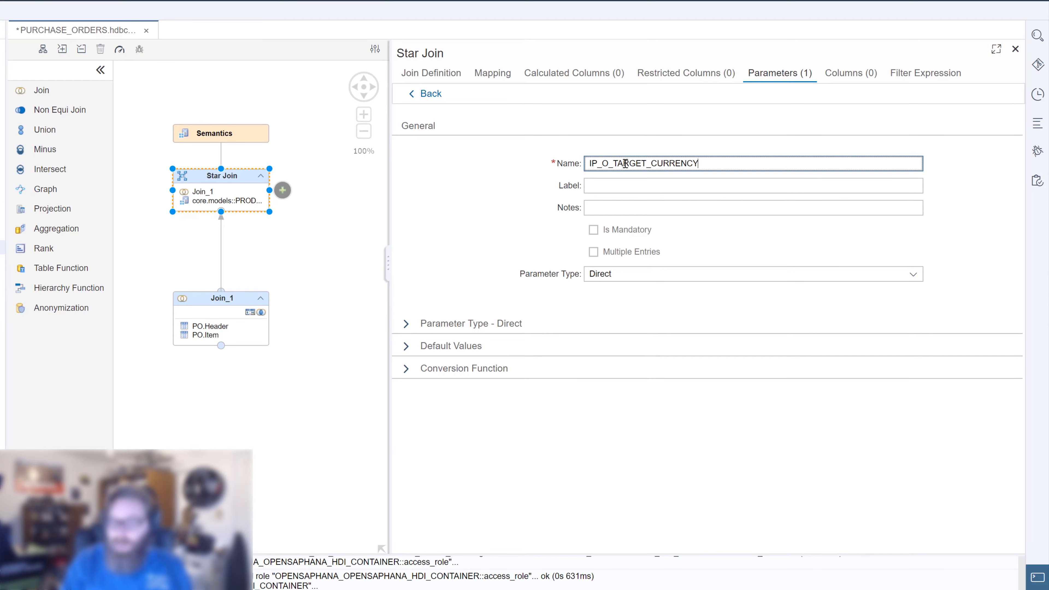
Step: Label the input parameter "Target Currency for Currency Conversion" and make it mandatory
{"action": "key", "text": "Tab"}
{"action": "type", "text": "Tar"}
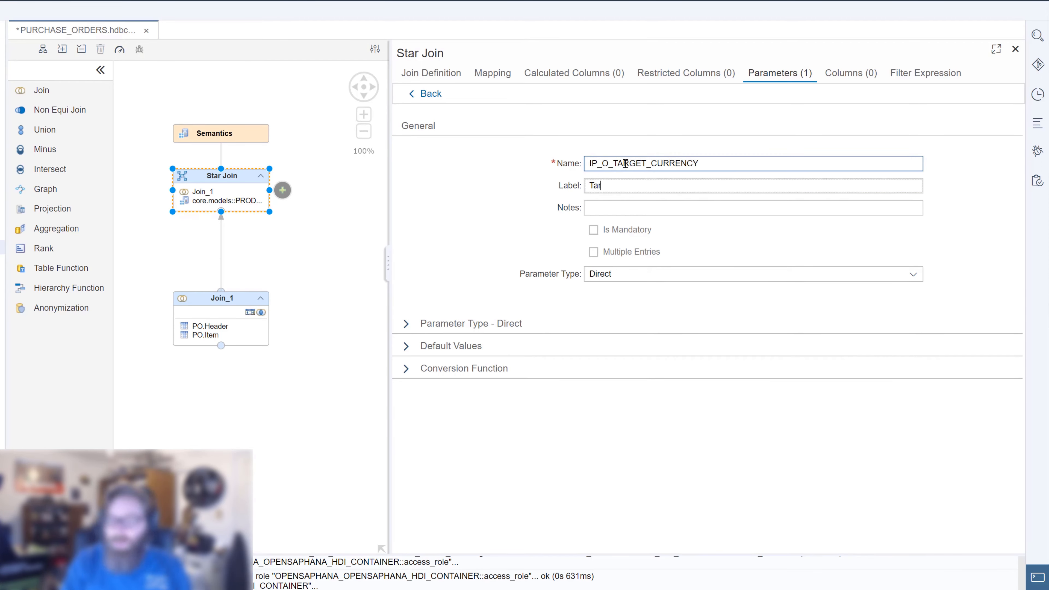
{"action": "type", "text": "get Currency for Currency Conversion"}
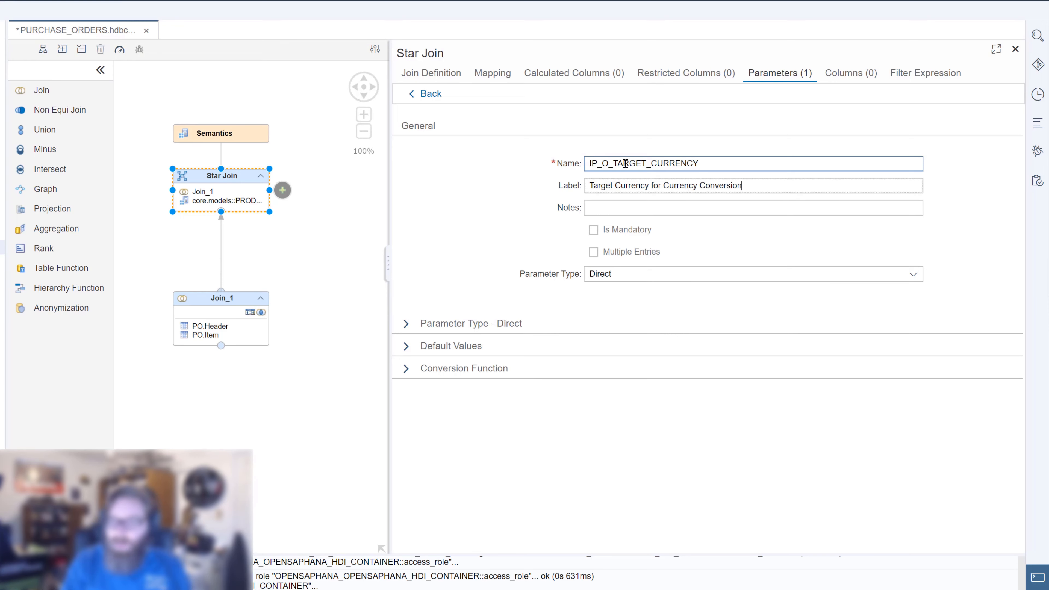
{"action": "key", "text": "Tab"}
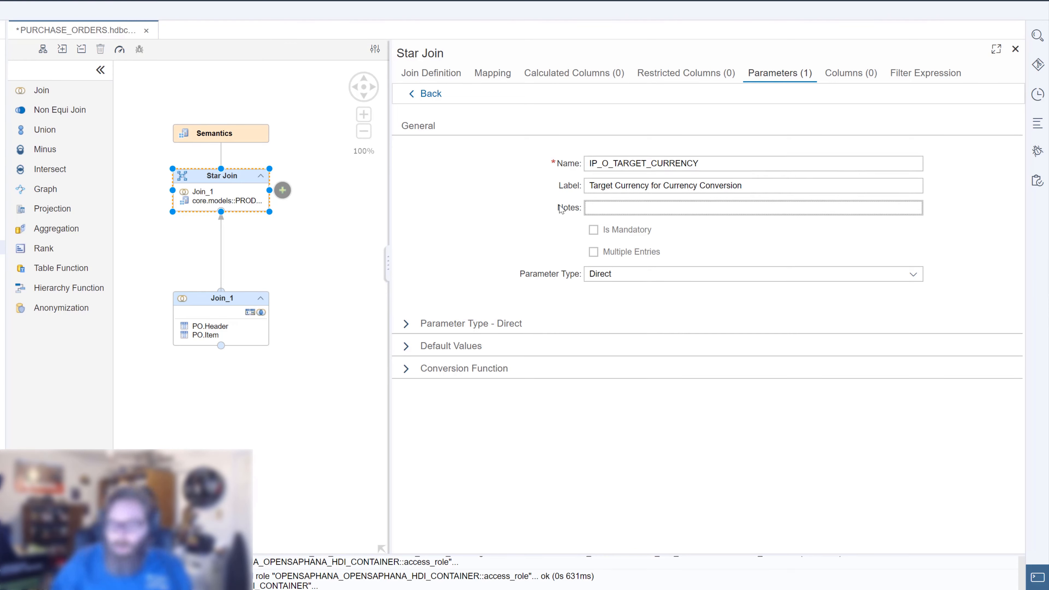
{"action": "left_click", "coordinate": [603, 230]}
{"action": "left_click", "coordinate": [653, 202]}
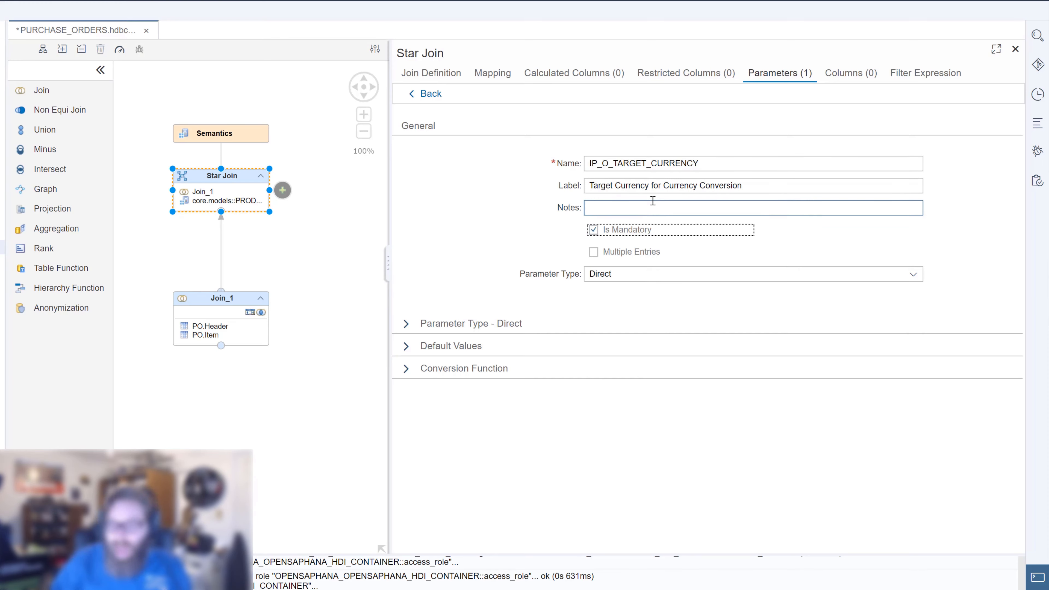
{"action": "left_click", "coordinate": [590, 272]}
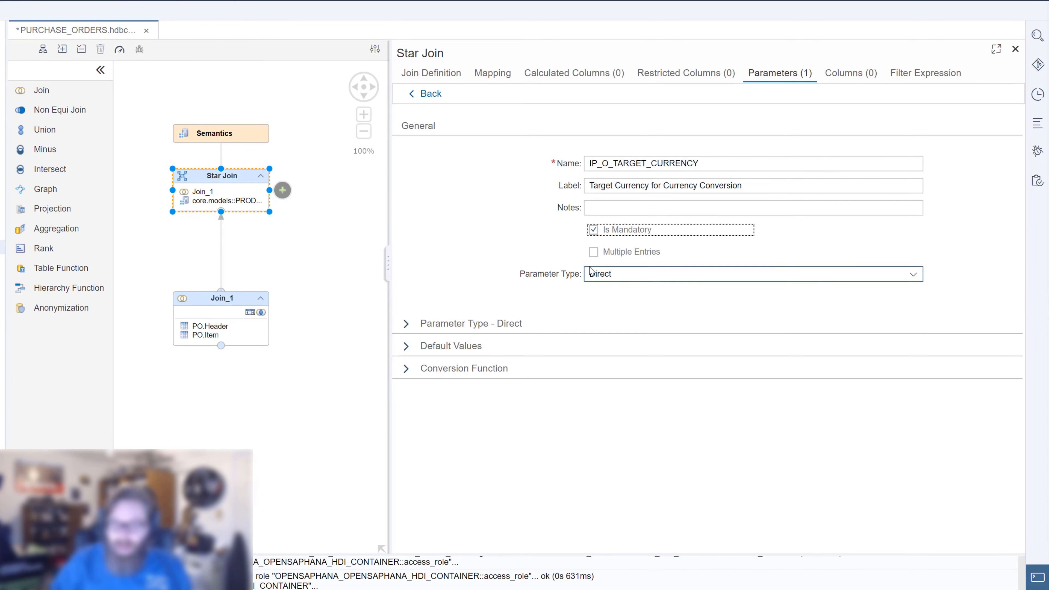
Step: Set the target currency parameter's semantic type to Currency and its data type to NVARCHAR with length 3
{"action": "left_click", "coordinate": [407, 325]}
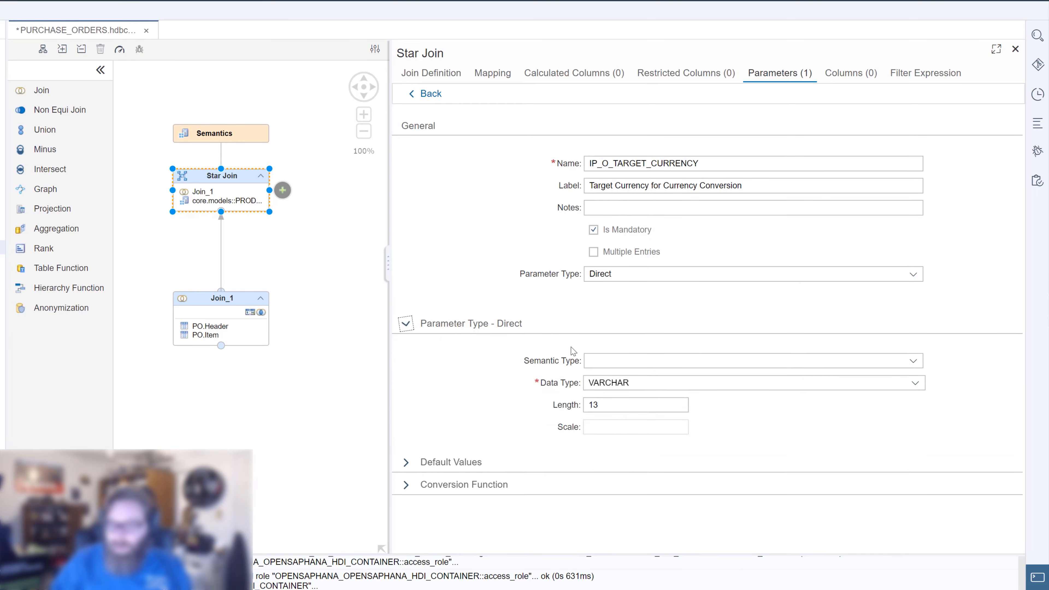
{"action": "left_click", "coordinate": [596, 362]}
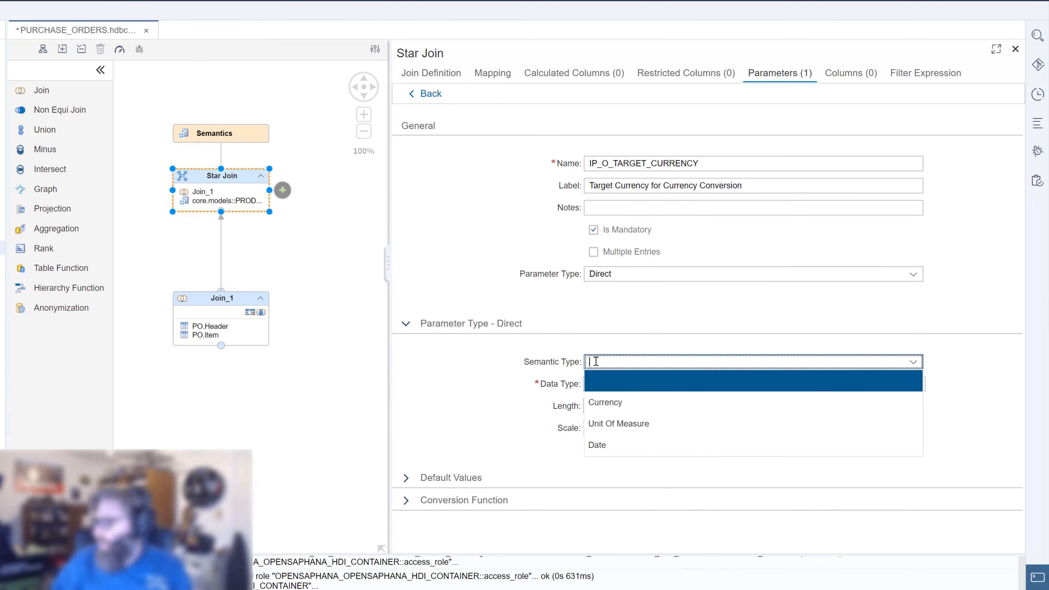
{"action": "left_click", "coordinate": [622, 403]}
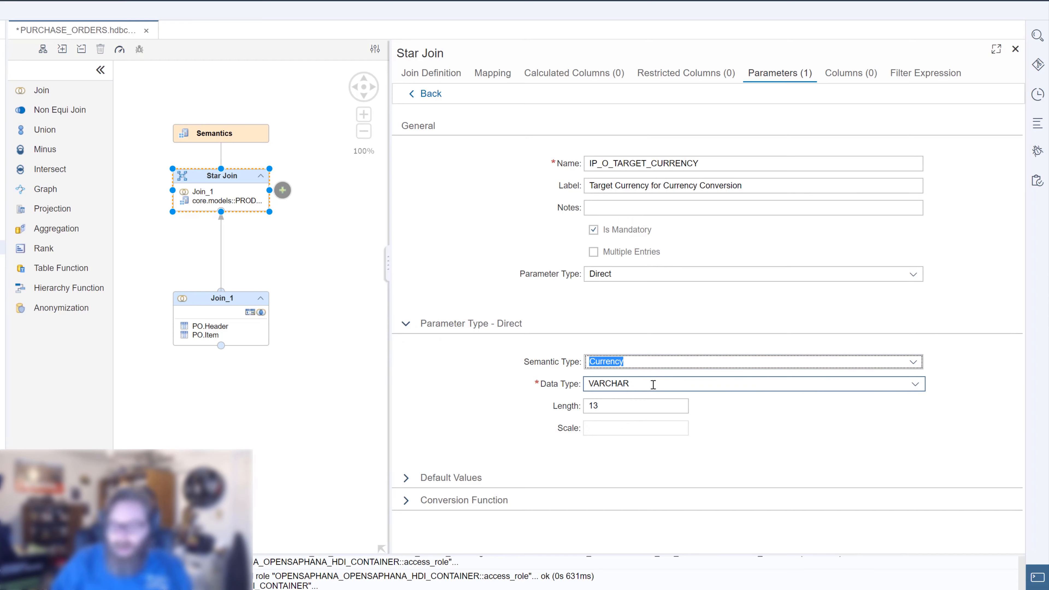
{"action": "left_click", "coordinate": [654, 384]}
{"action": "left_click", "coordinate": [916, 384]}
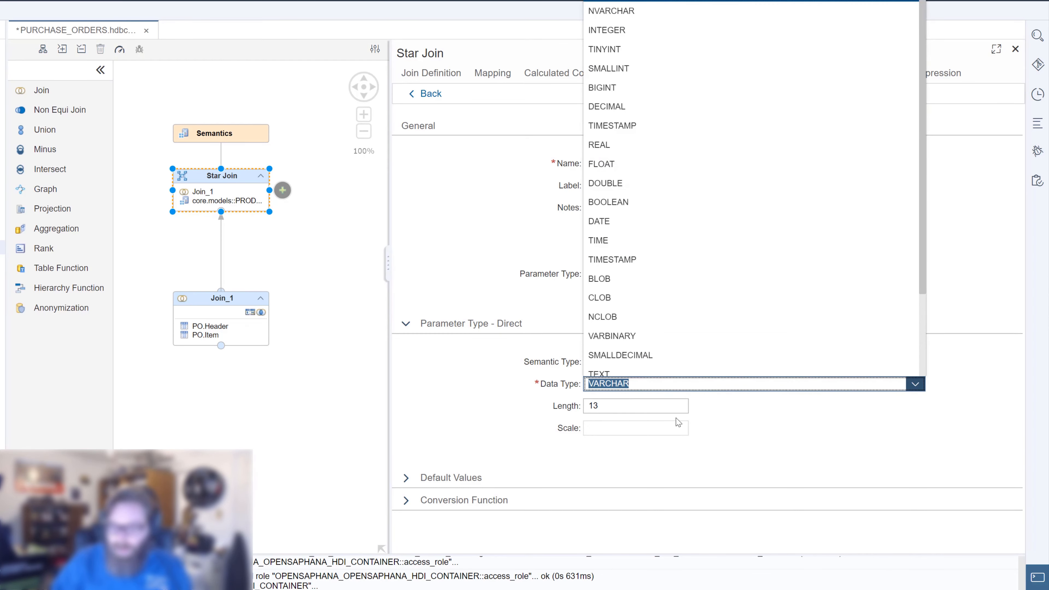
{"action": "left_click", "coordinate": [608, 11]}
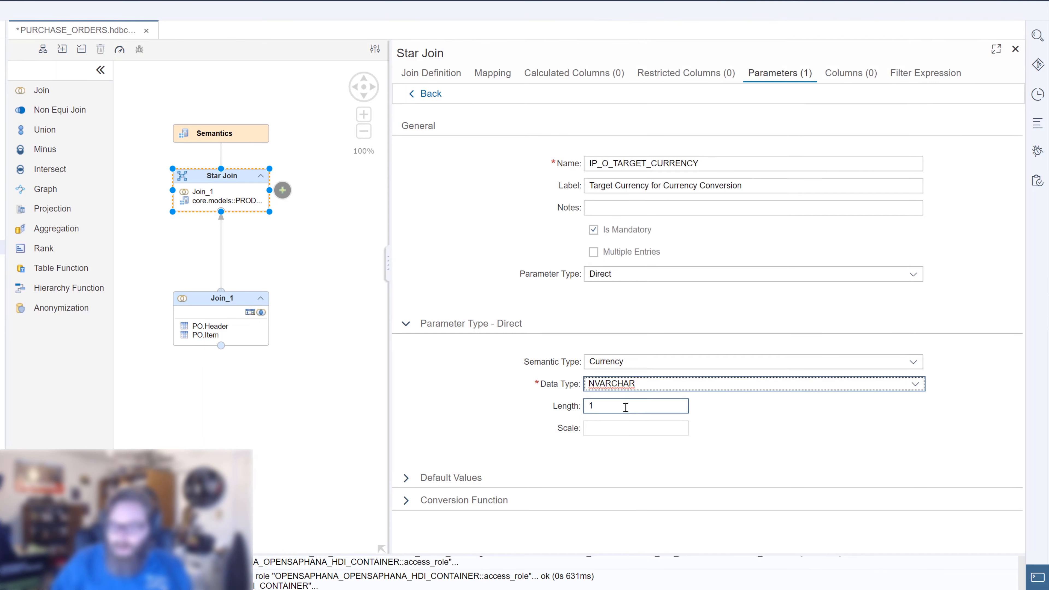
{"action": "double_click", "coordinate": [590, 405]}
{"action": "type", "text": "3"}
{"action": "left_click", "coordinate": [723, 419]}
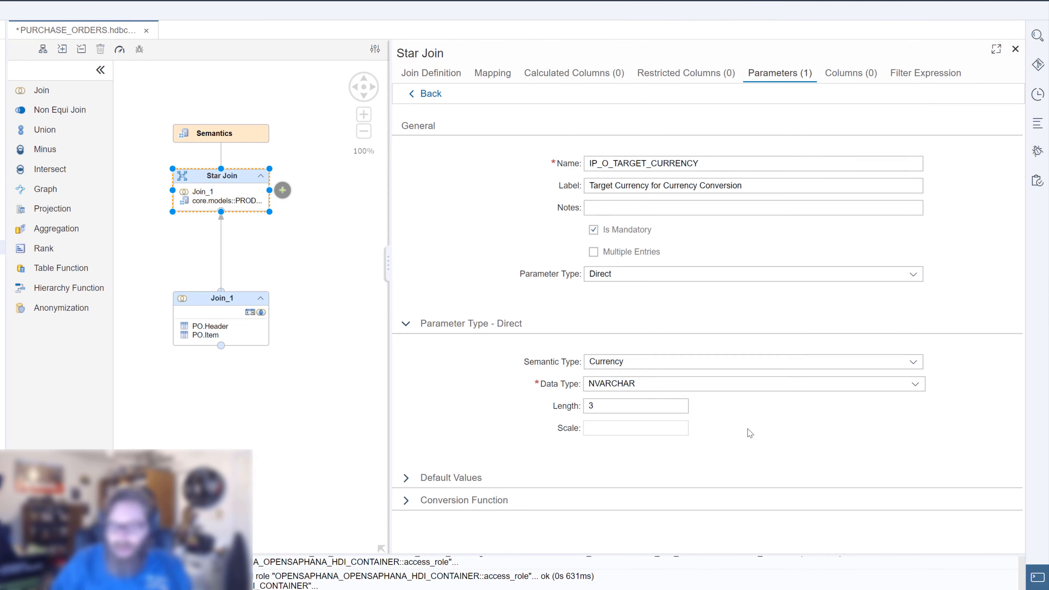
Step: Add a constant default value of USD to the target currency parameter and save the view
{"action": "left_click", "coordinate": [404, 480]}
{"action": "scroll", "coordinate": [661, 428], "scroll_direction": "down", "scroll_amount": 2}
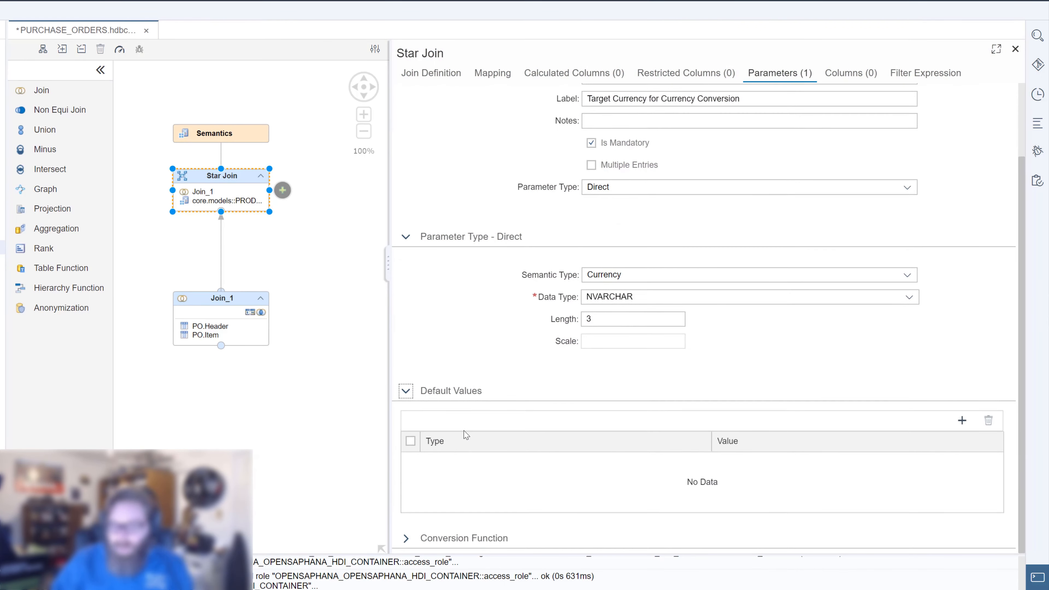
{"action": "left_click", "coordinate": [961, 421]}
{"action": "left_click", "coordinate": [694, 462]}
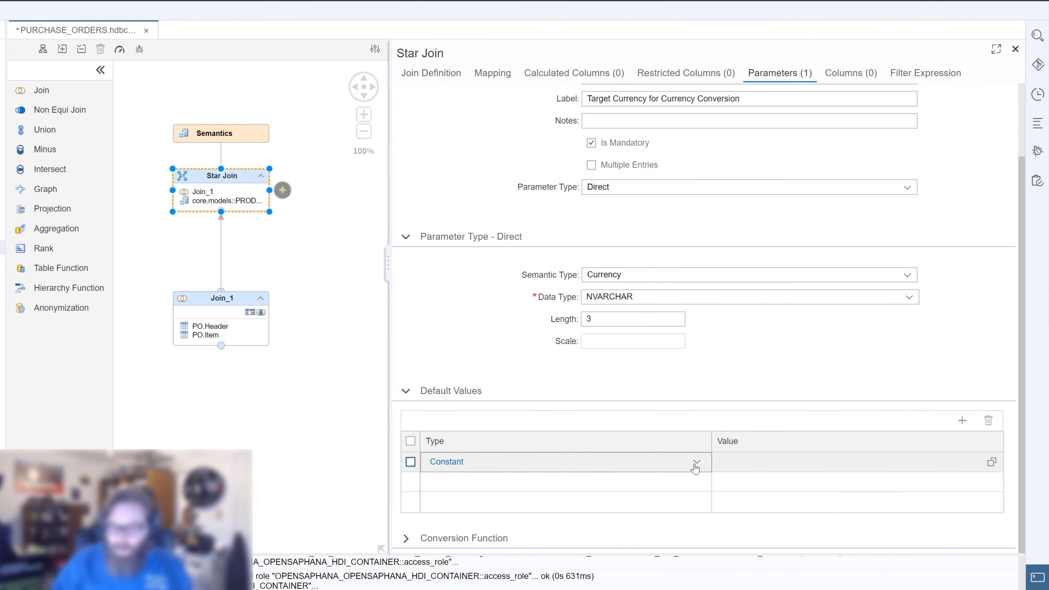
{"action": "left_click", "coordinate": [601, 487]}
{"action": "left_click", "coordinate": [792, 463]}
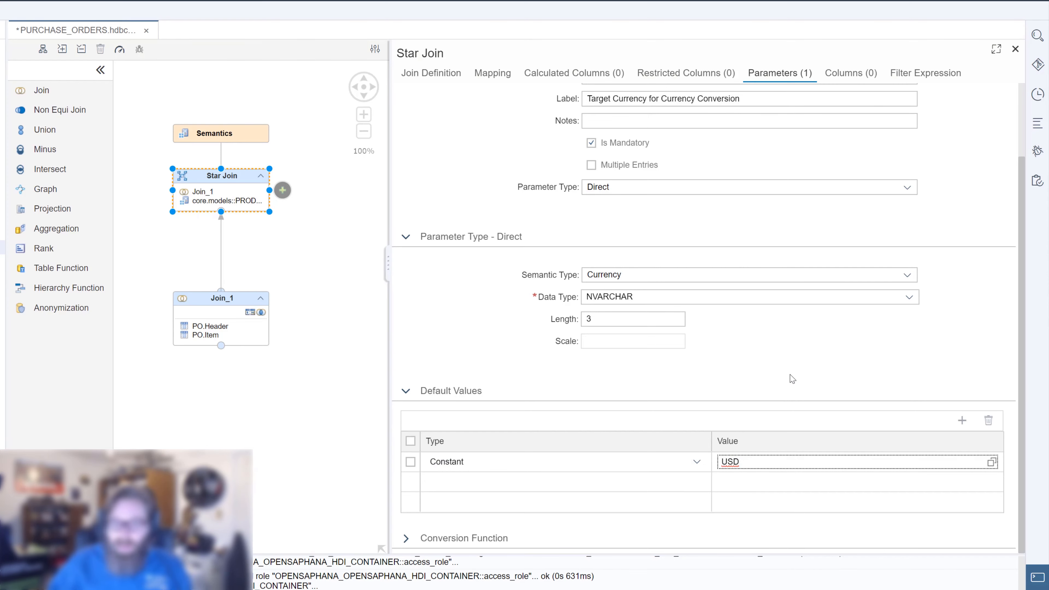
{"action": "key", "text": "ctrl+s"}
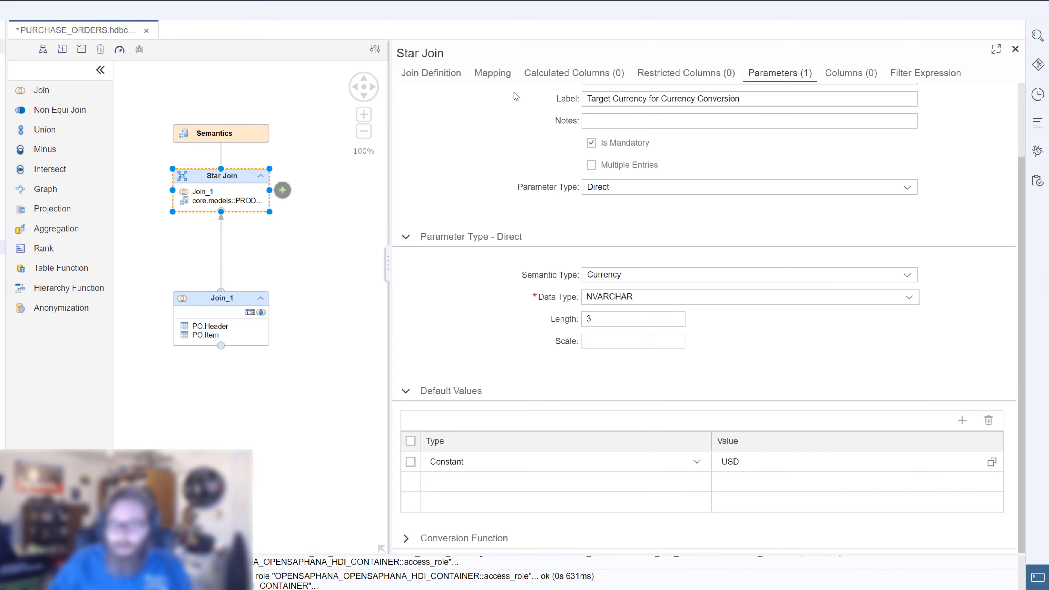
Step: Resize the Star Join details area and return from the parameter's settings to the parameter list
{"action": "left_click", "coordinate": [1015, 49]}
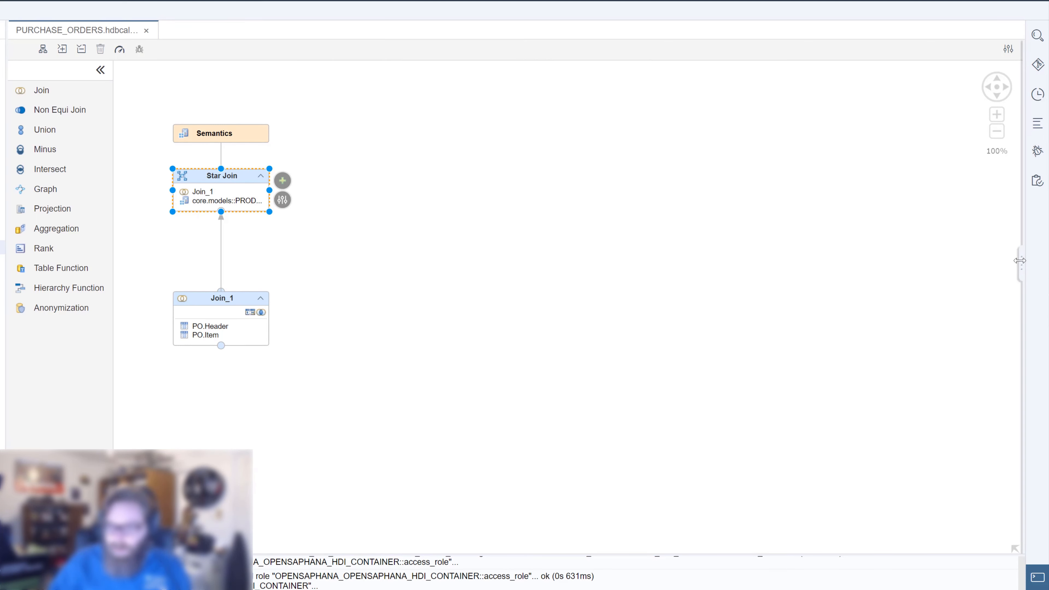
{"action": "left_click_drag", "start_coordinate": [1020, 260], "coordinate": [380, 216]}
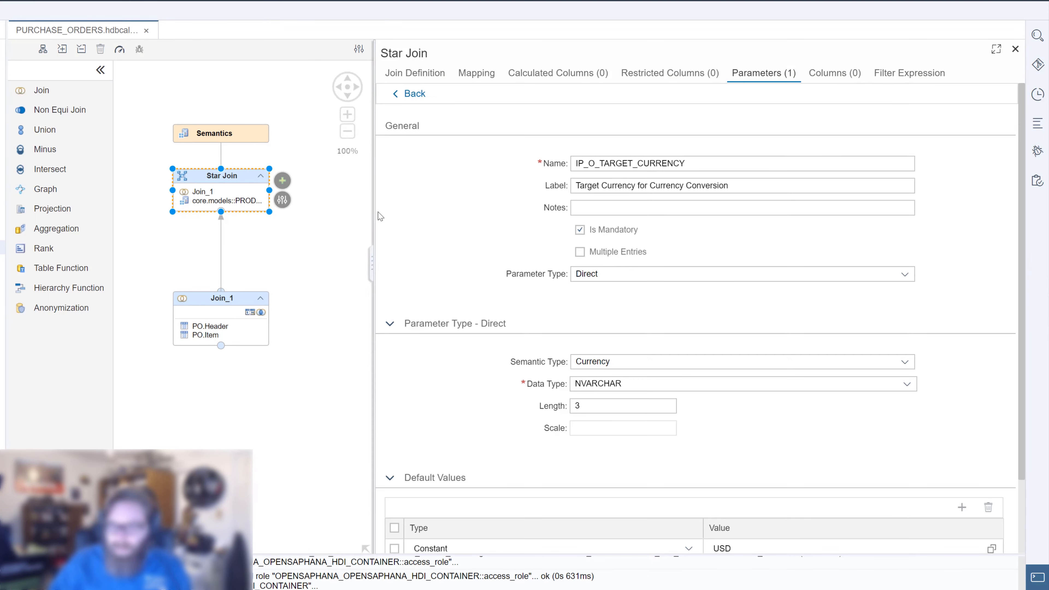
{"action": "left_click", "coordinate": [421, 95]}
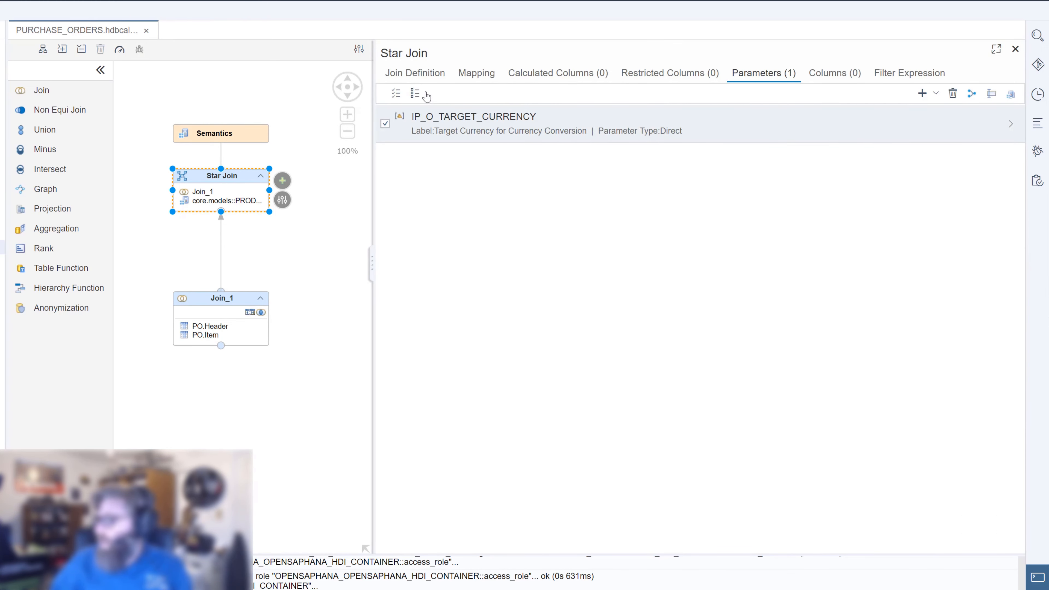
Step: Map all Join_1 columns, from PURCHASEORDERID through GROSSAMOUNT, to the Star Join's output
{"action": "left_click", "coordinate": [484, 71]}
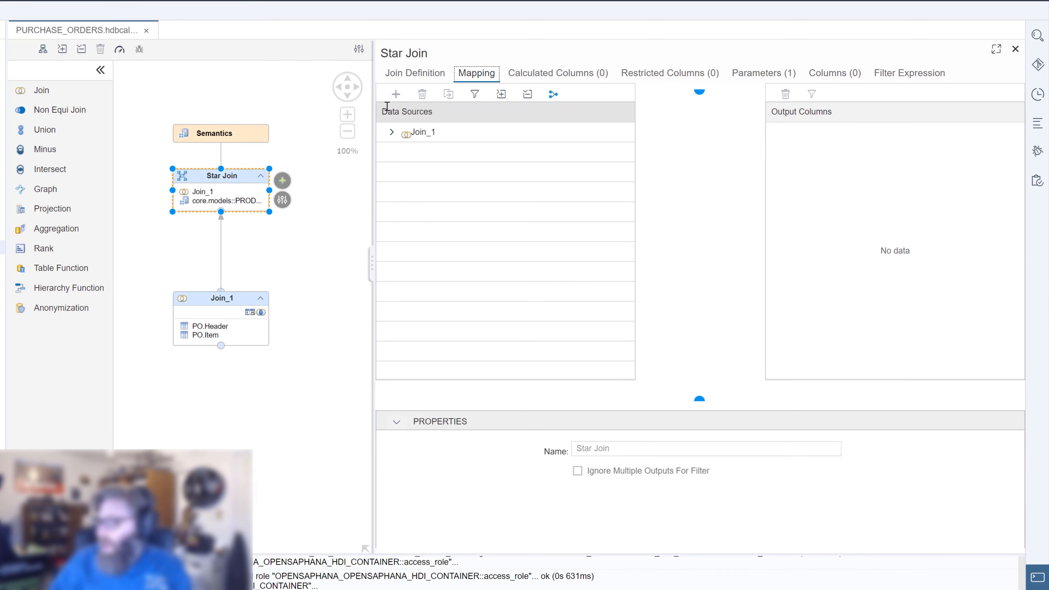
{"action": "left_click", "coordinate": [391, 132]}
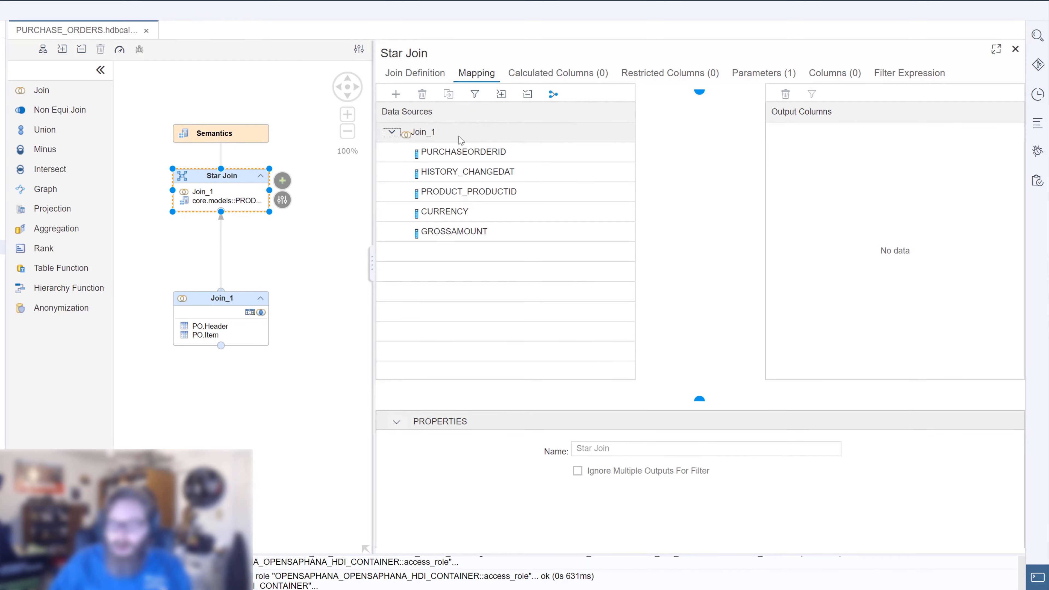
{"action": "left_click", "coordinate": [529, 154]}
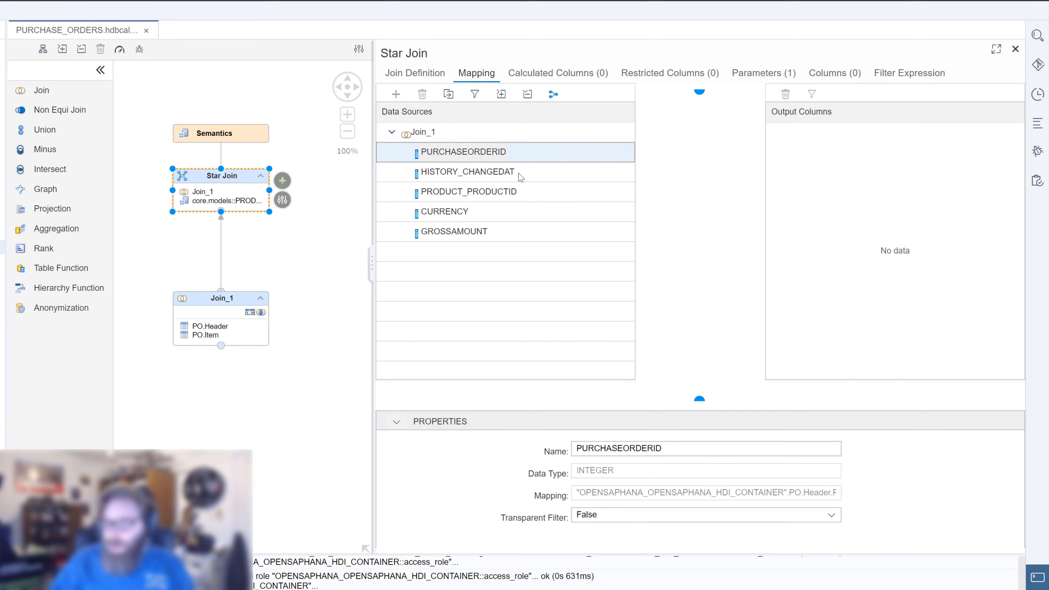
{"action": "left_click", "coordinate": [522, 232], "text": "shift"}
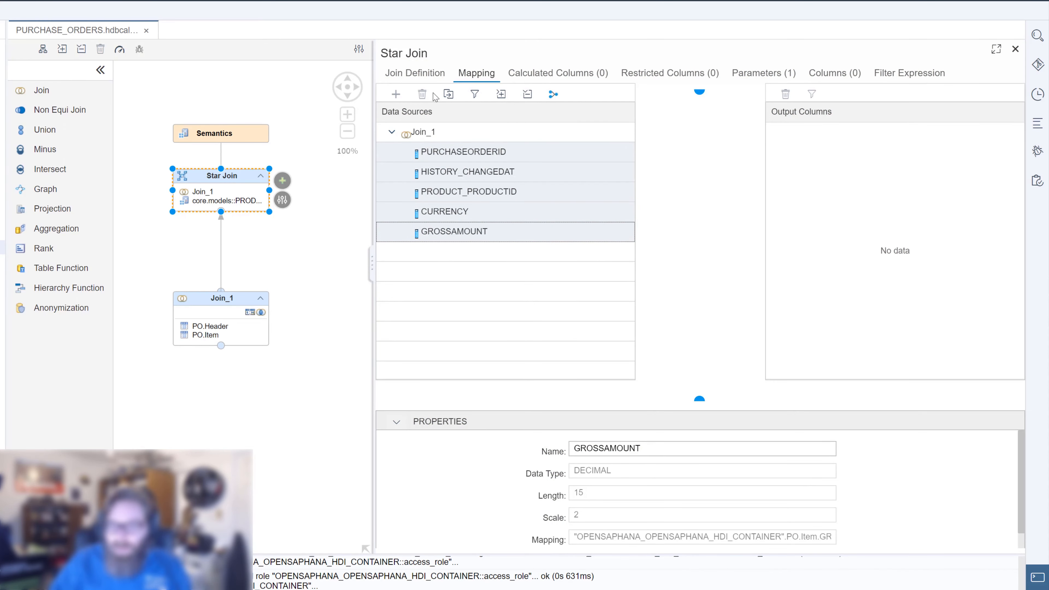
{"action": "left_click", "coordinate": [446, 97]}
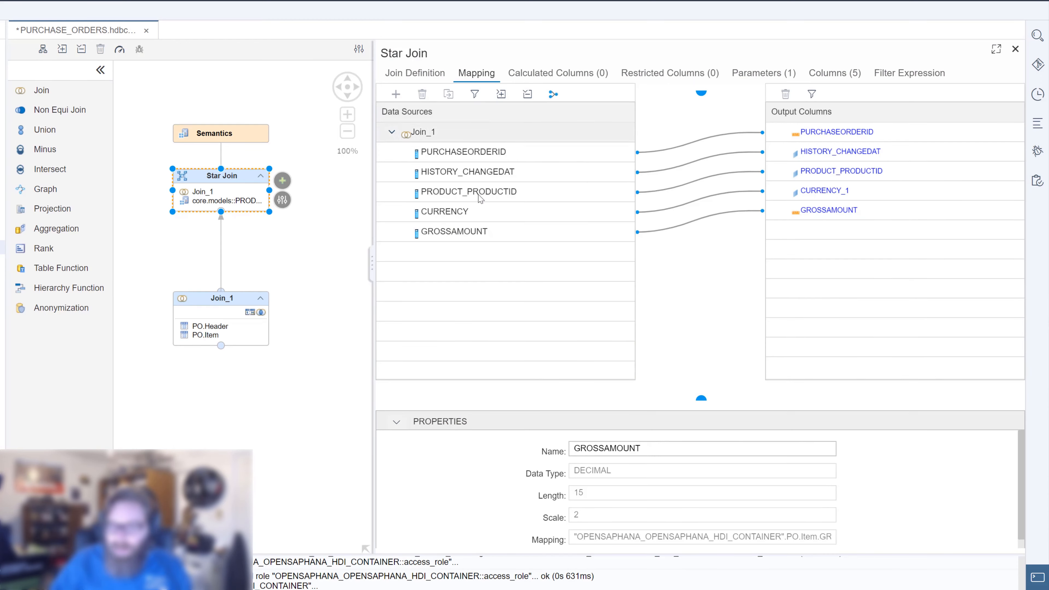
Step: Map GROSSAMOUNT to the Star Join output a second time and name the duplicate column OriginalGrossAmount
{"action": "left_click", "coordinate": [504, 233]}
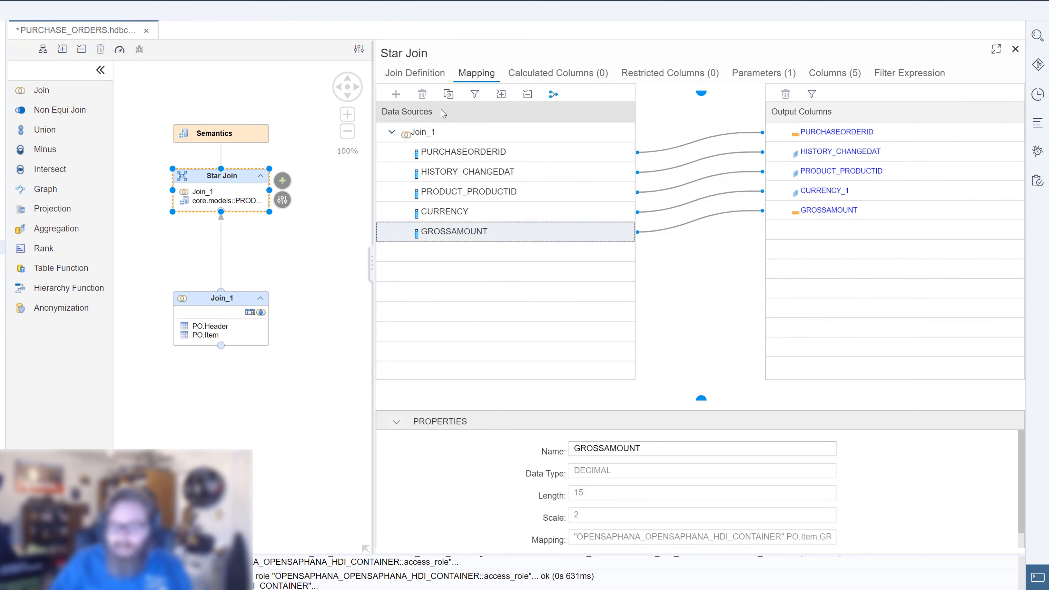
{"action": "left_click", "coordinate": [448, 94]}
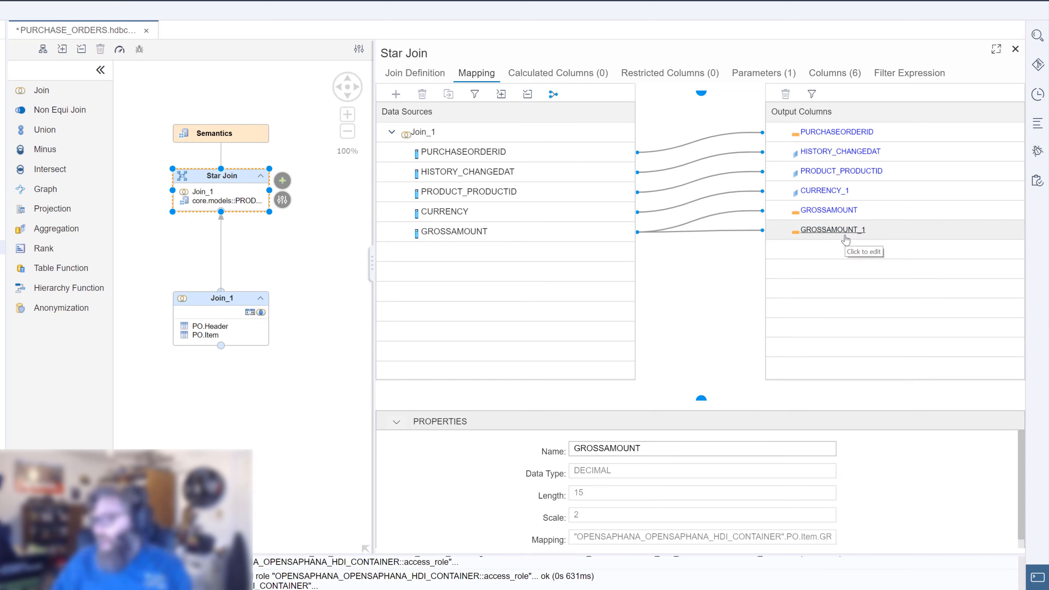
{"action": "left_click", "coordinate": [846, 238]}
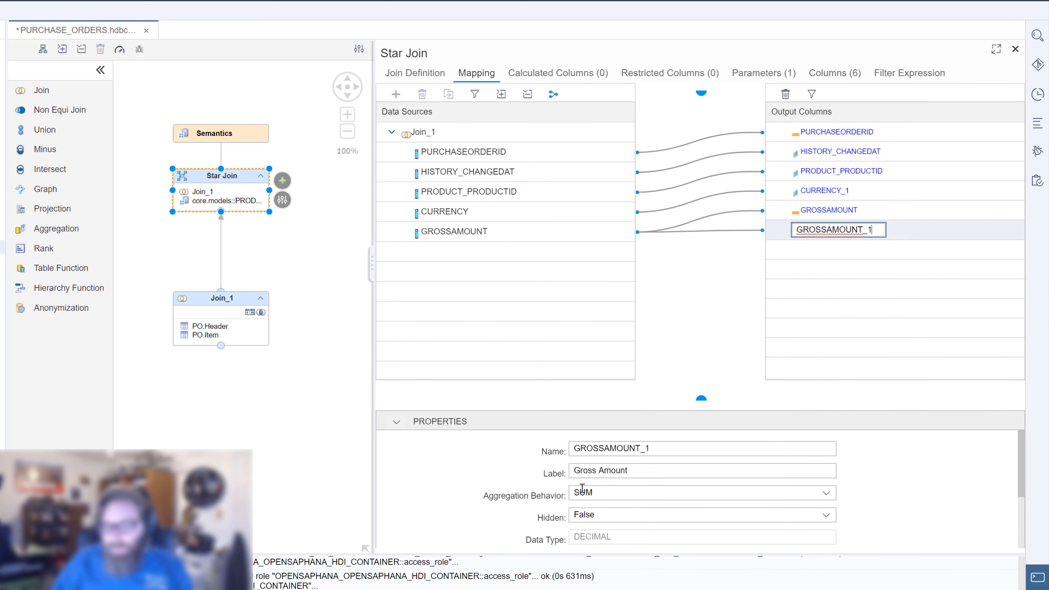
{"action": "double_click", "coordinate": [658, 449]}
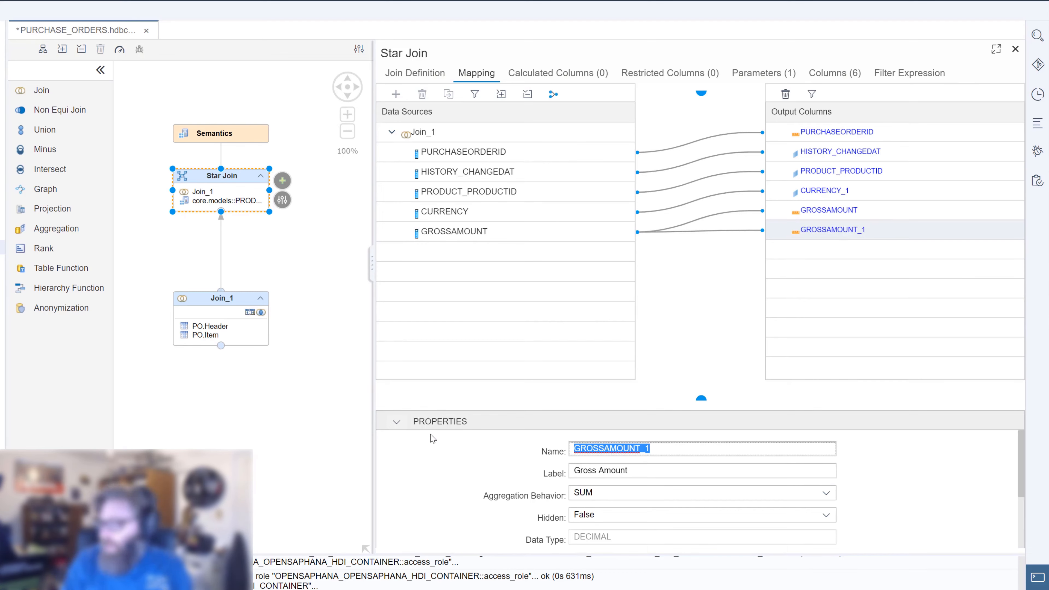
{"action": "type", "text": "Original"}
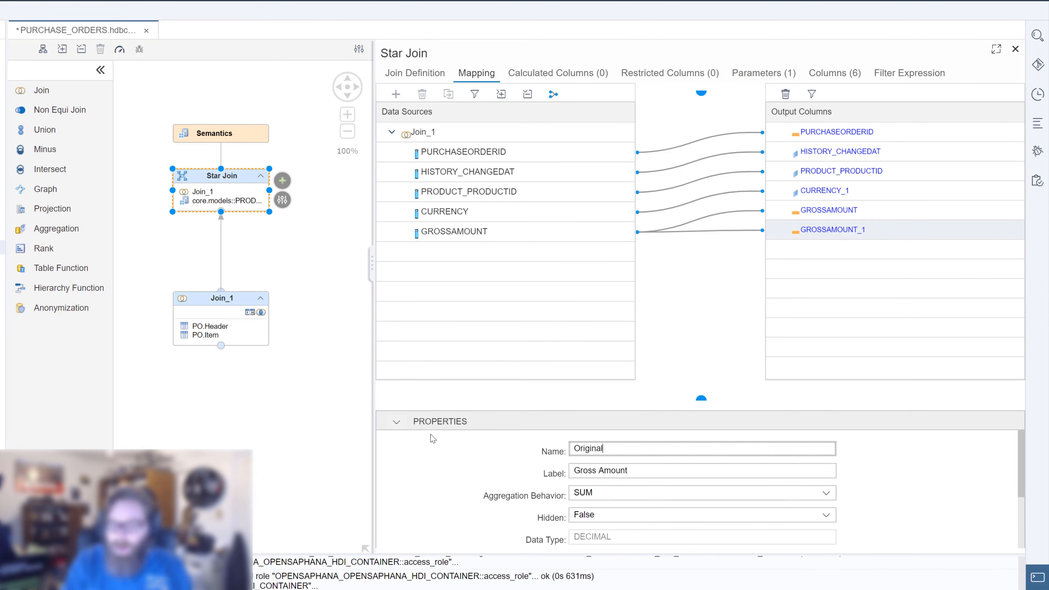
{"action": "type", "text": "GrossAmou"}
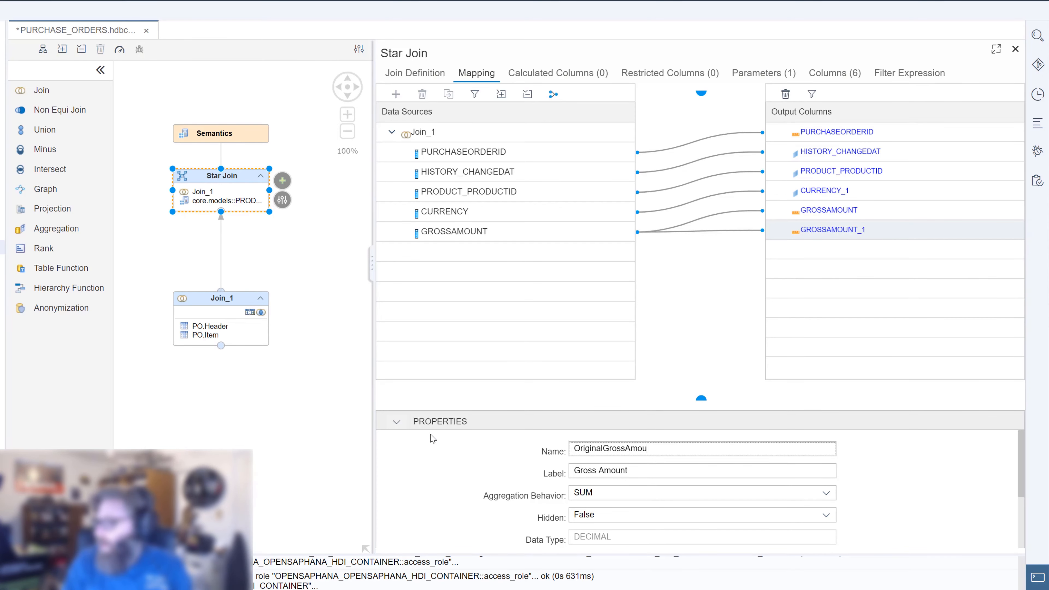
{"action": "type", "text": "nt"}
{"action": "key", "text": "Return"}
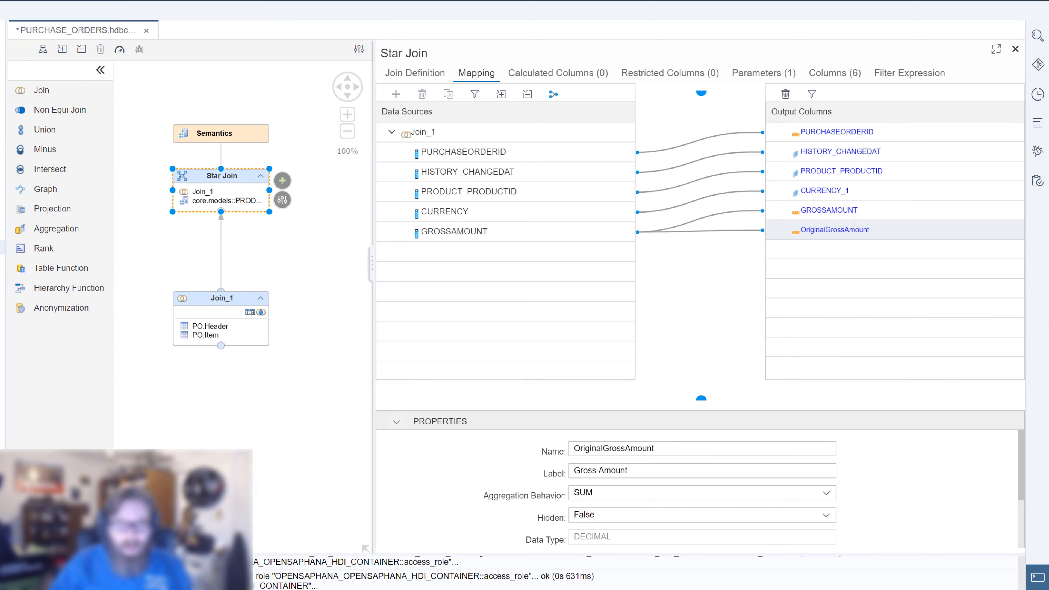
{"action": "key", "text": "ctrl+s"}
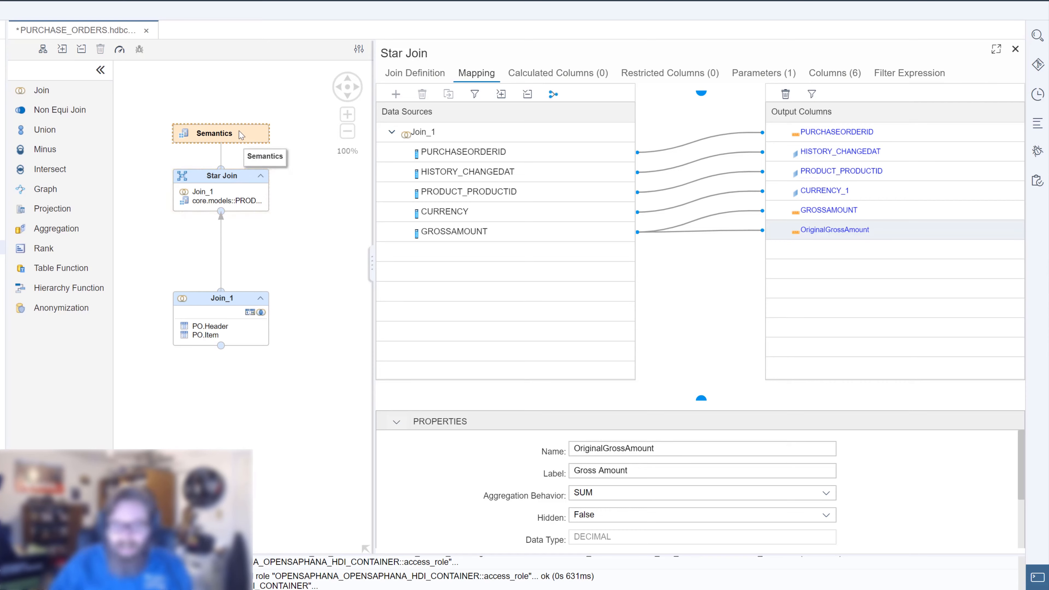
Step: In the view's semantics, change the Purchase Order ID column's type to Attribute and save the view
{"action": "left_click", "coordinate": [258, 127]}
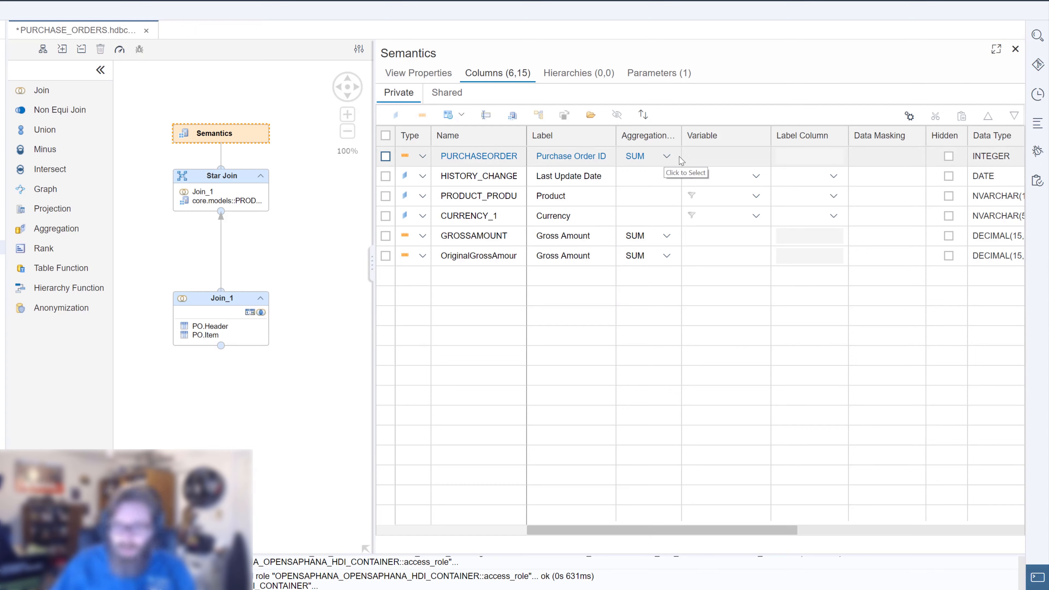
{"action": "left_click", "coordinate": [667, 159]}
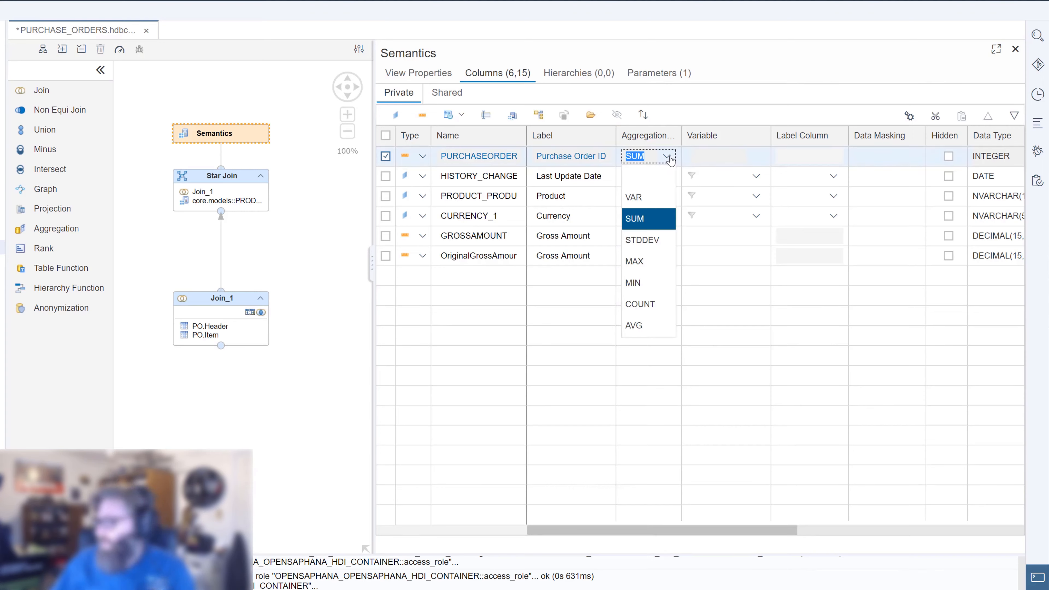
{"action": "left_click", "coordinate": [669, 159]}
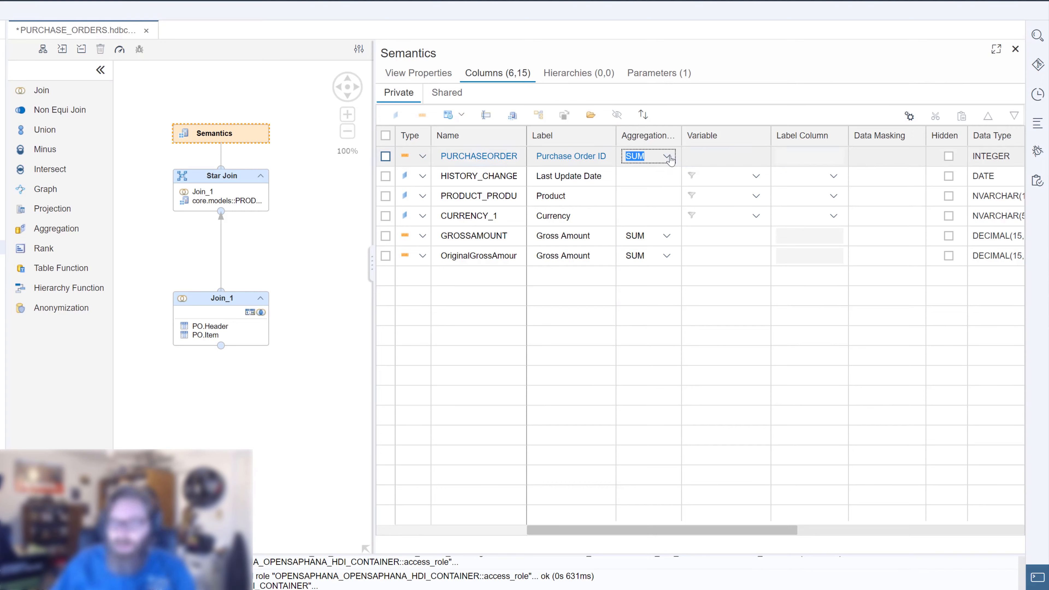
{"action": "left_click", "coordinate": [423, 157]}
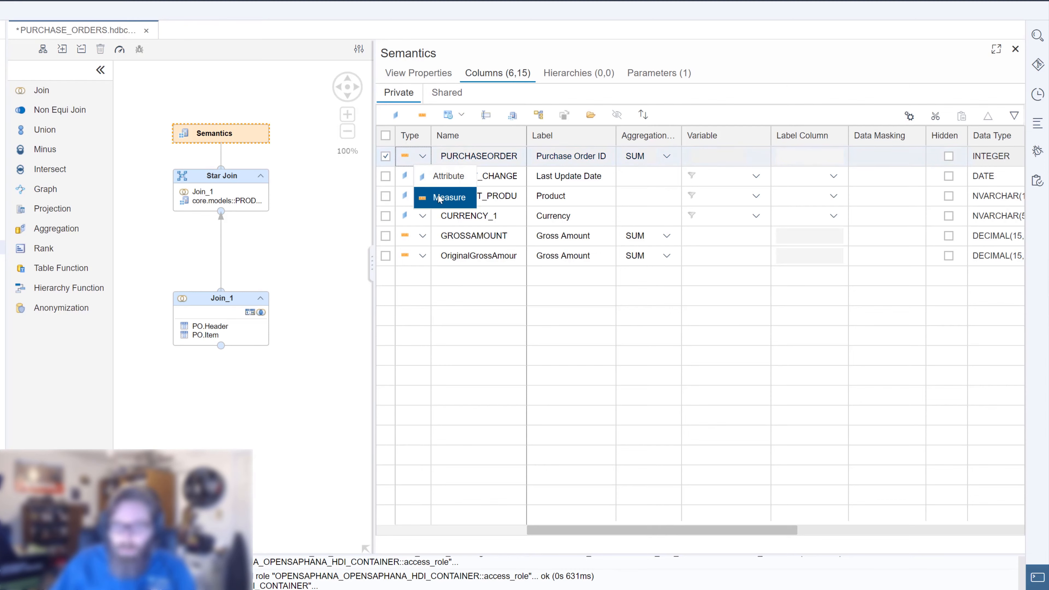
{"action": "left_click", "coordinate": [450, 177]}
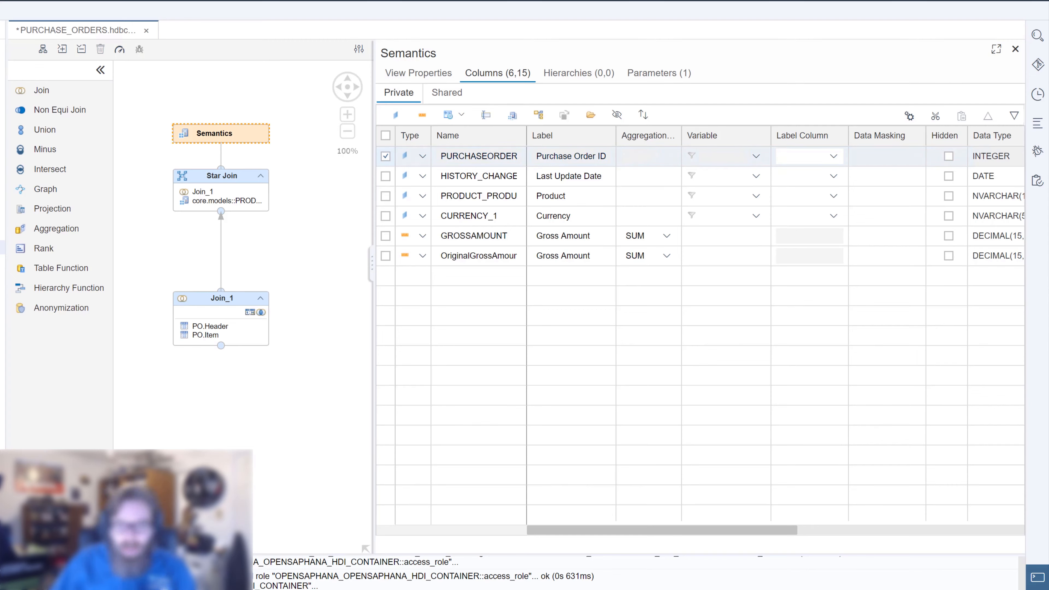
{"action": "key", "text": "ctrl+s"}
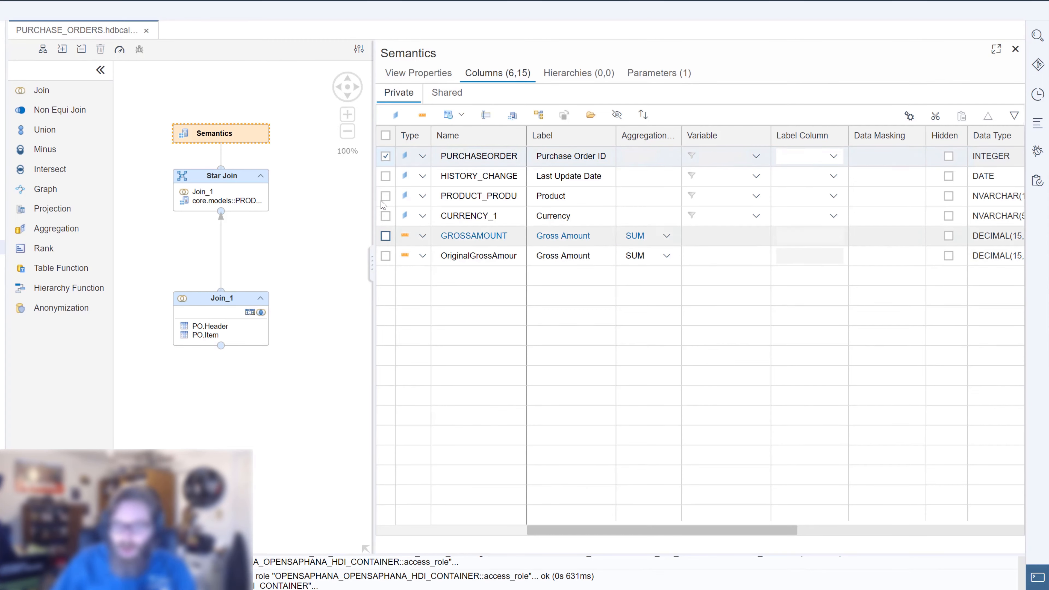
Step: Assign the semantic type Amount with Currency Code to the GROSSAMOUNT column
{"action": "left_click", "coordinate": [386, 235]}
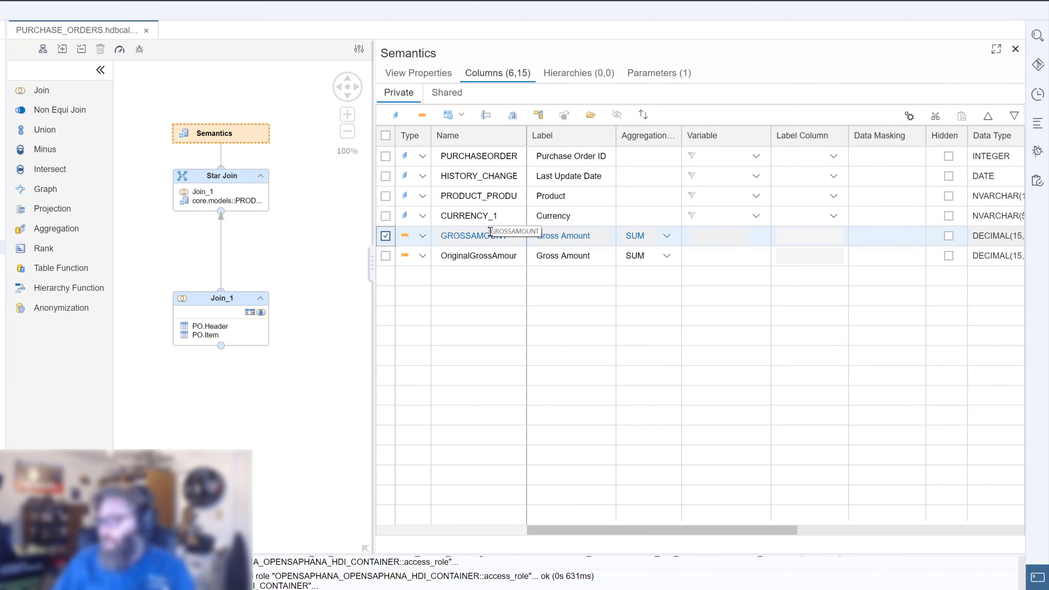
{"action": "left_click", "coordinate": [462, 119]}
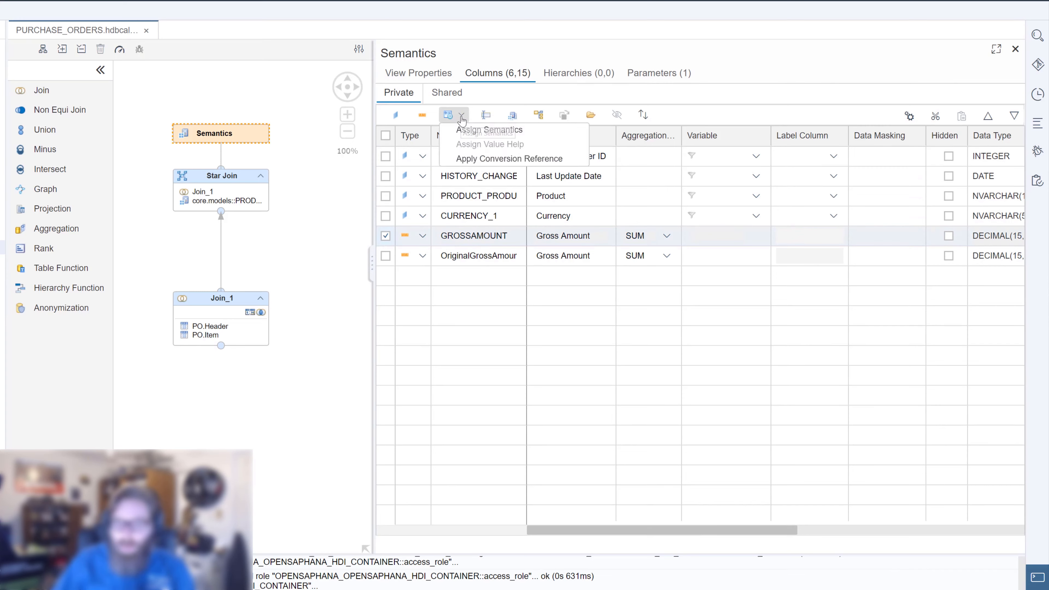
{"action": "left_click", "coordinate": [472, 130]}
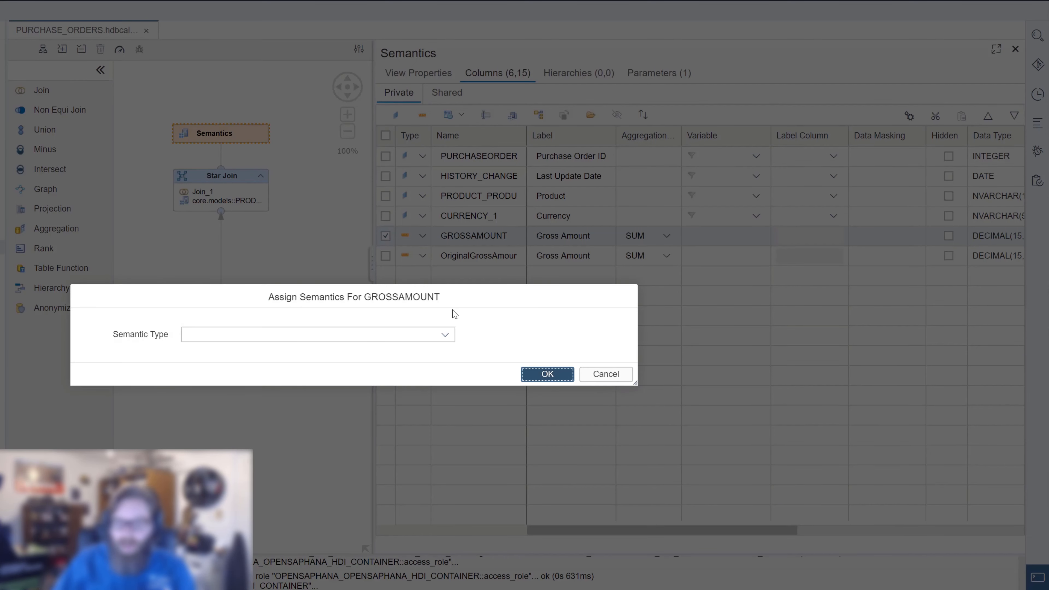
{"action": "left_click", "coordinate": [447, 334]}
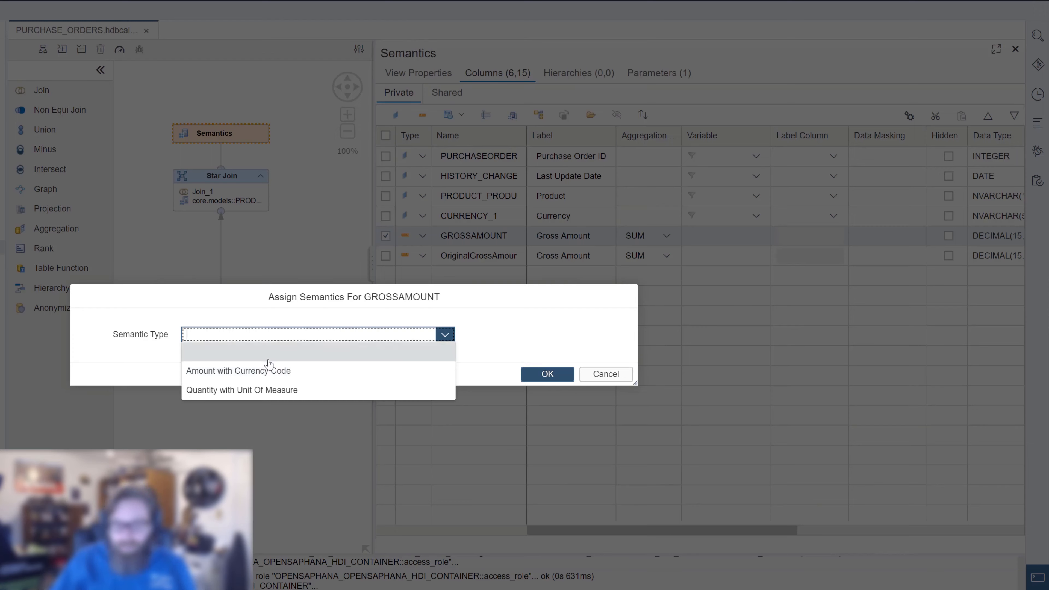
{"action": "left_click", "coordinate": [305, 371]}
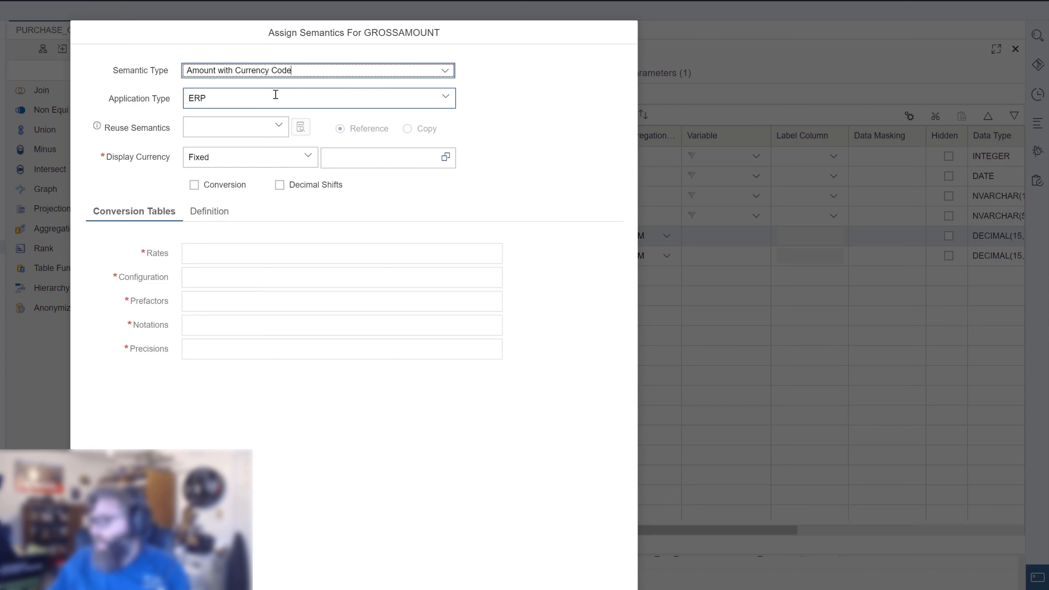
Step: Set GROSSAMOUNT's display currency to come from a column, and enable conversion and decimal shifts
{"action": "left_click", "coordinate": [306, 155]}
{"action": "left_click", "coordinate": [289, 199]}
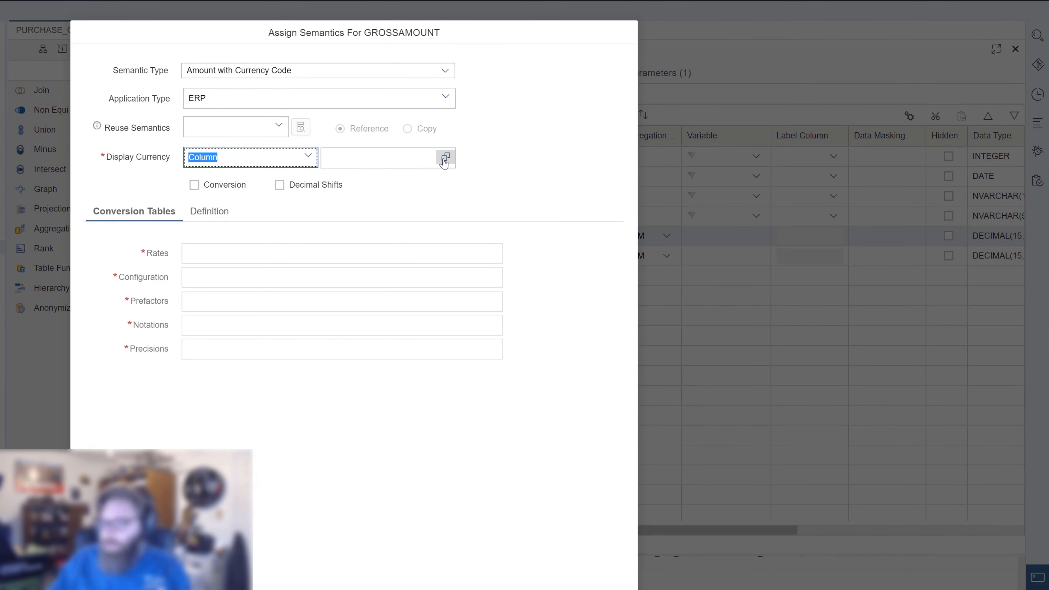
{"action": "left_click", "coordinate": [234, 184]}
{"action": "left_click", "coordinate": [302, 186]}
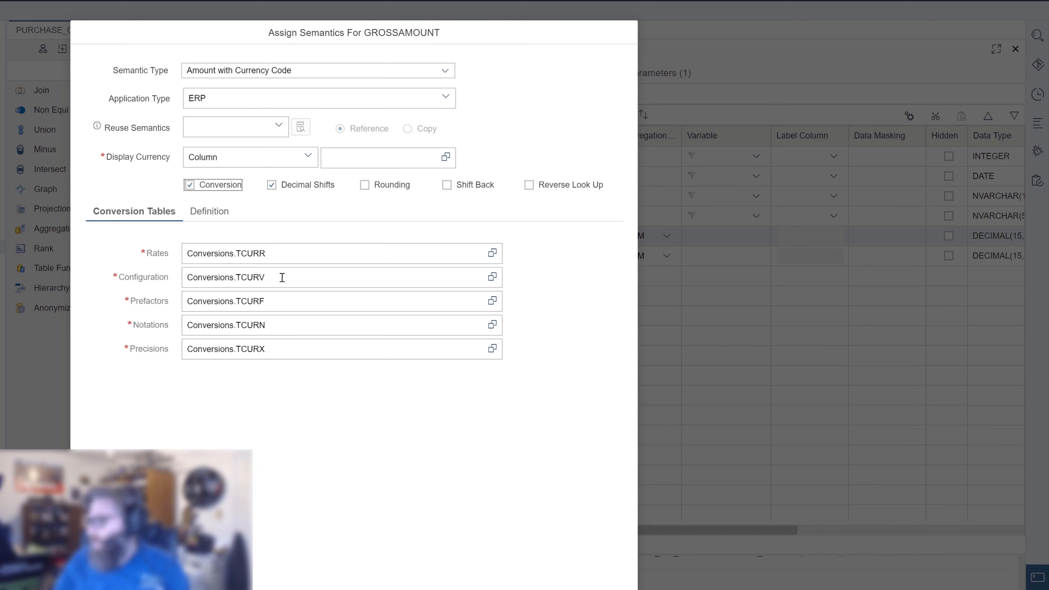
Step: In the conversion definition for GROSSAMOUNT, set the fixed client to 001
{"action": "left_click", "coordinate": [216, 217]}
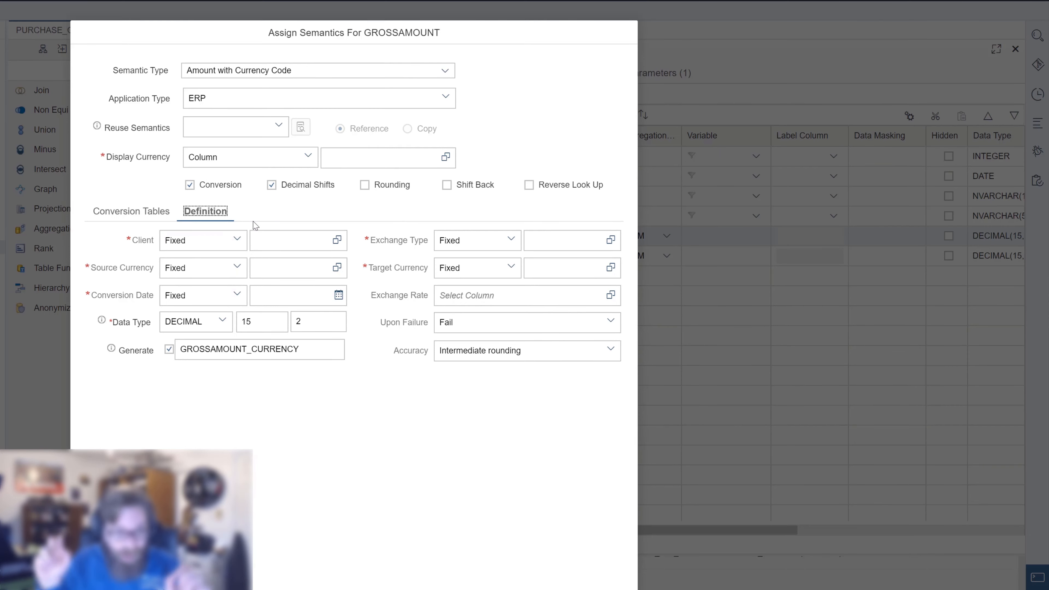
{"action": "left_click", "coordinate": [277, 238]}
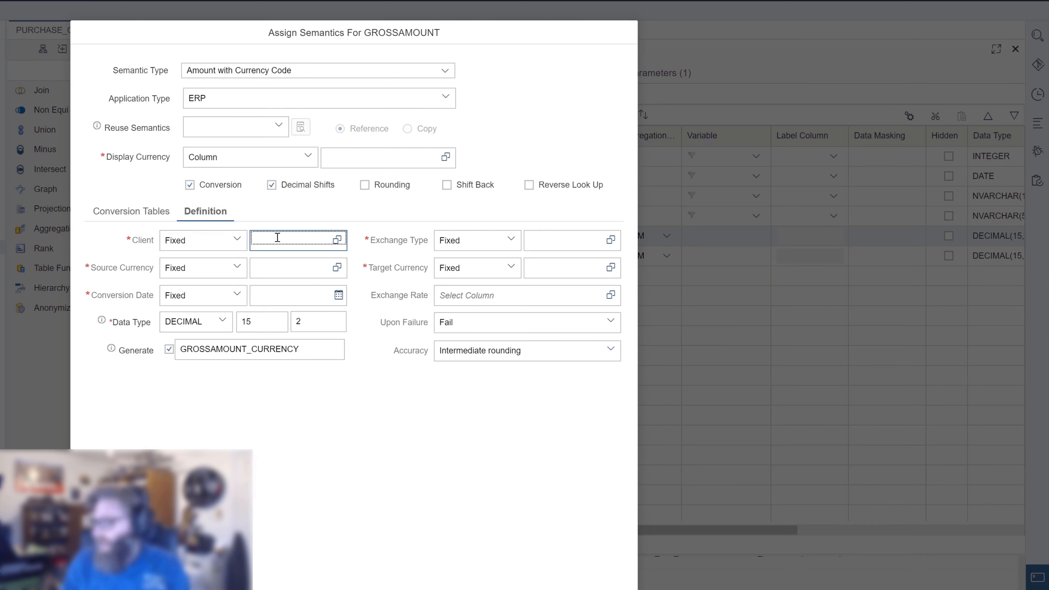
{"action": "type", "text": "001"}
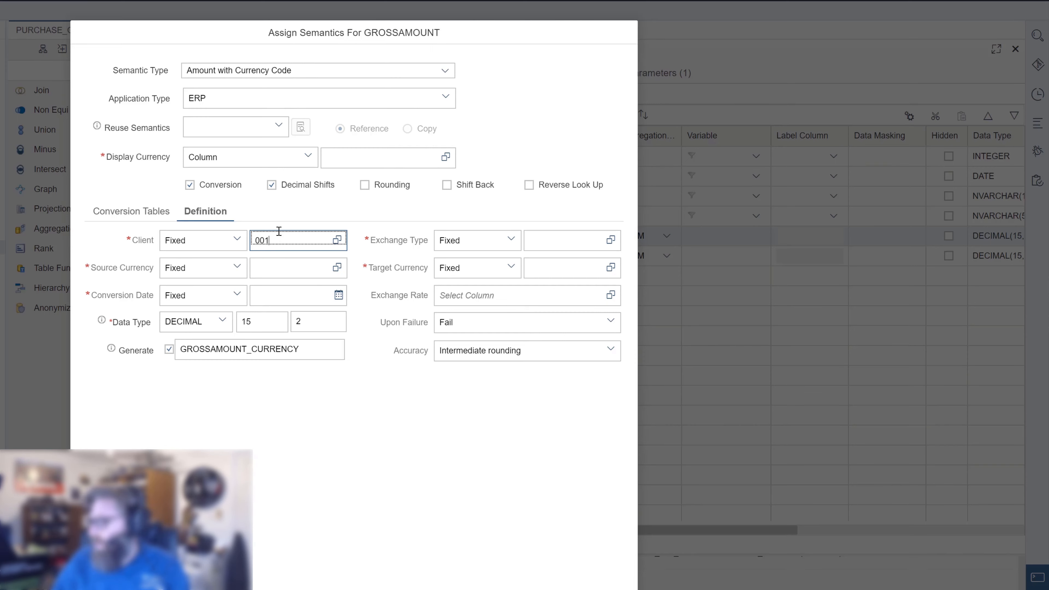
Step: Set the conversion's source currency to Column and choose the view's CURRENCY_1 column
{"action": "left_click", "coordinate": [234, 273]}
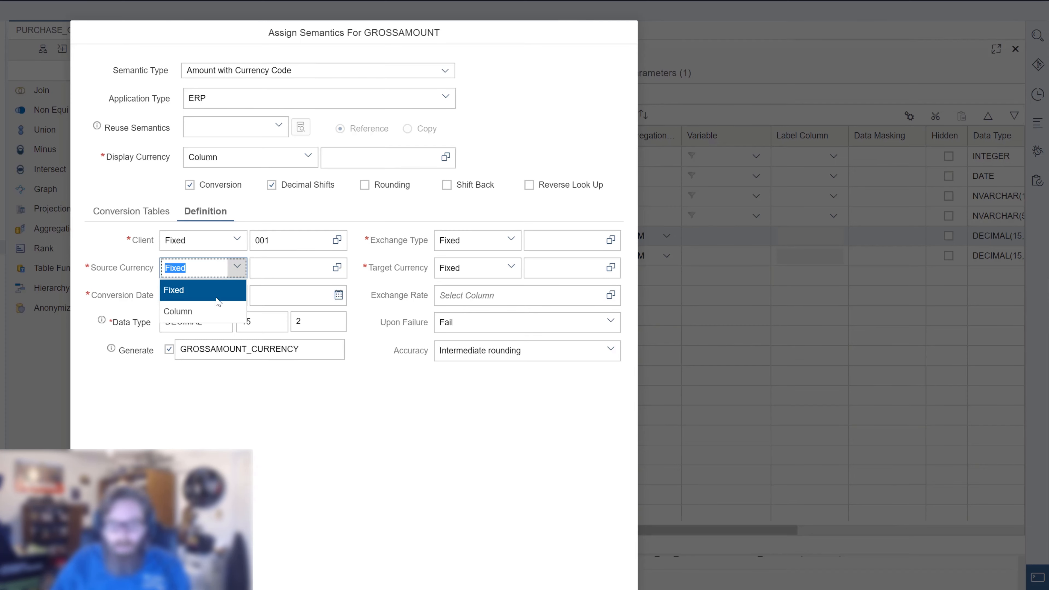
{"action": "left_click", "coordinate": [226, 317]}
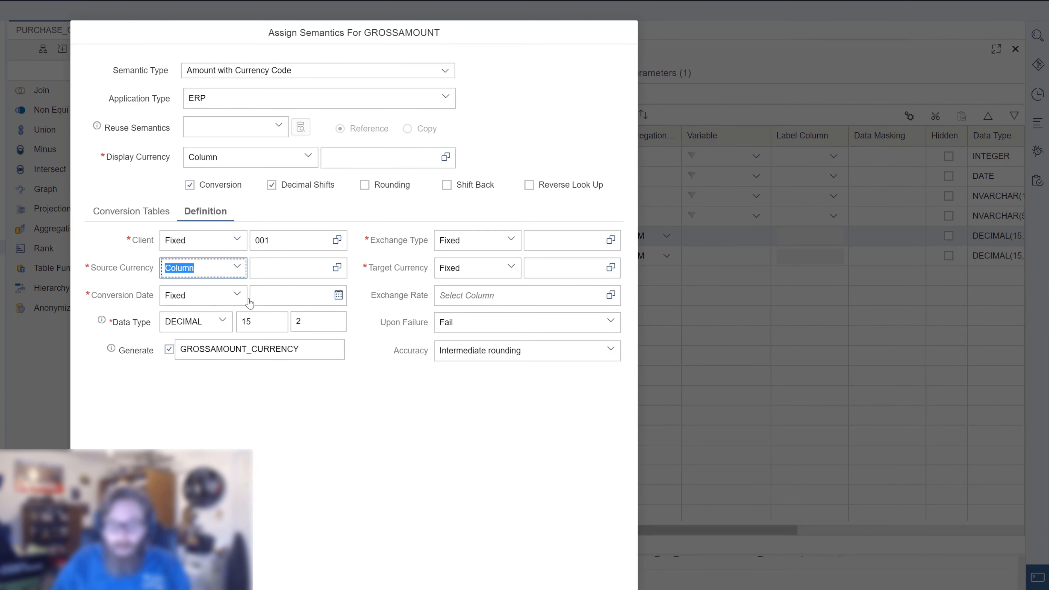
{"action": "left_click", "coordinate": [328, 268]}
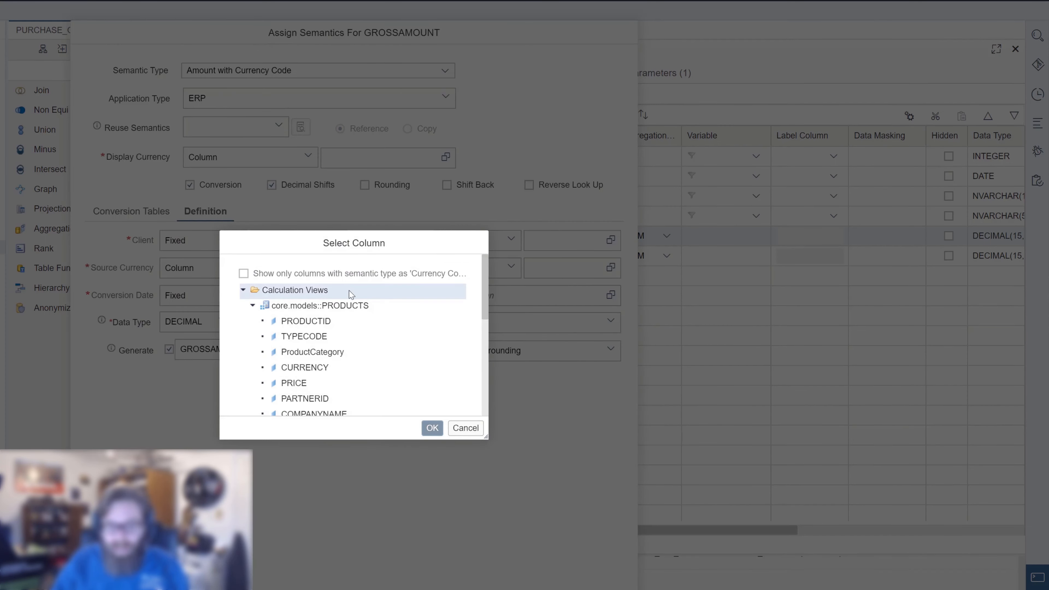
{"action": "scroll", "coordinate": [354, 337], "scroll_direction": "down", "scroll_amount": 5}
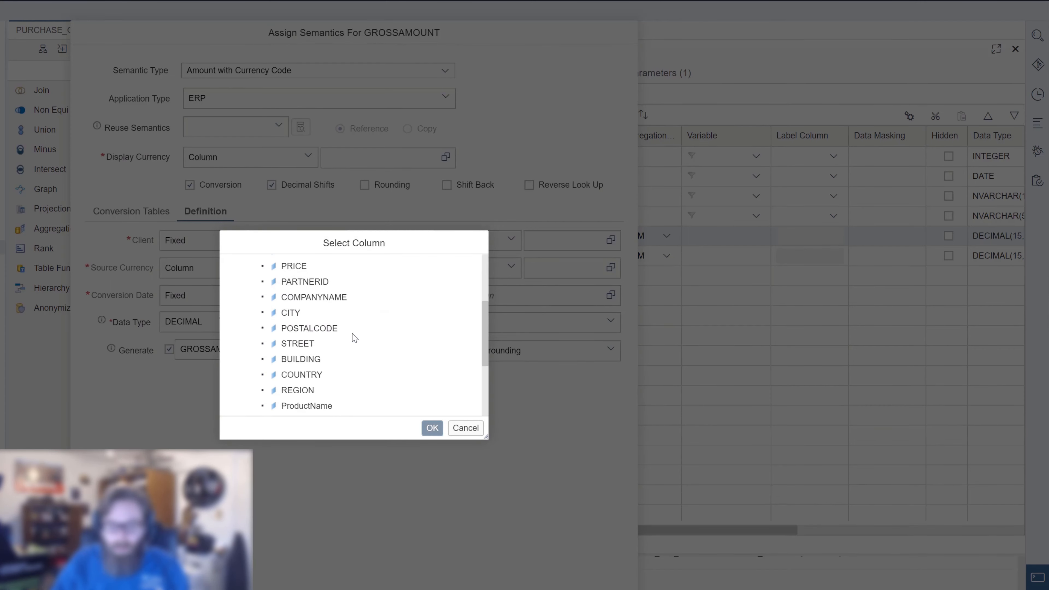
{"action": "scroll", "coordinate": [354, 337], "scroll_direction": "down", "scroll_amount": 1}
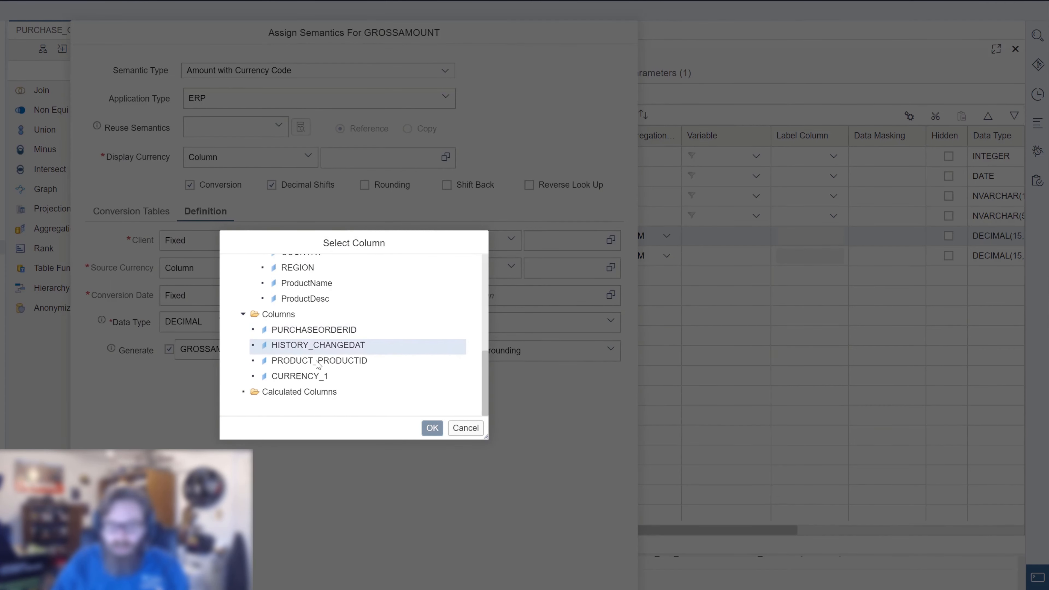
{"action": "left_click", "coordinate": [319, 376]}
{"action": "left_click", "coordinate": [432, 428]}
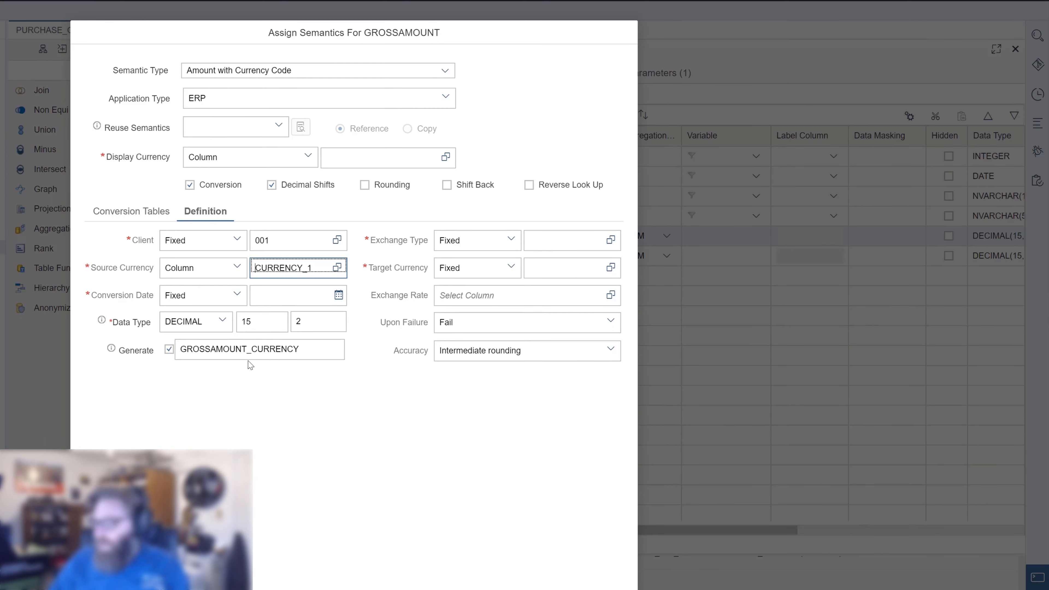
Step: Set the conversion date for GROSSAMOUNT to Column and choose the HISTORY_CHANGEDAT column
{"action": "left_click", "coordinate": [237, 296]}
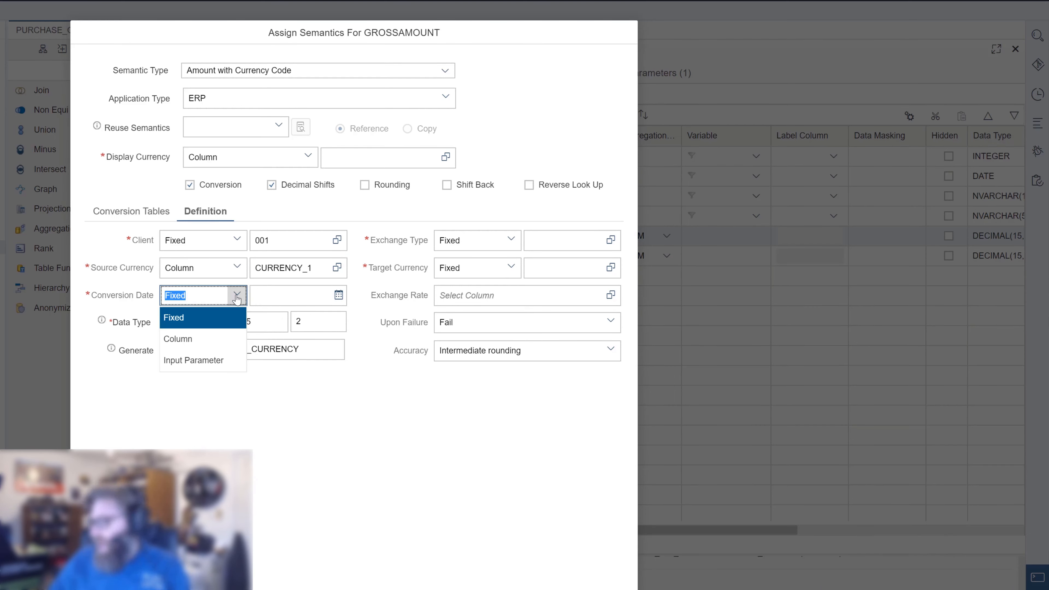
{"action": "left_click", "coordinate": [232, 339]}
{"action": "left_click", "coordinate": [339, 294]}
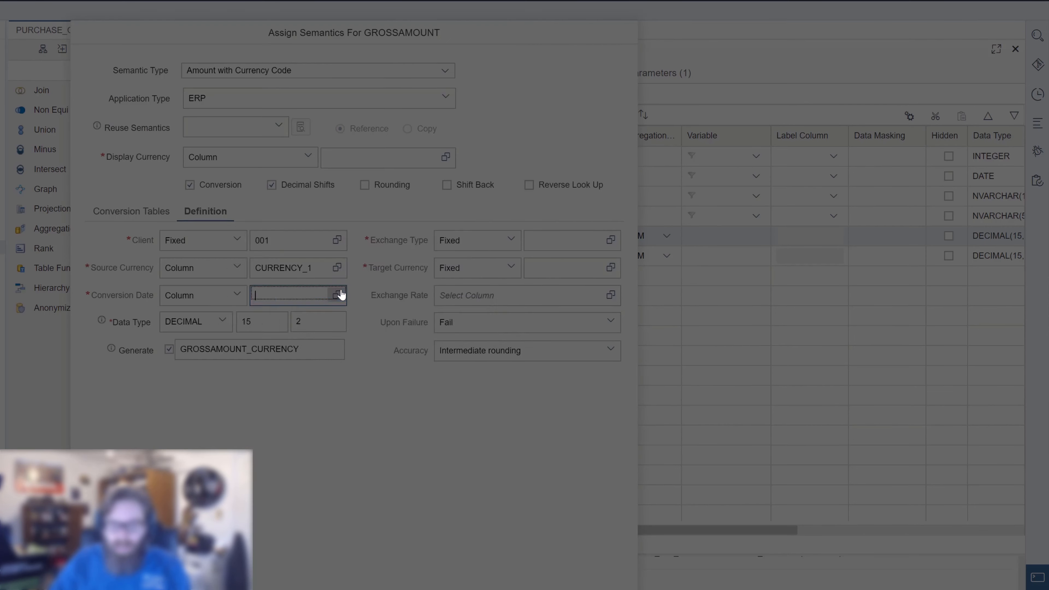
{"action": "left_click", "coordinate": [349, 319]}
{"action": "scroll", "coordinate": [351, 326], "scroll_direction": "down", "scroll_amount": 5}
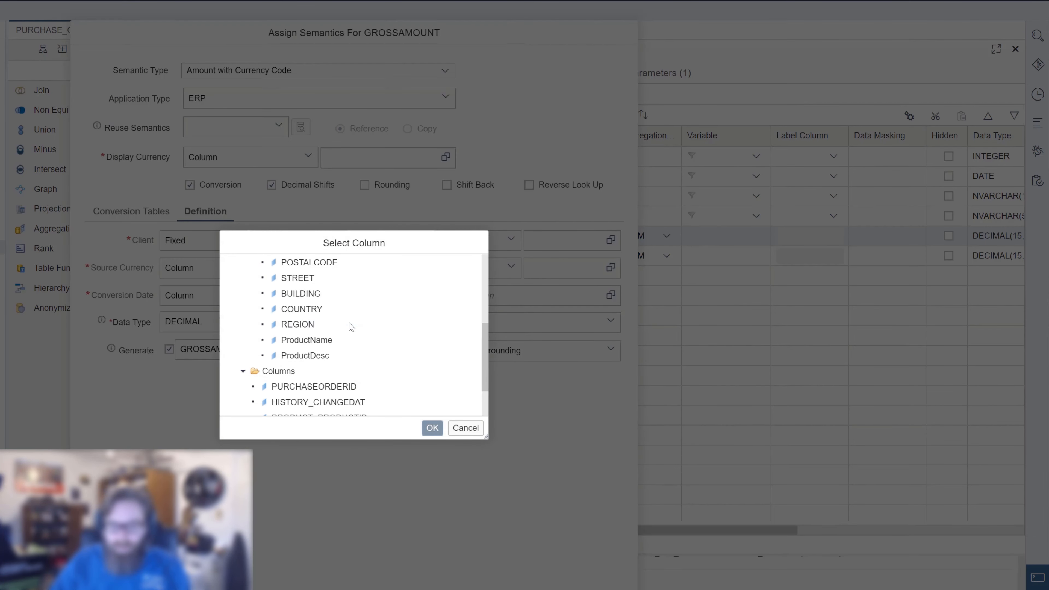
{"action": "left_click", "coordinate": [353, 347]}
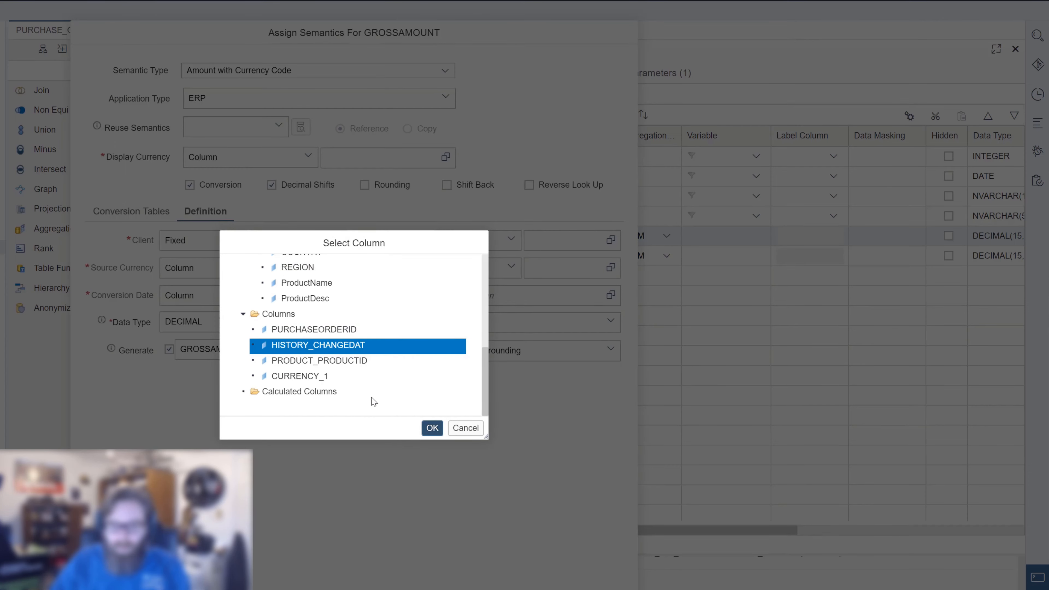
{"action": "left_click", "coordinate": [432, 428]}
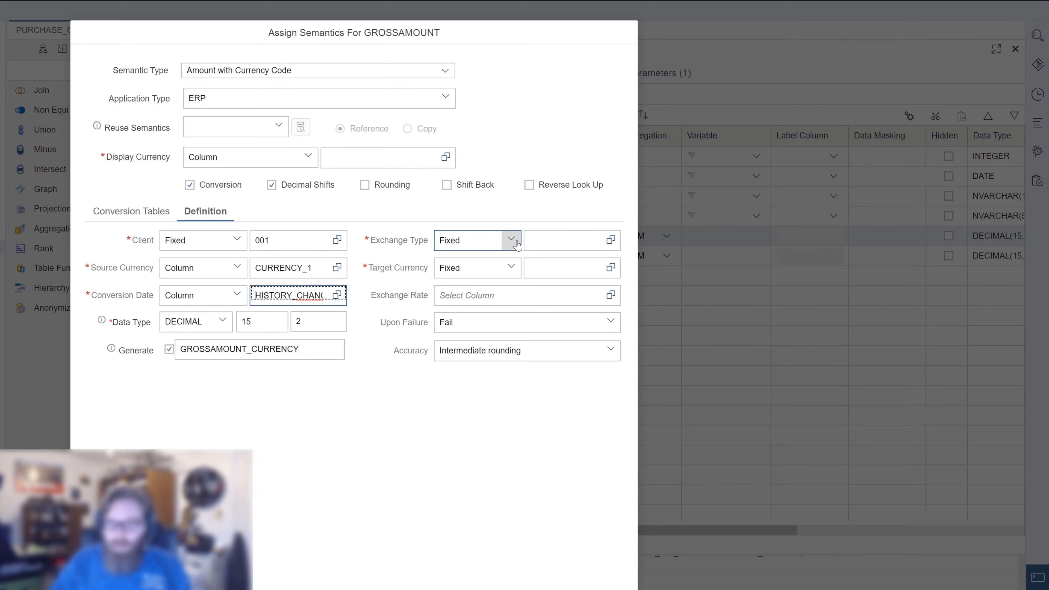
Step: Set the conversion's fixed exchange type to 1001, the current exchange rate
{"action": "left_click", "coordinate": [547, 240]}
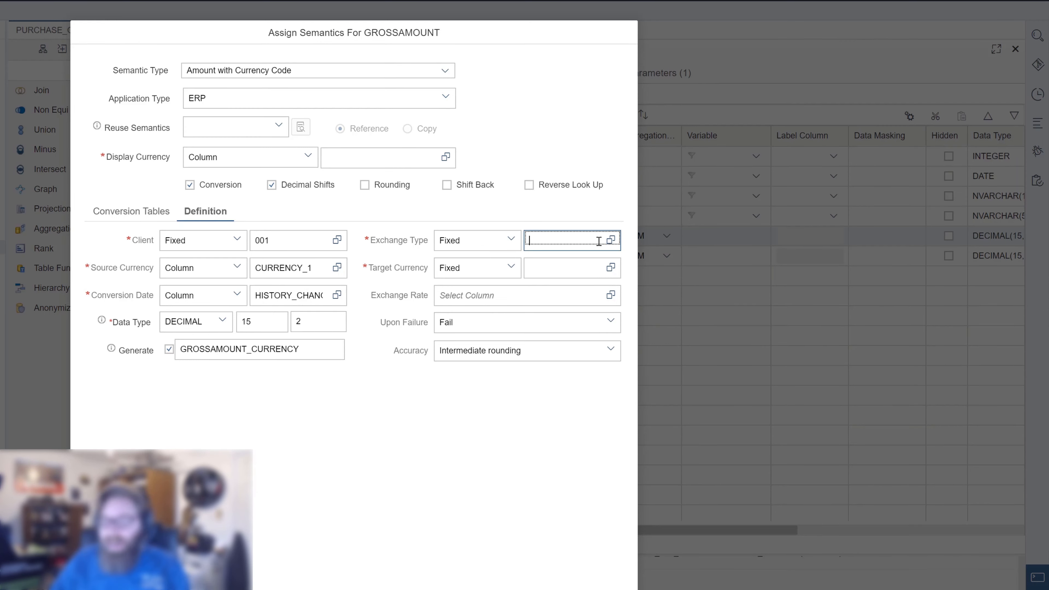
{"action": "left_click", "coordinate": [610, 240]}
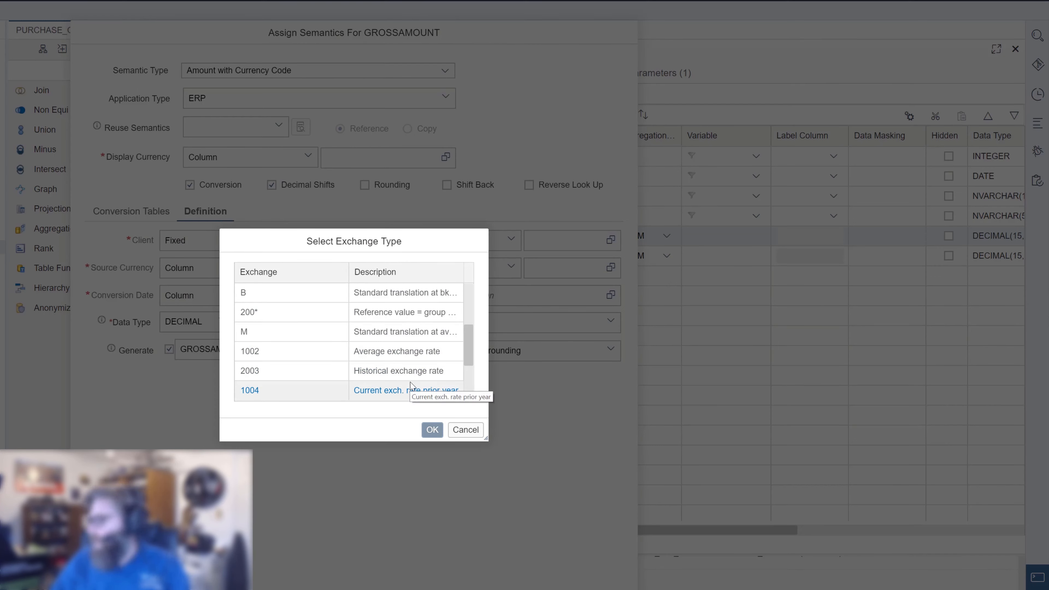
{"action": "scroll", "coordinate": [402, 358], "scroll_direction": "down", "scroll_amount": 3}
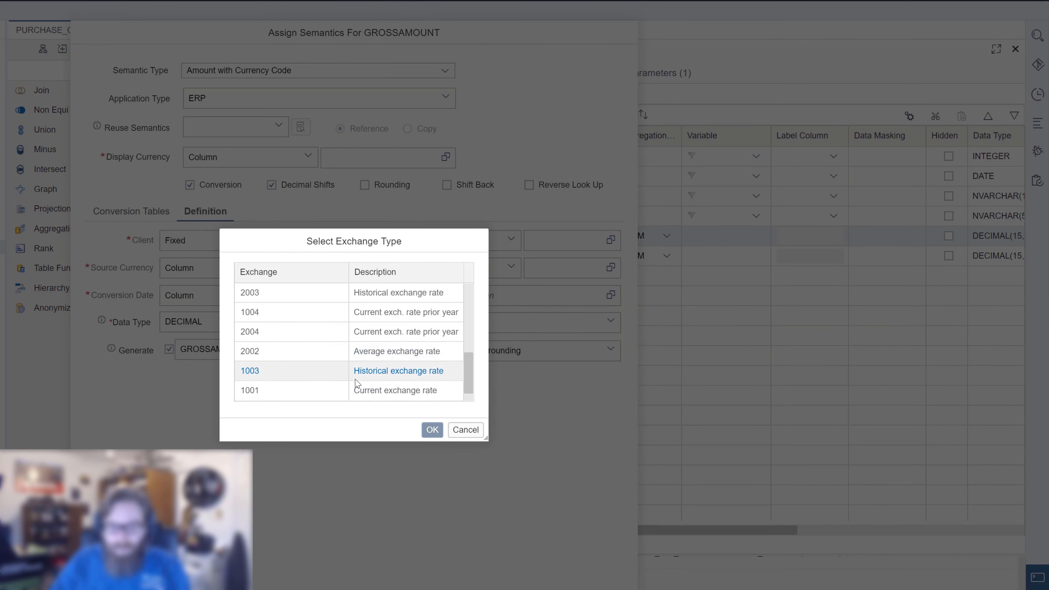
{"action": "left_click", "coordinate": [337, 391]}
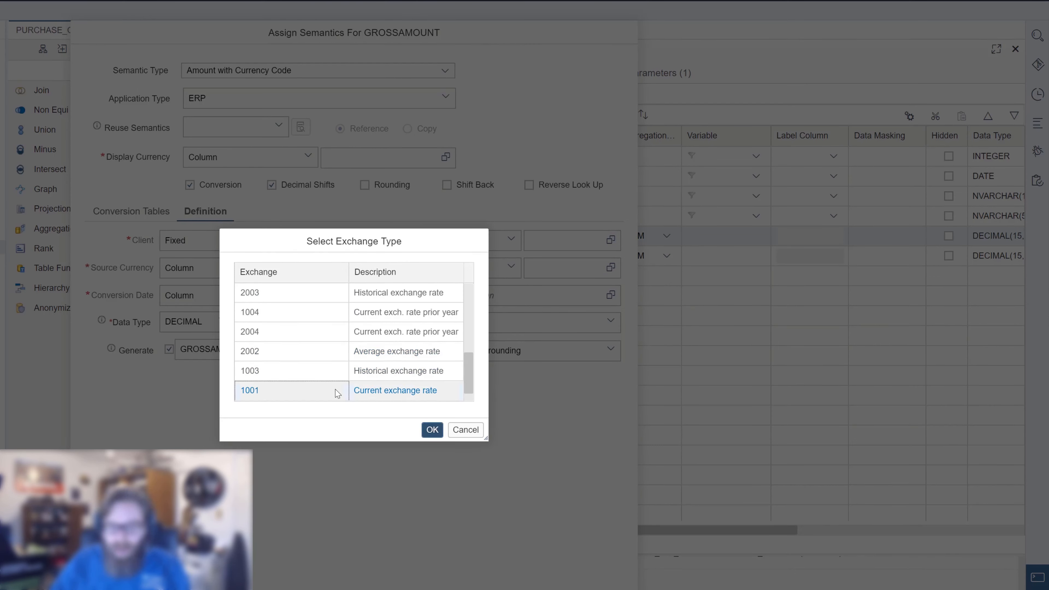
{"action": "left_click", "coordinate": [434, 430]}
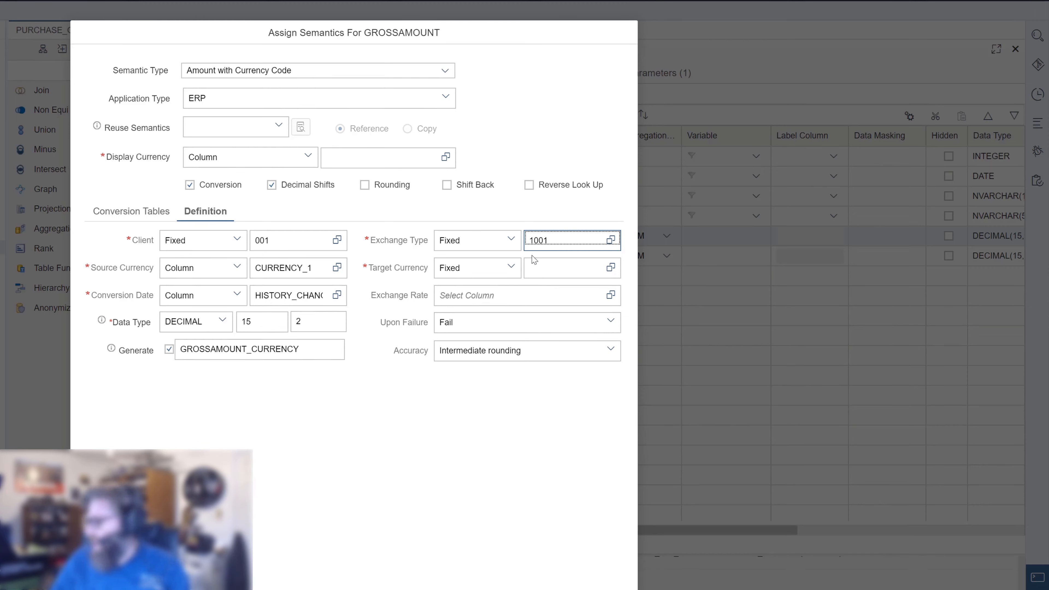
Step: Set the conversion's target currency to Input Parameter and choose IP_O_TARGET_CURRENCY
{"action": "left_click", "coordinate": [512, 268]}
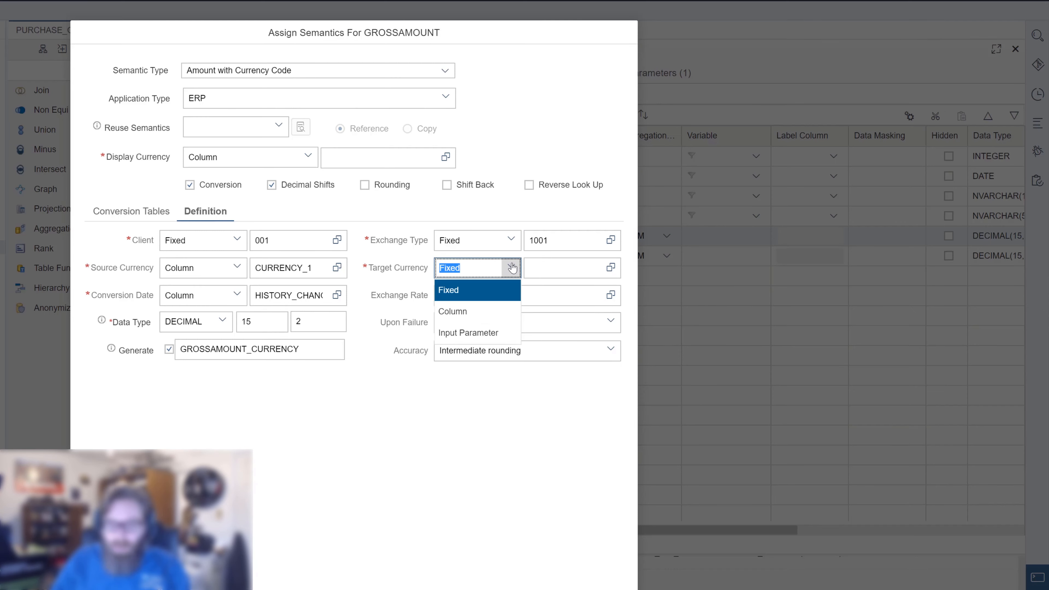
{"action": "left_click", "coordinate": [494, 333]}
{"action": "left_click", "coordinate": [609, 268]}
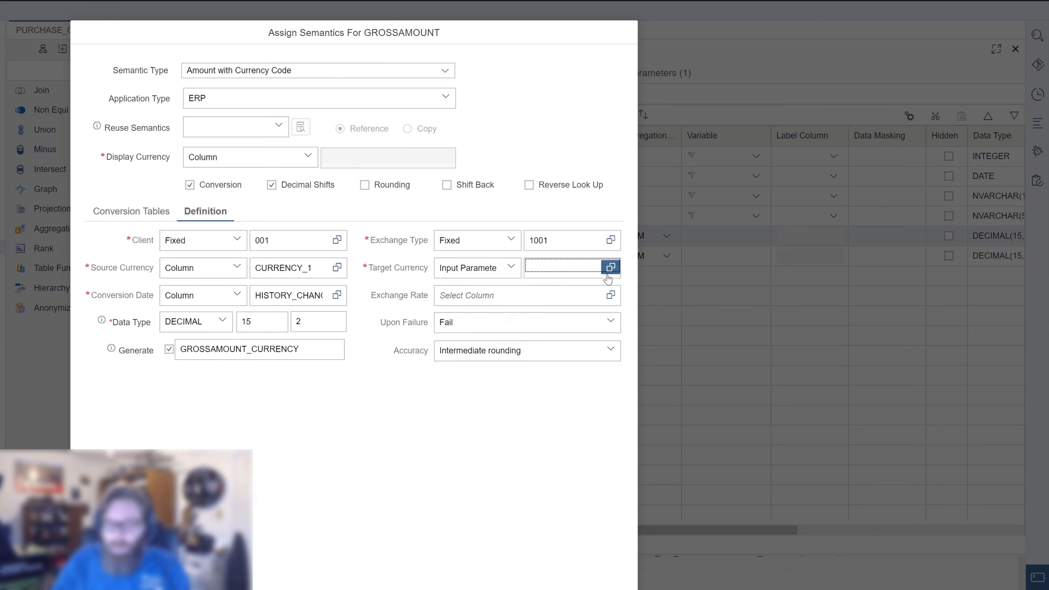
{"action": "left_click", "coordinate": [406, 287]}
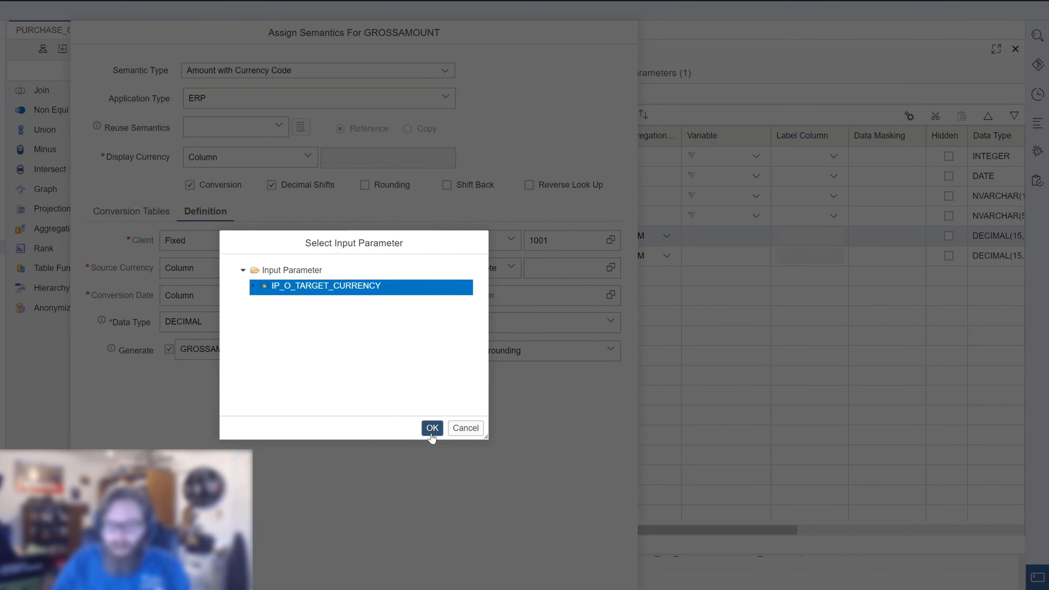
{"action": "left_click", "coordinate": [431, 434]}
Step: Set the conversion's failure handling to Ignore and finish the semantics assignment for GROSSAMOUNT
{"action": "left_click", "coordinate": [481, 371]}
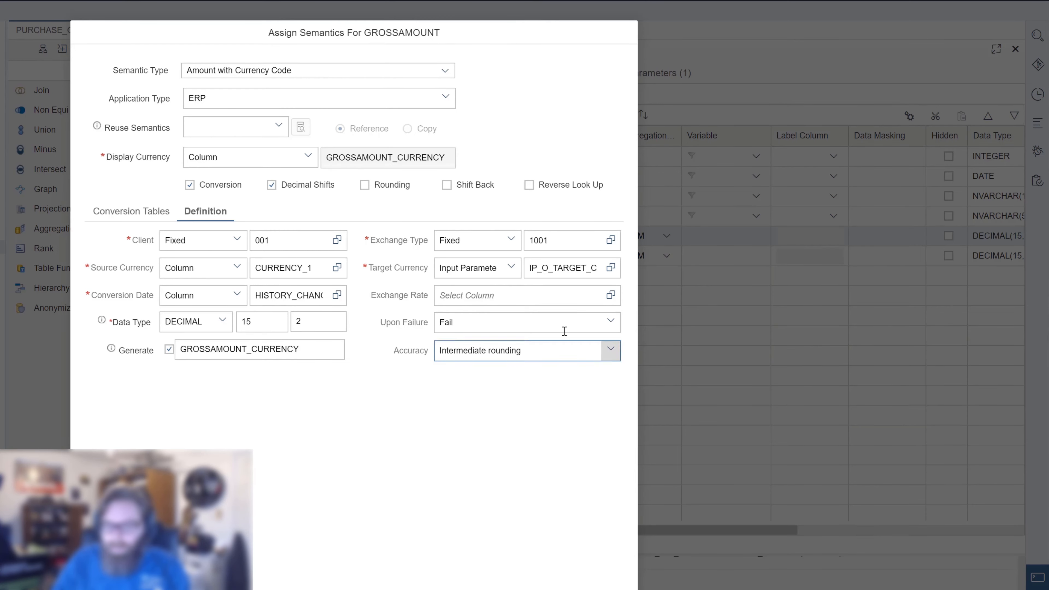
{"action": "left_click", "coordinate": [611, 323]}
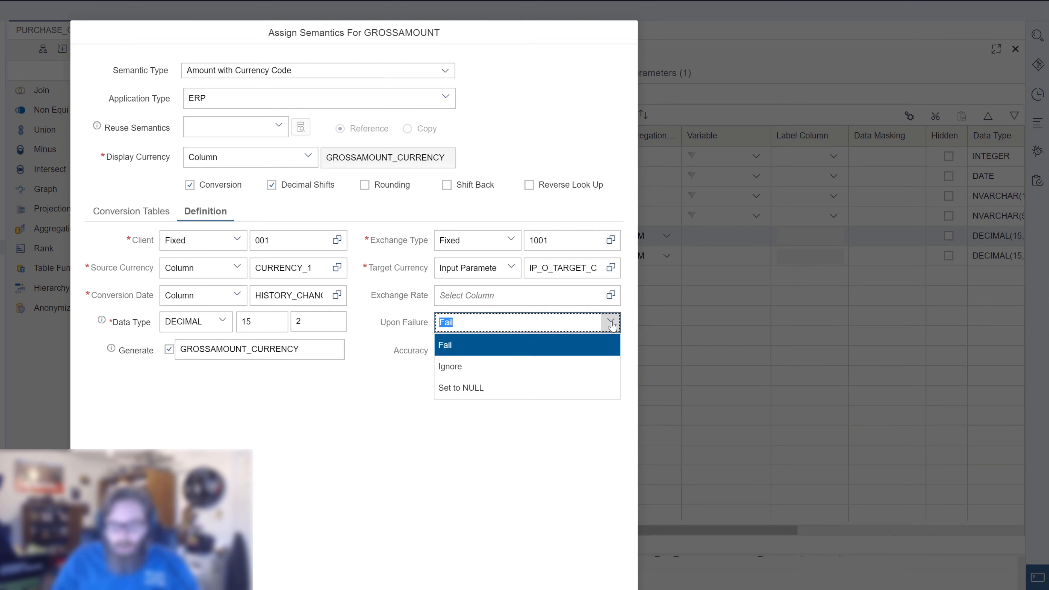
{"action": "left_click", "coordinate": [568, 373]}
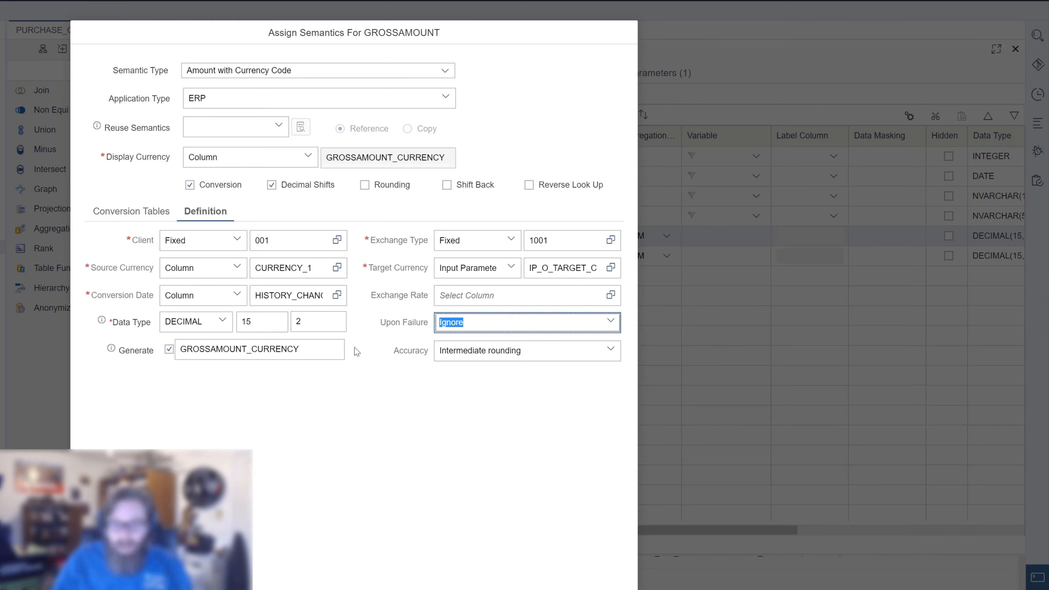
{"action": "left_click", "coordinate": [319, 437]}
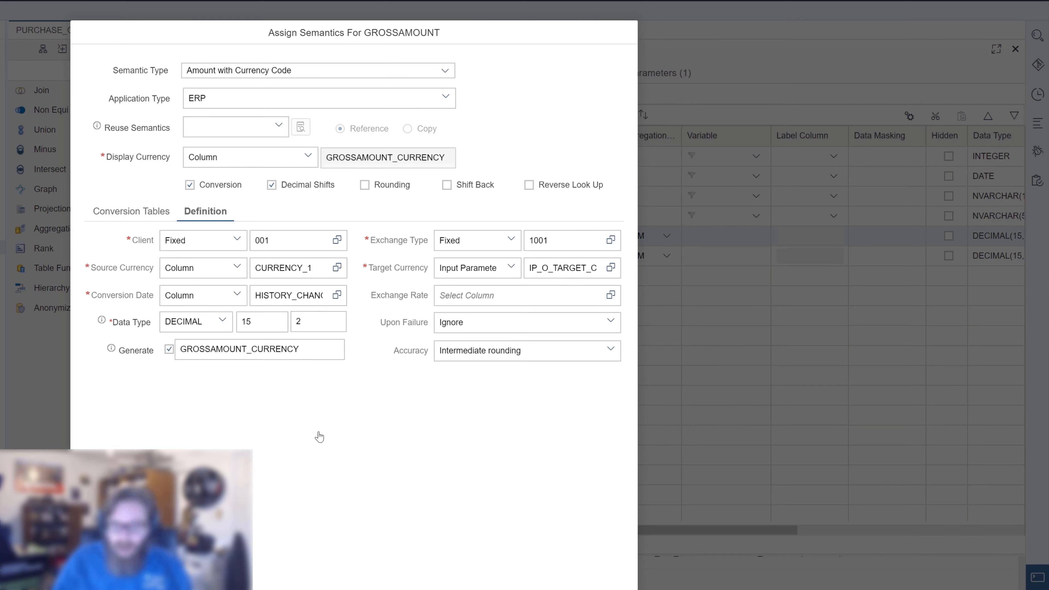
{"action": "key", "text": "Escape"}
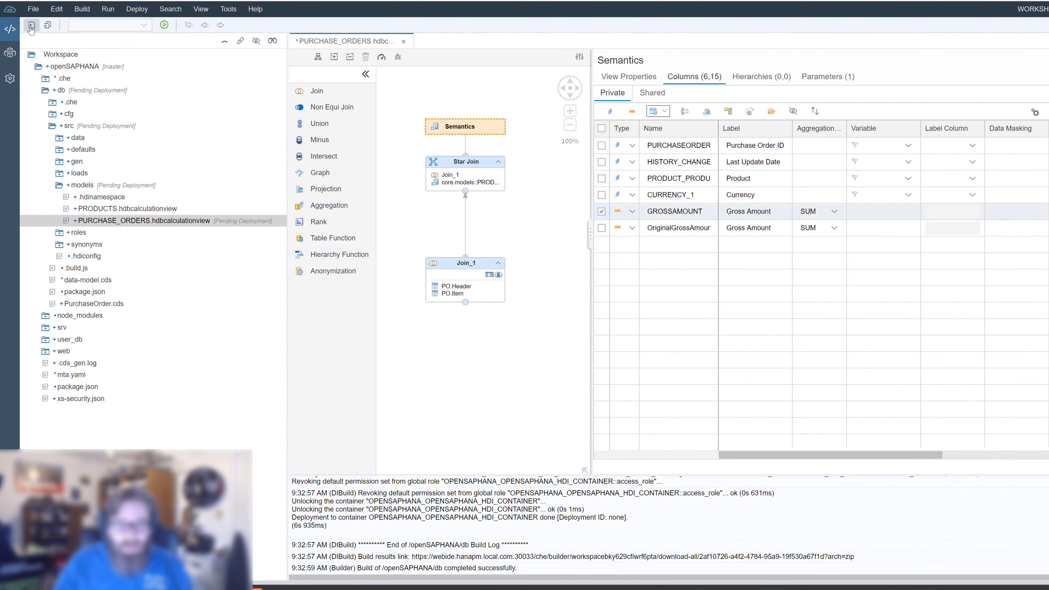
Step: Save the PURCHASE_ORDERS calculation view and build the db module
{"action": "left_click", "coordinate": [31, 26]}
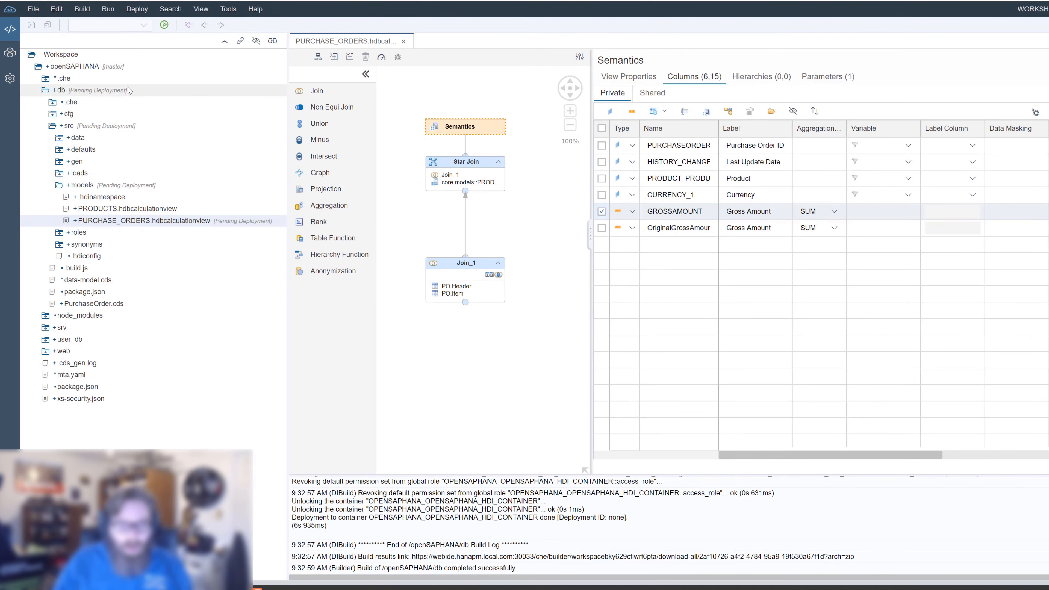
{"action": "right_click", "coordinate": [138, 91]}
{"action": "mouse_move", "coordinate": [231, 107]}
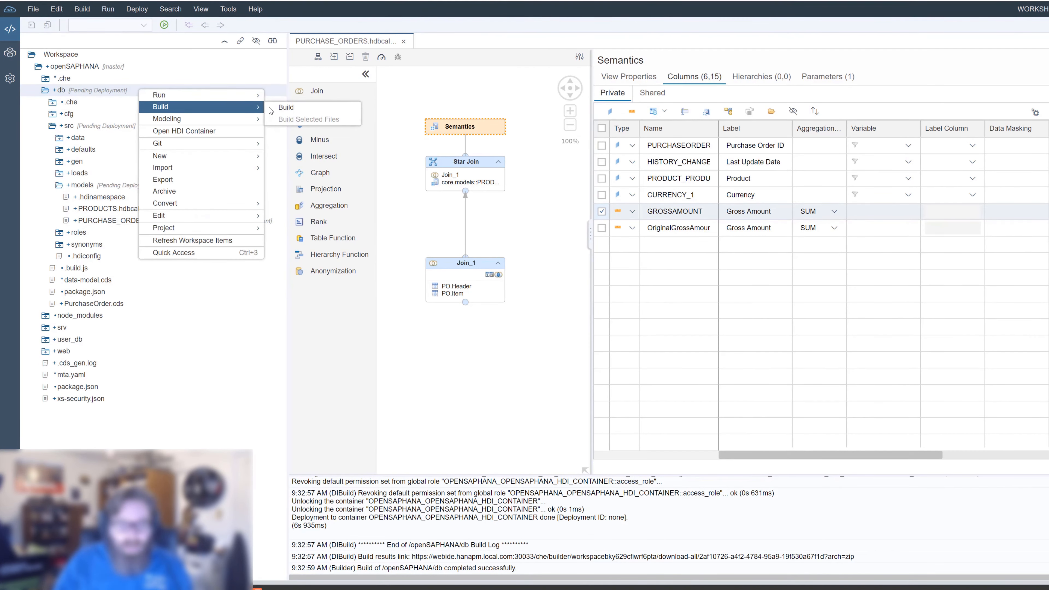
{"action": "left_click", "coordinate": [287, 107]}
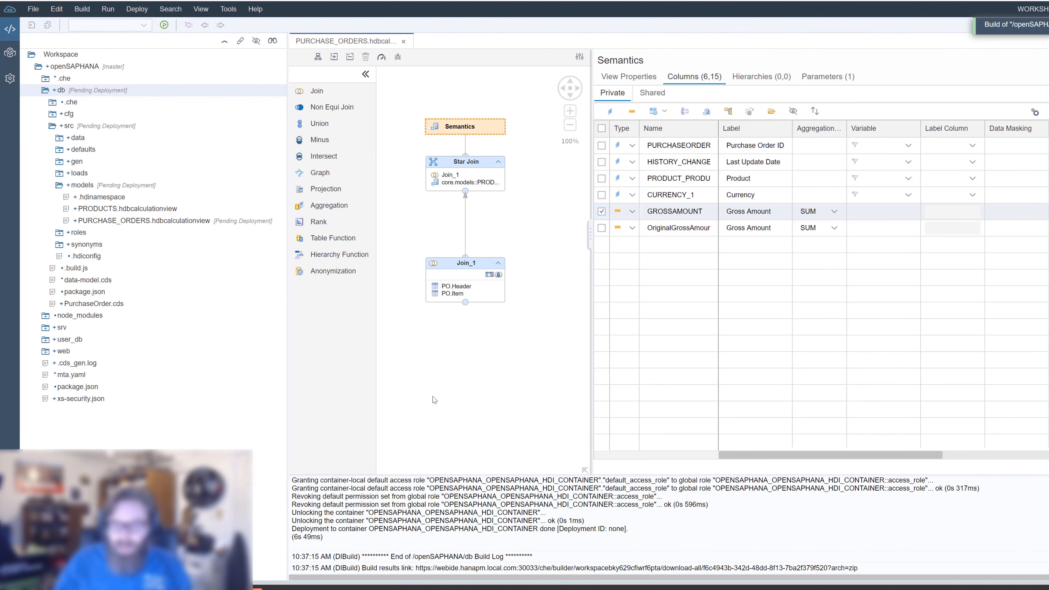
Step: In the database explorer, open the content of core_db's PURCHASE_ORDERS column view with IP_O_TARGET_CURRENCY equal to USD
{"action": "left_click", "coordinate": [10, 53]}
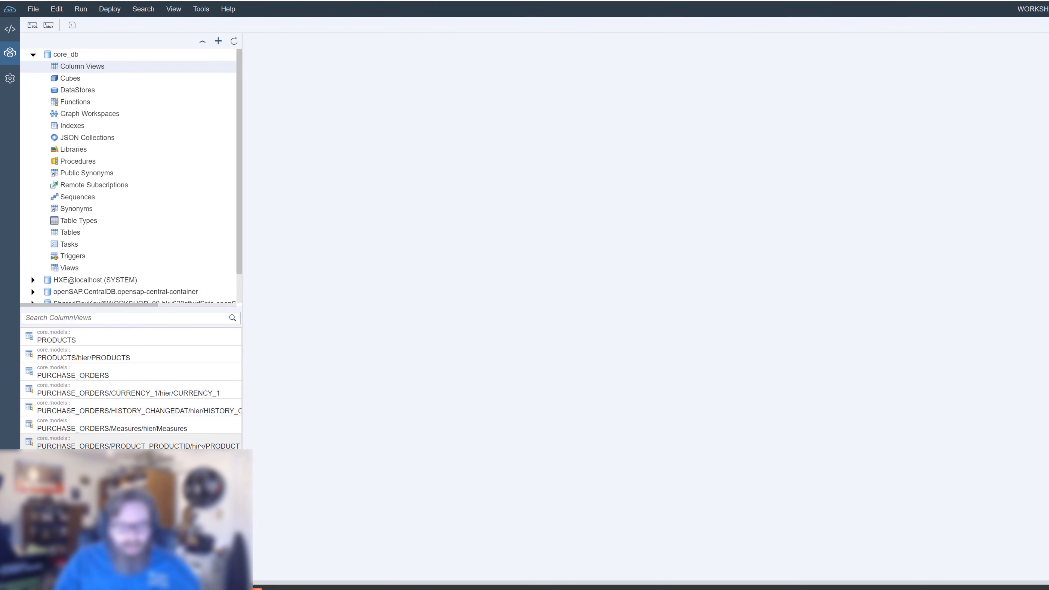
{"action": "left_click_drag", "start_coordinate": [243, 396], "coordinate": [291, 397]}
{"action": "left_click", "coordinate": [74, 375]}
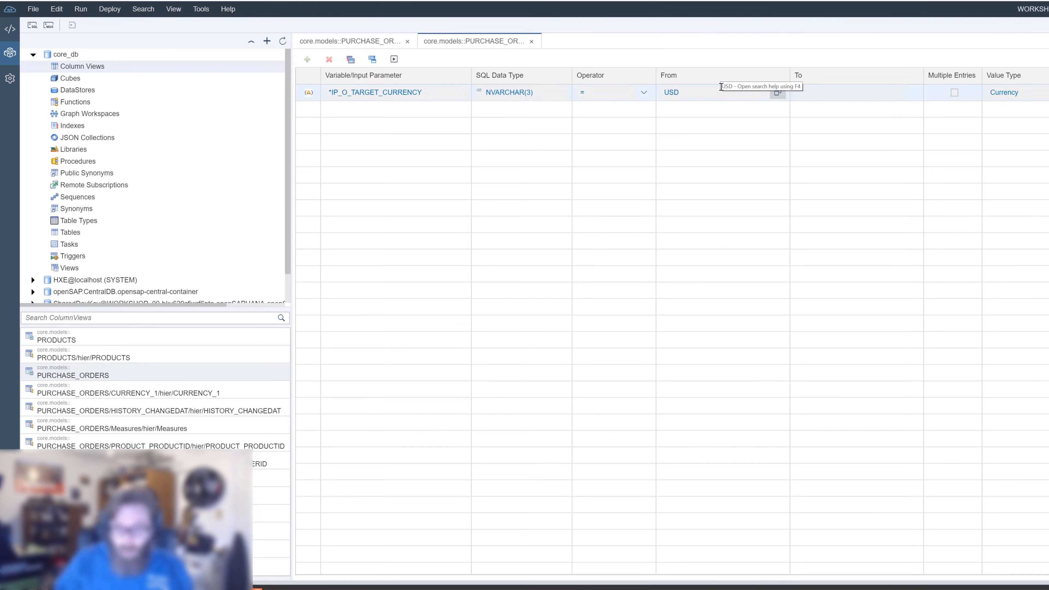
{"action": "left_click", "coordinate": [698, 92]}
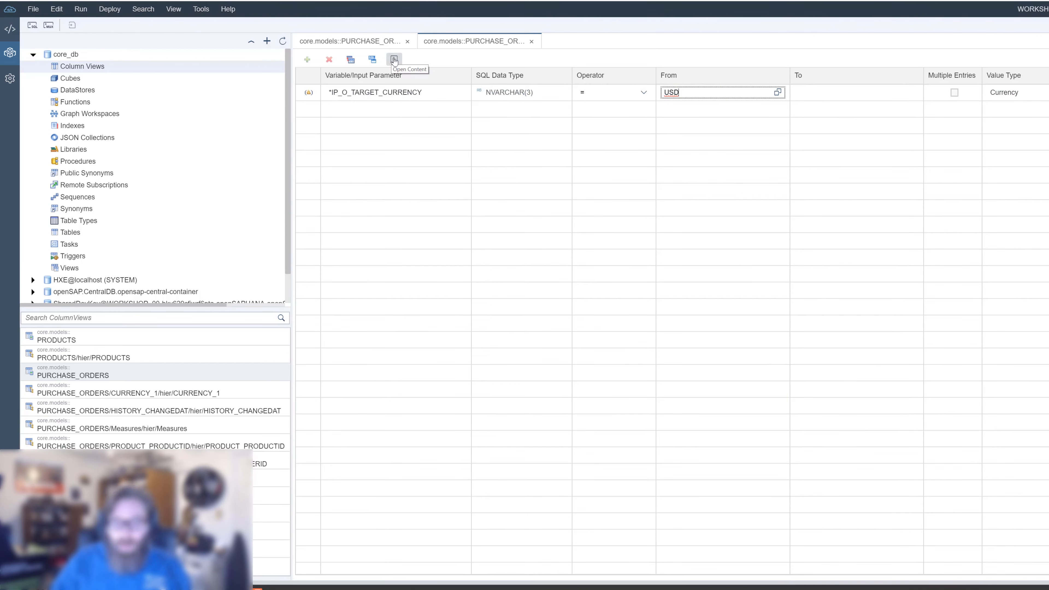
{"action": "left_click", "coordinate": [394, 61]}
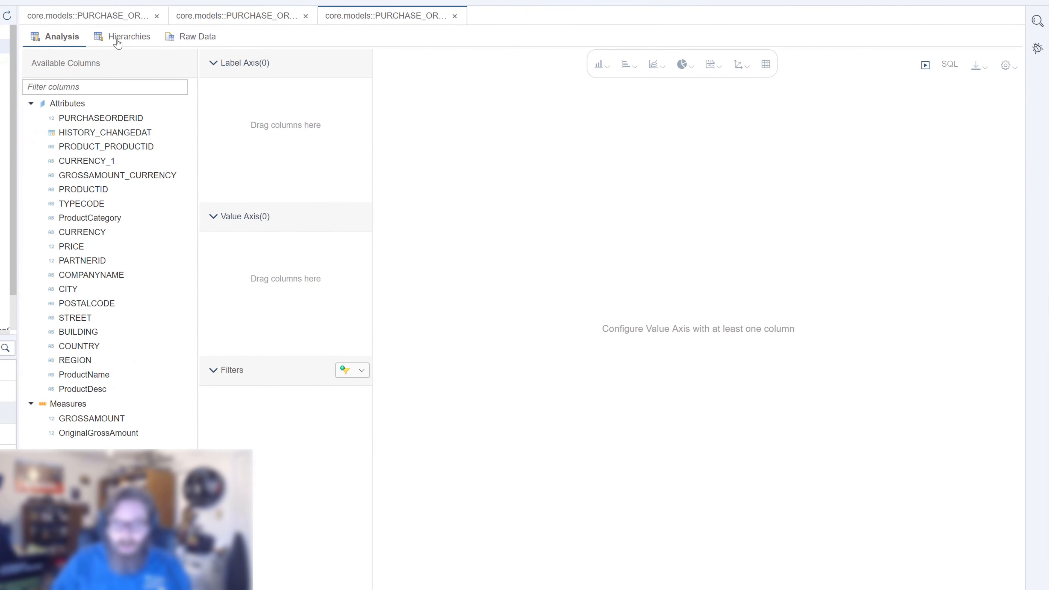
Step: Examine the view's raw data, comparing the currency columns and the converted GROSSAMOUNT with OriginalGrossAmount
{"action": "left_click", "coordinate": [187, 38]}
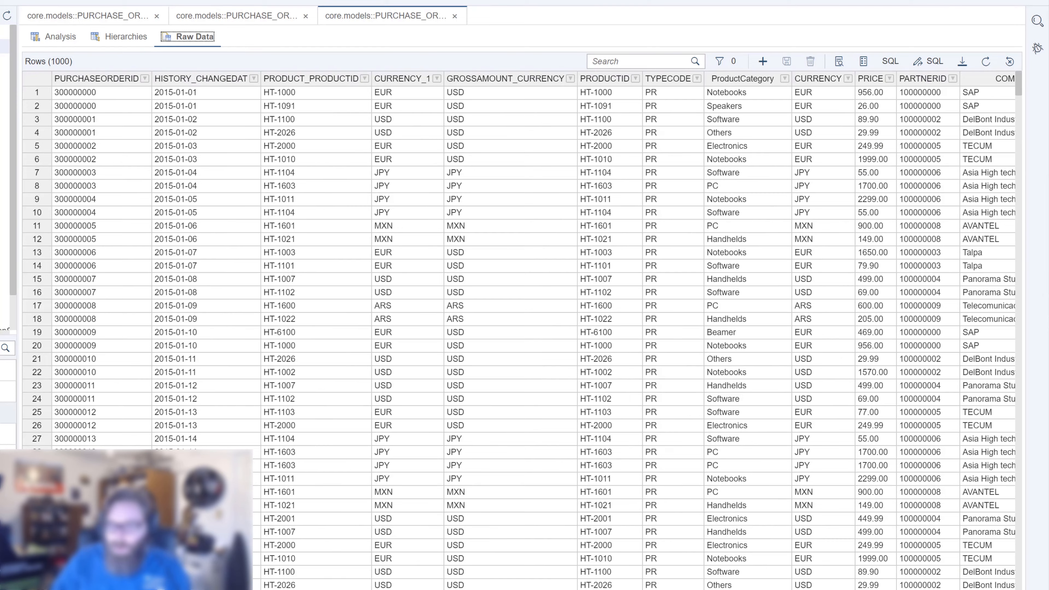
{"action": "scroll", "coordinate": [523, 331], "scroll_direction": "right", "scroll_amount": 15}
{"action": "scroll", "coordinate": [523, 331], "scroll_direction": "left", "scroll_amount": 15}
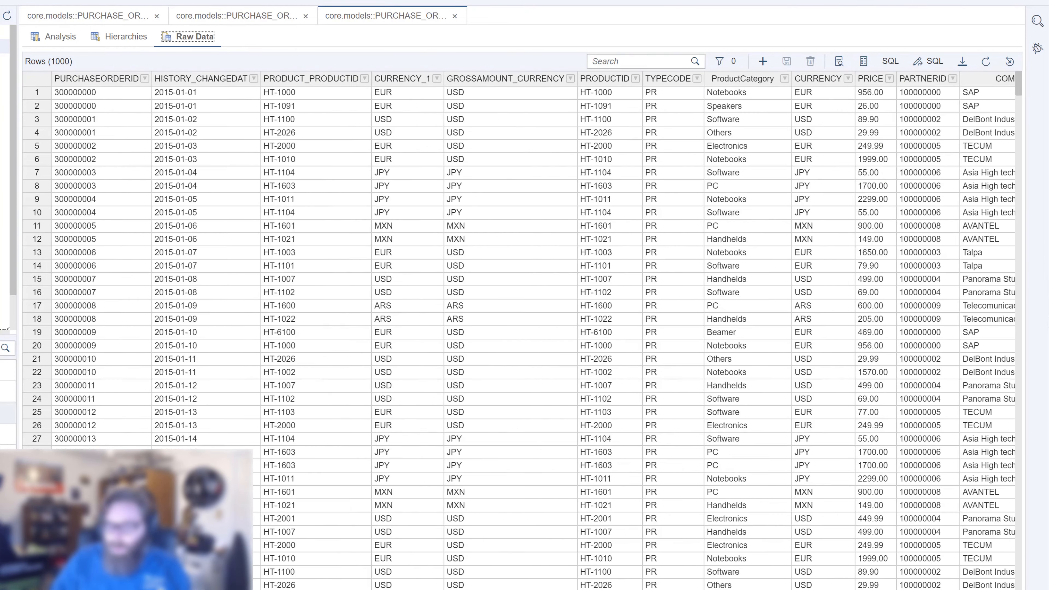
{"action": "scroll", "coordinate": [522, 331], "scroll_direction": "right", "scroll_amount": 10}
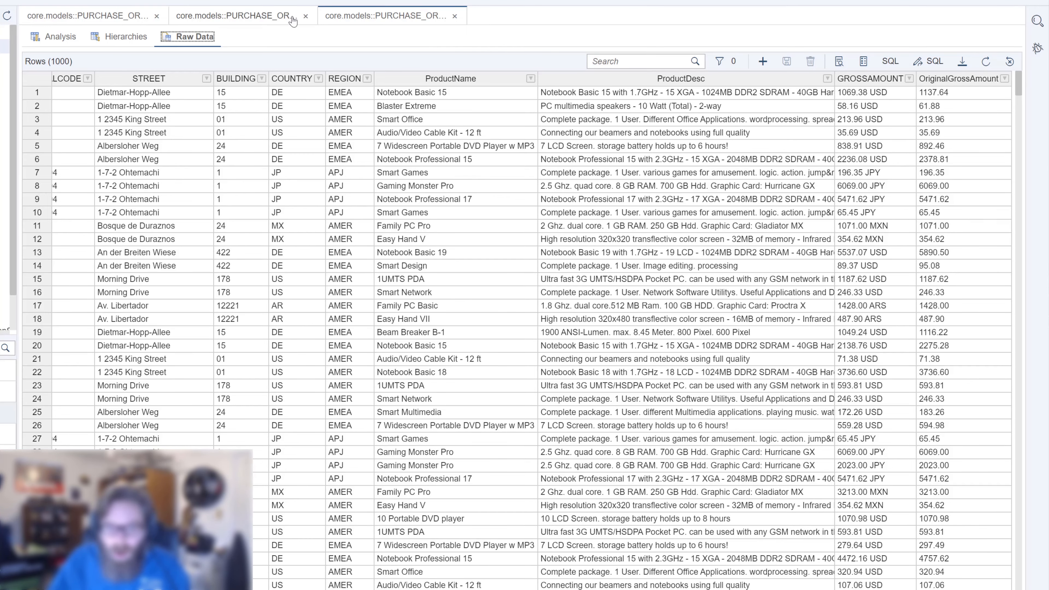
Step: In the view's analysis, chart the GROSSAMOUNT measure on the value axis by PRODUCT_PRODUCTID on the label axis
{"action": "left_click", "coordinate": [73, 41]}
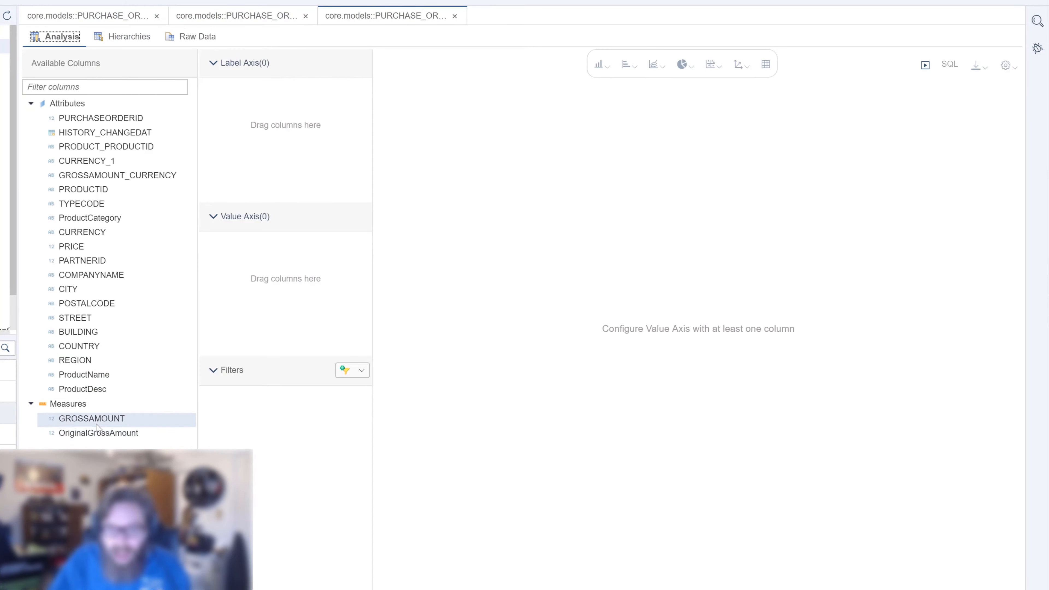
{"action": "left_click_drag", "start_coordinate": [96, 424], "coordinate": [318, 268]}
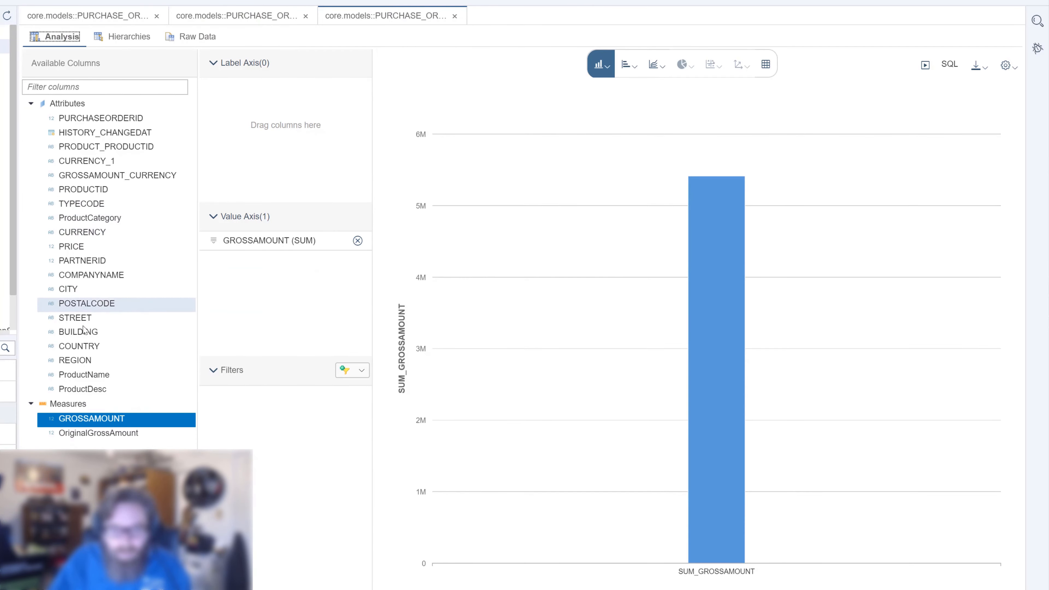
{"action": "left_click_drag", "start_coordinate": [106, 146], "coordinate": [285, 124]}
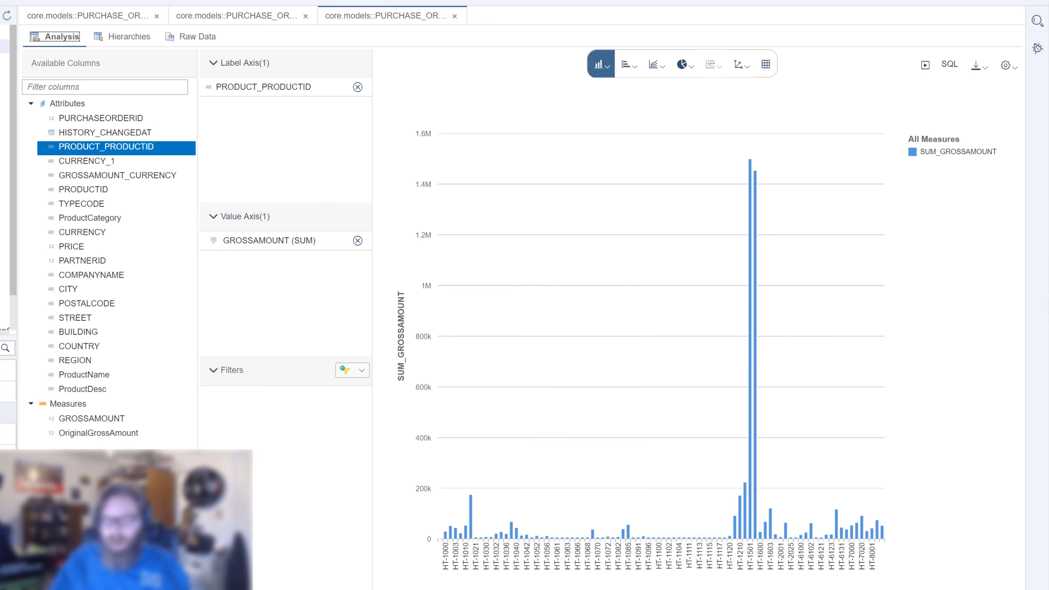
{"action": "left_click", "coordinate": [629, 64]}
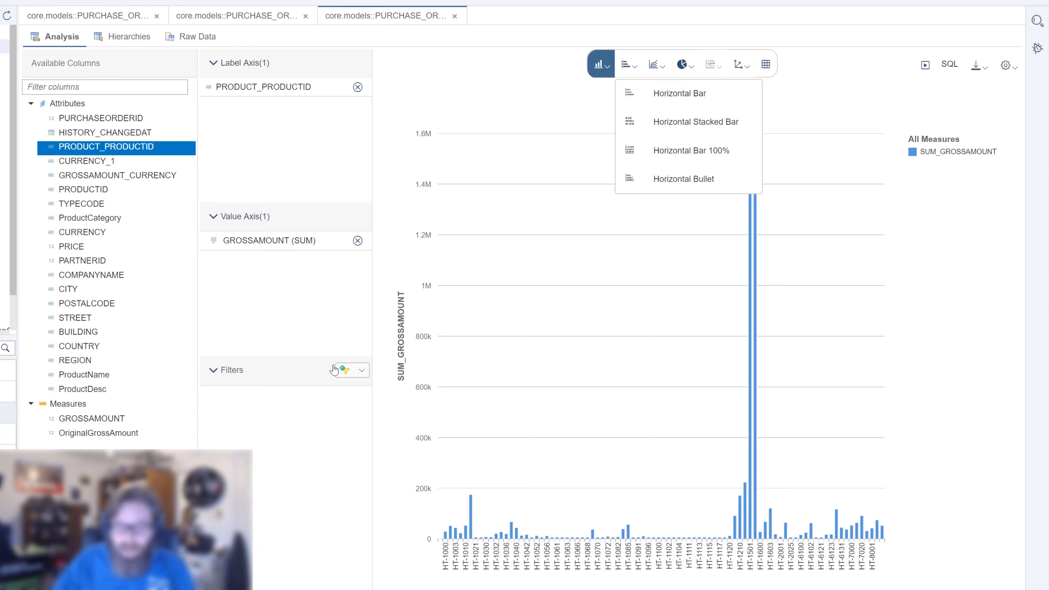
Step: Filter the gross amount chart to rows where CURRENCY_1 equals USD
{"action": "left_click", "coordinate": [354, 375]}
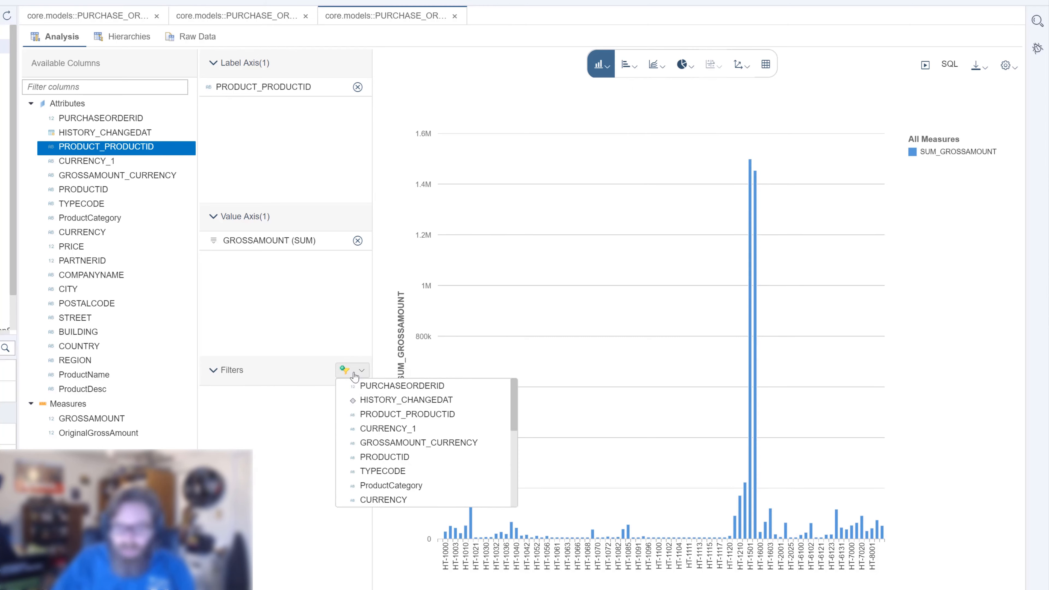
{"action": "left_click", "coordinate": [392, 430]}
{"action": "left_click", "coordinate": [278, 428]}
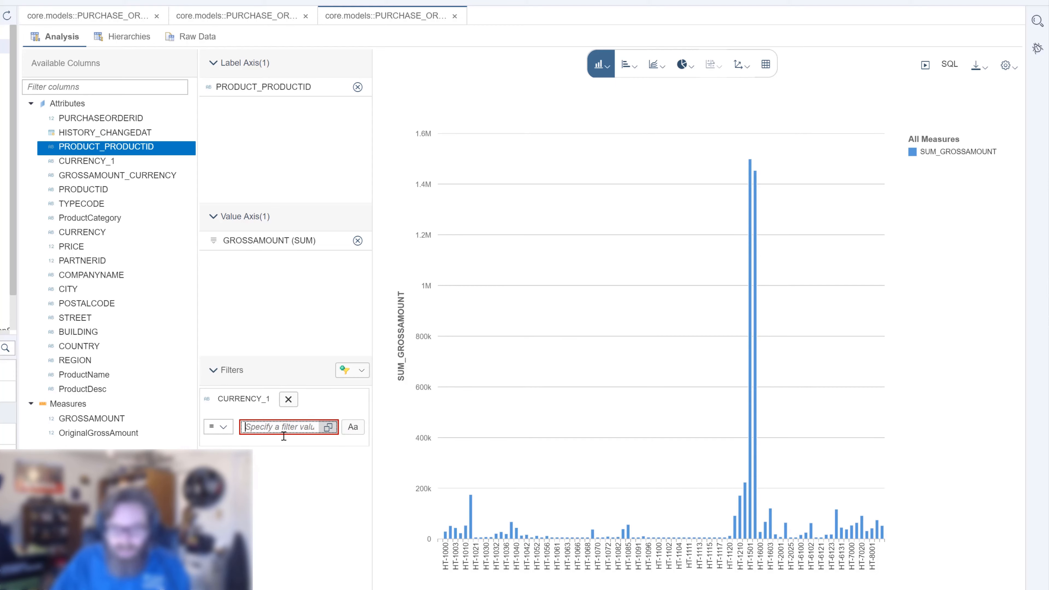
{"action": "type", "text": "USD"}
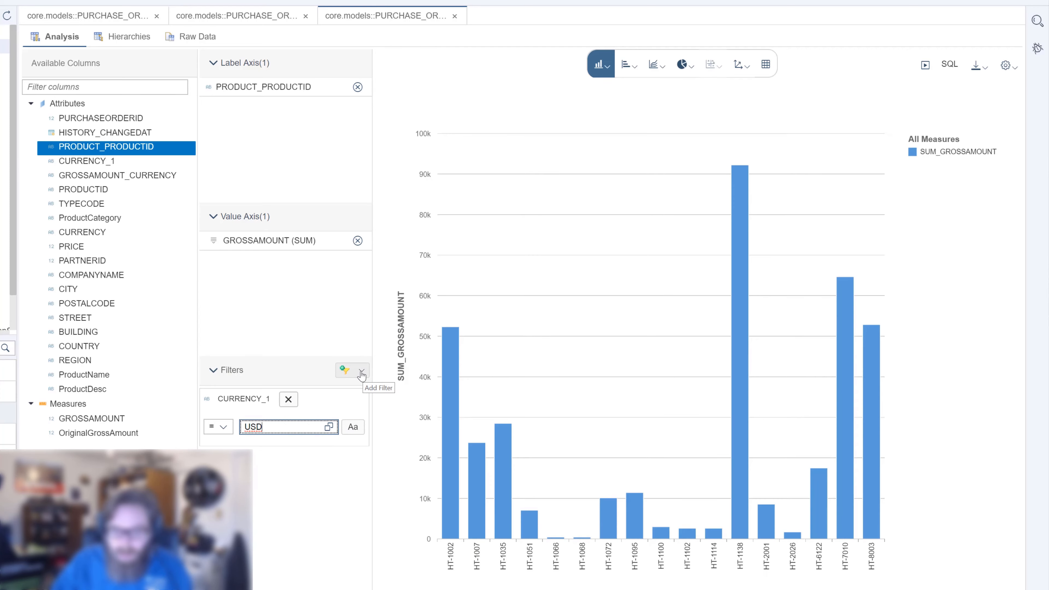
Step: Try adding a second CURRENCY_1 filter equal to EUR to the gross amount chart, and remove that filter again
{"action": "left_click", "coordinate": [362, 371]}
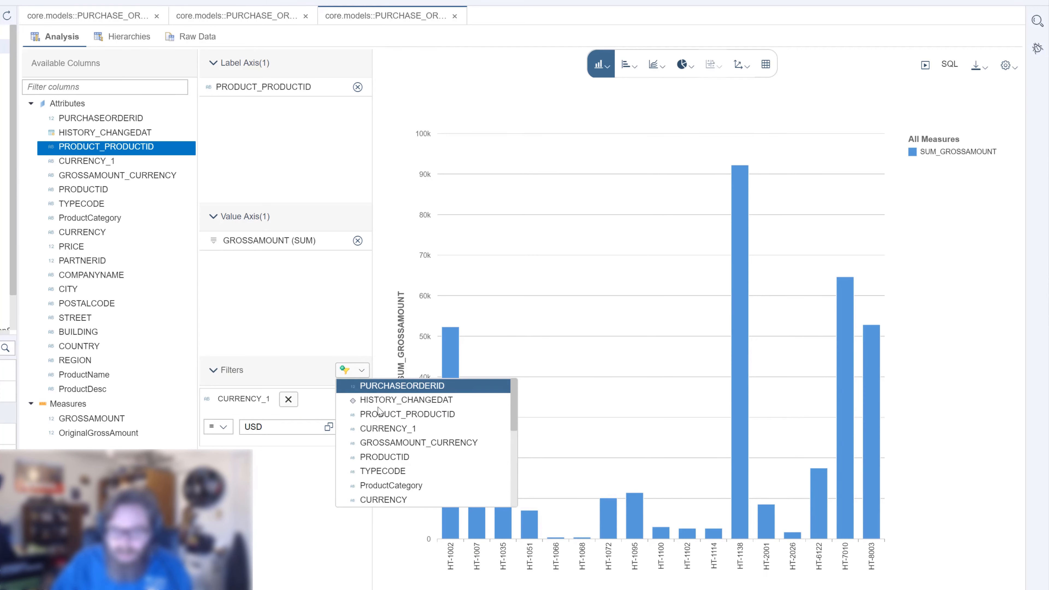
{"action": "left_click", "coordinate": [390, 433]}
{"action": "left_click", "coordinate": [295, 427]}
{"action": "type", "text": "EUR"}
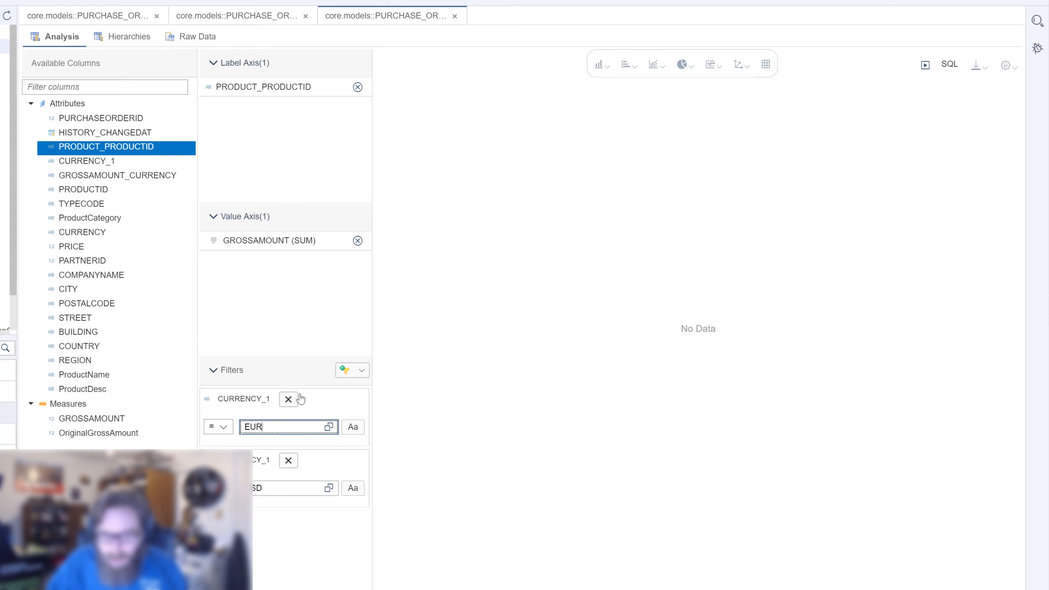
{"action": "left_click", "coordinate": [288, 399]}
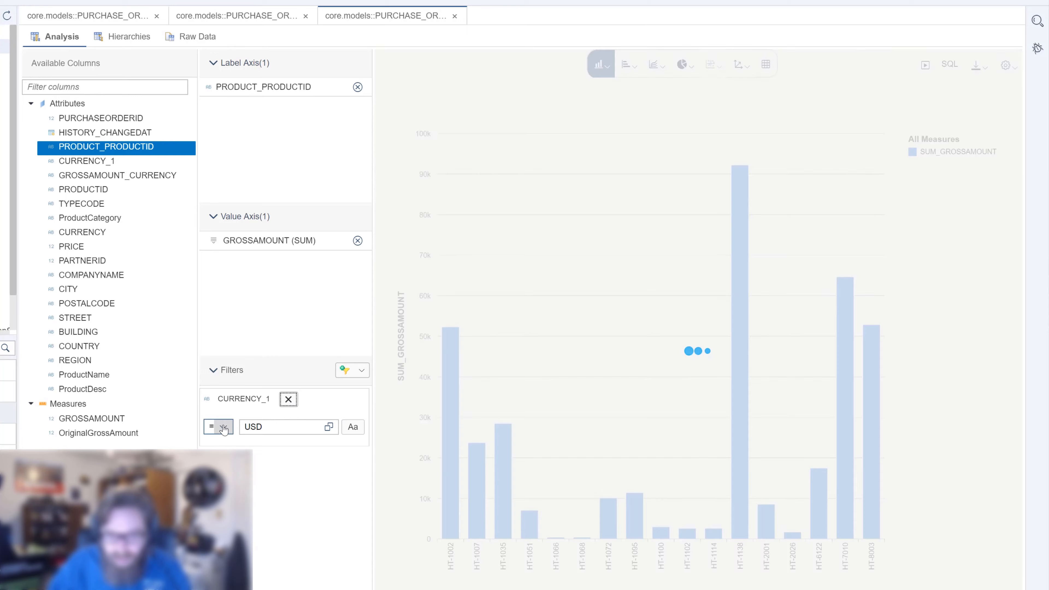
Step: Set the operator of the remaining CURRENCY_1 filter to list membership (∈) so that it accepts several values
{"action": "left_click", "coordinate": [223, 428]}
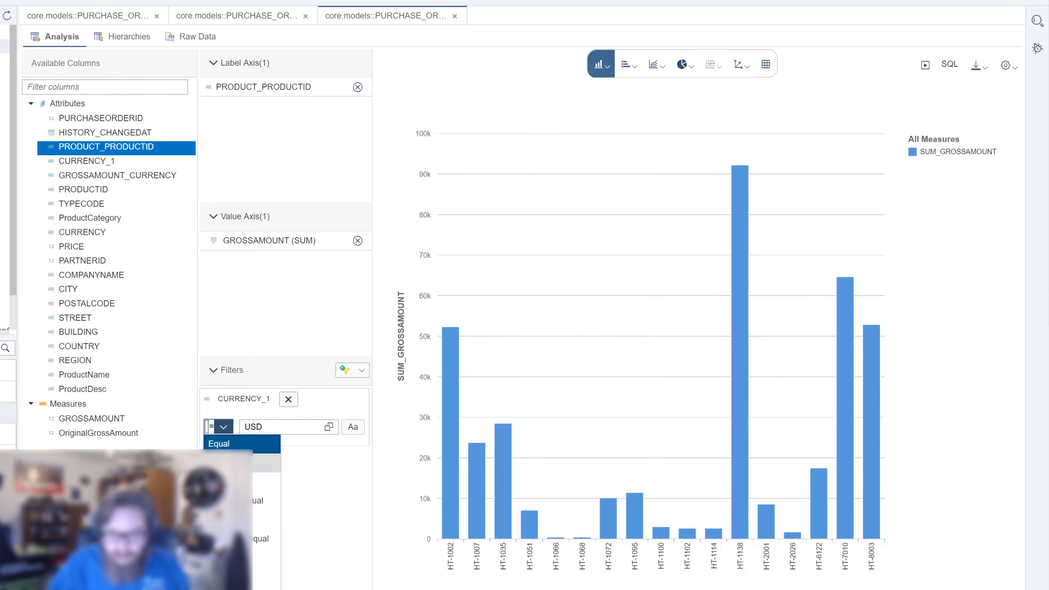
{"action": "left_click", "coordinate": [240, 558]}
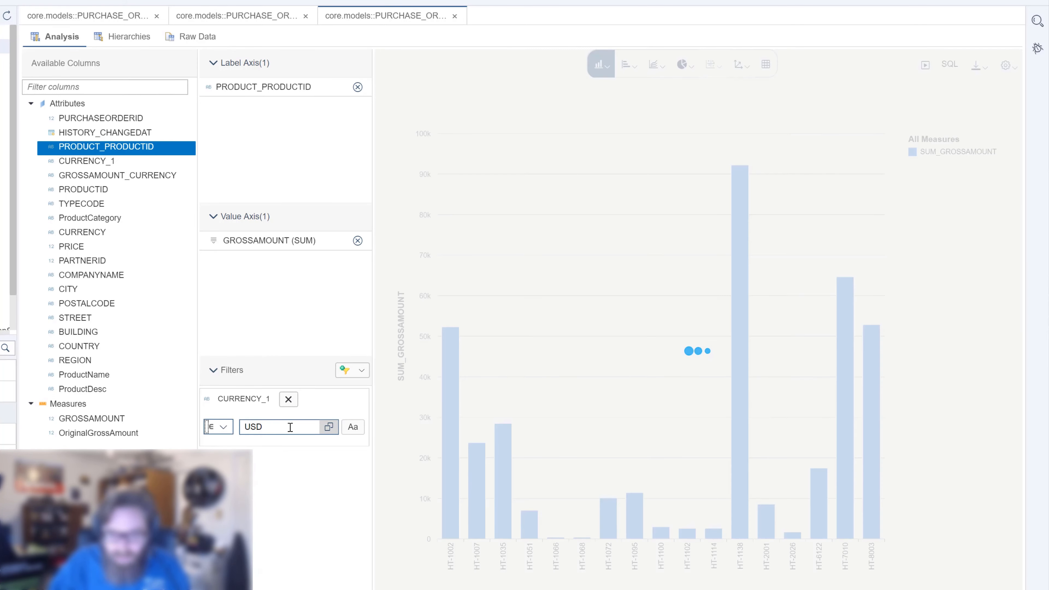
{"action": "left_click", "coordinate": [290, 428]}
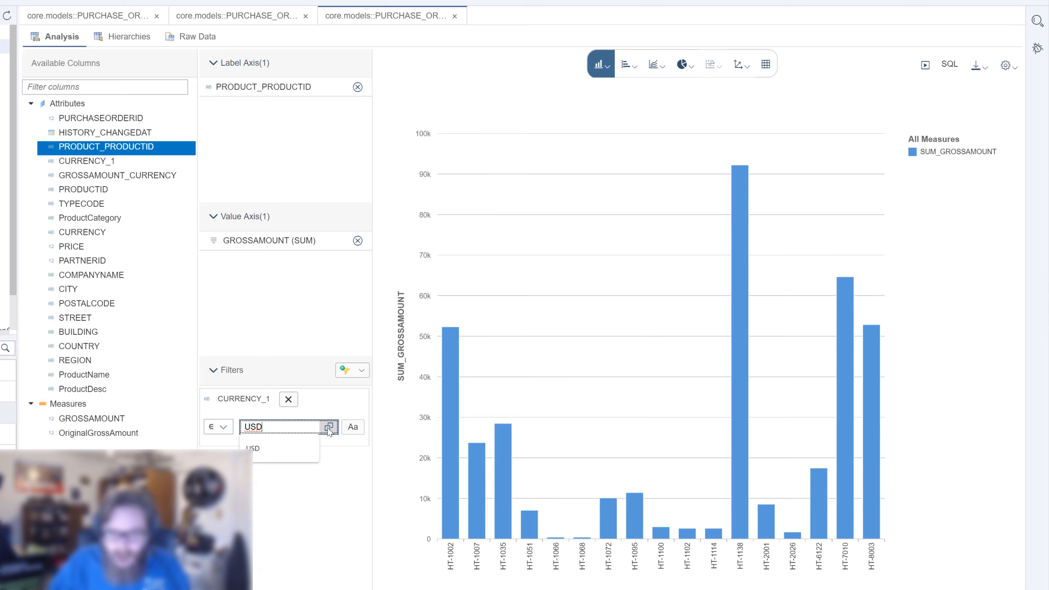
Step: Look up EUR among the available CURRENCY_1 filter values and include it together with USD in the filter
{"action": "left_click", "coordinate": [329, 428]}
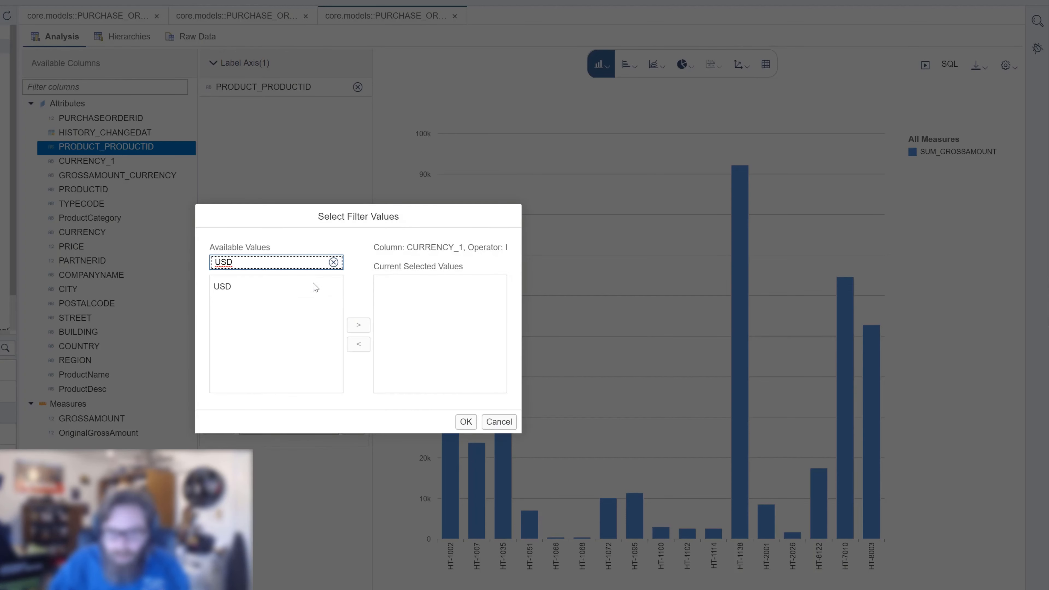
{"action": "left_click_drag", "start_coordinate": [280, 263], "coordinate": [153, 254]}
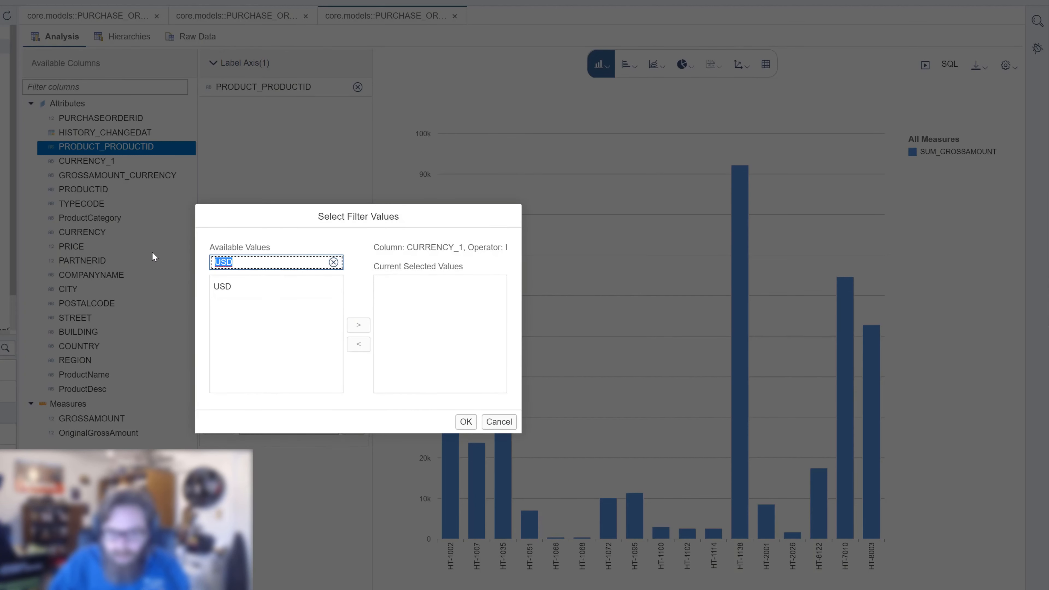
{"action": "left_click", "coordinate": [360, 328]}
{"action": "left_click_drag", "start_coordinate": [271, 269], "coordinate": [152, 257]}
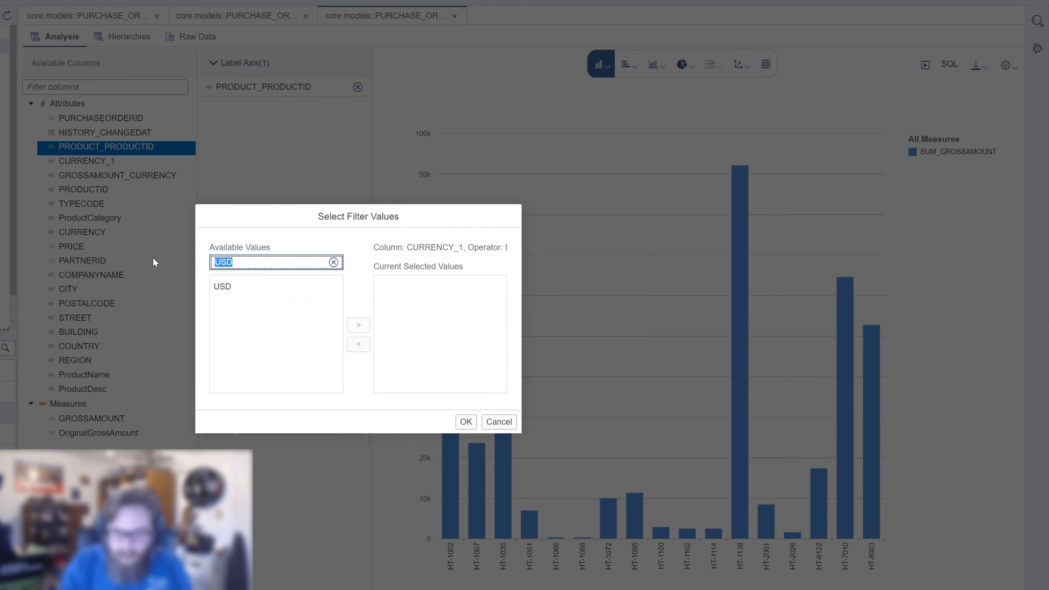
{"action": "type", "text": "ERU"}
{"action": "key", "text": "BackSpace"}
{"action": "key", "text": "BackSpace"}
{"action": "type", "text": "UR"}
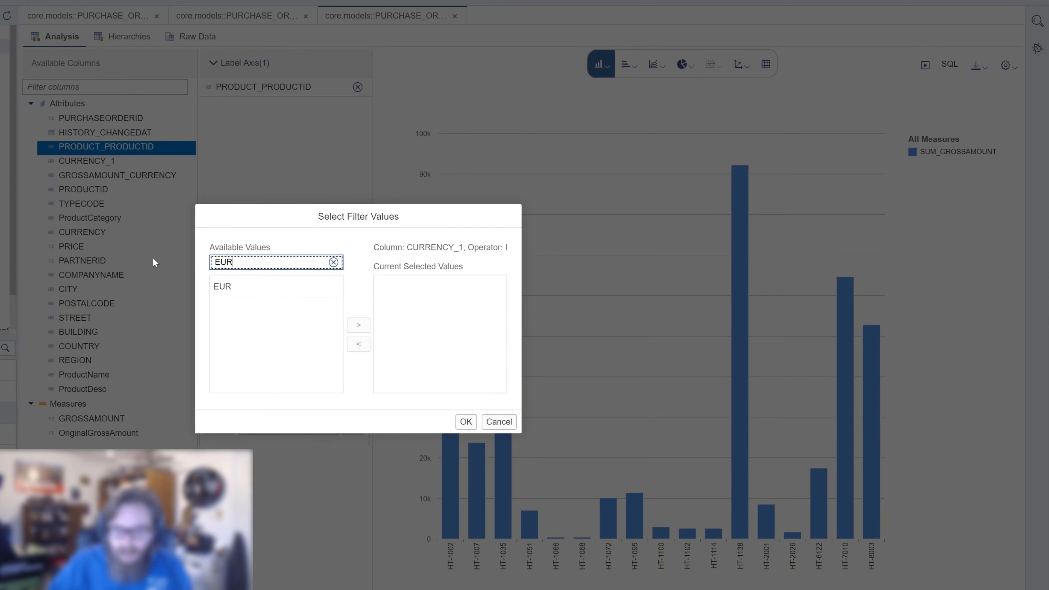
{"action": "left_click", "coordinate": [234, 290]}
{"action": "left_click", "coordinate": [359, 325]}
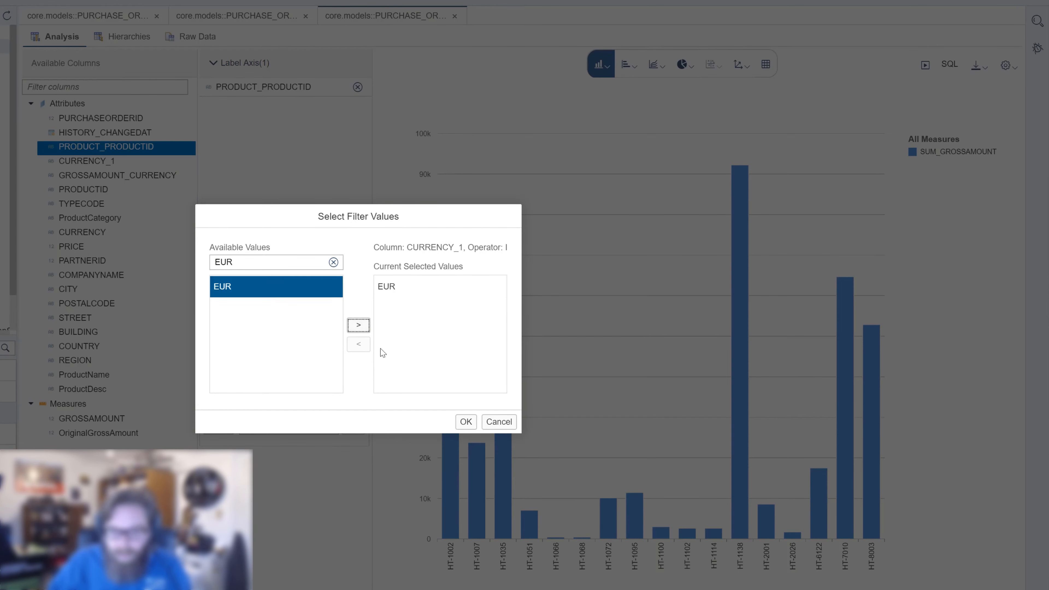
{"action": "left_click", "coordinate": [466, 421]}
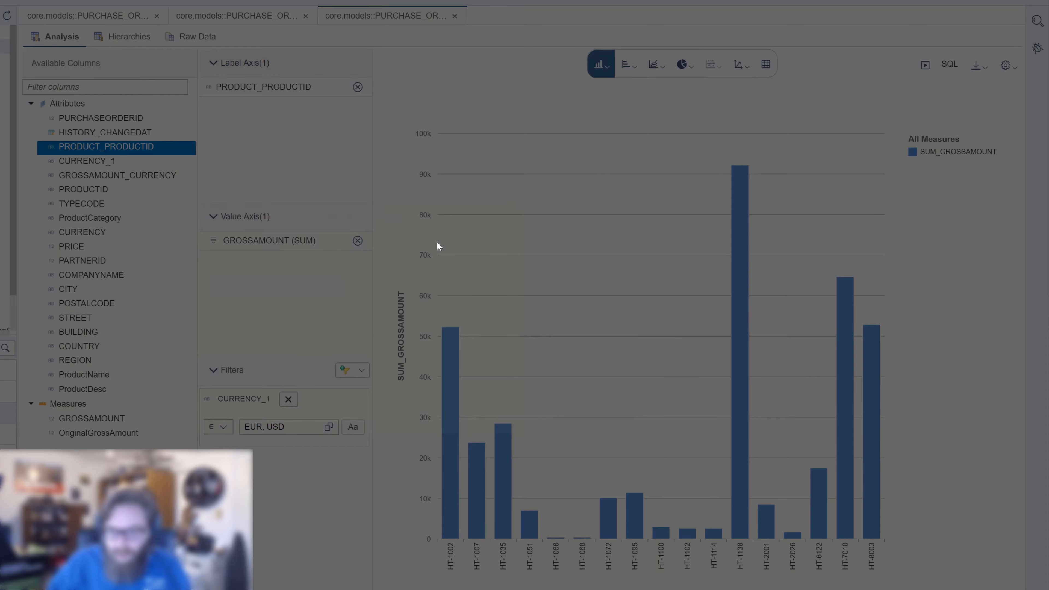